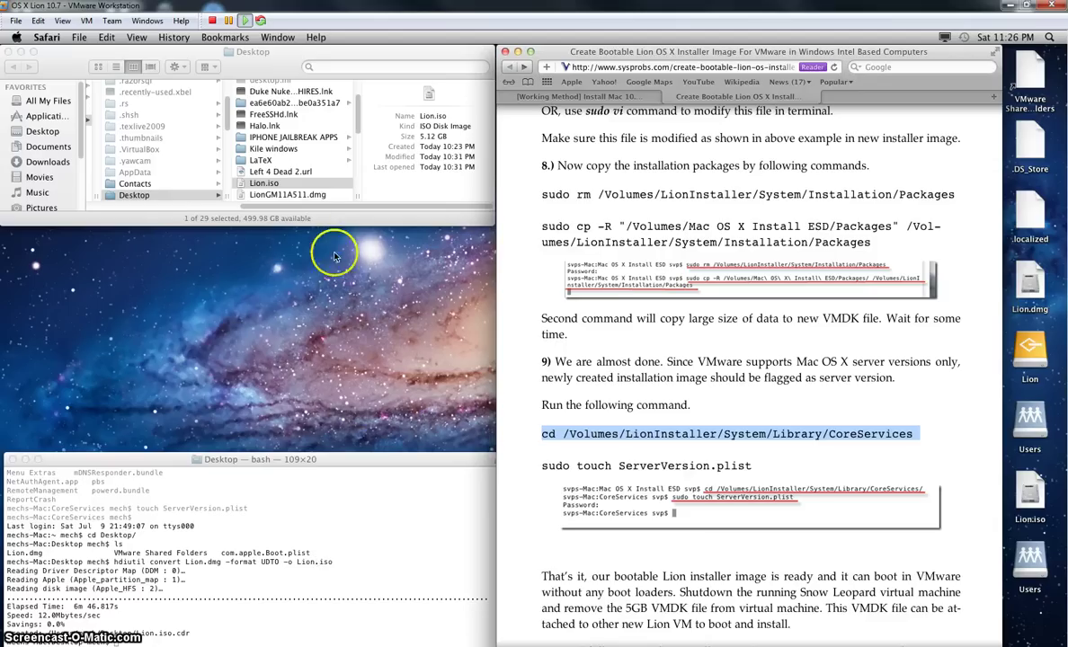
Step: Switch between Lion.iso and LionGM11A511.dmg in the Desktop column to compare their sizes and dates
left_click(274, 184)
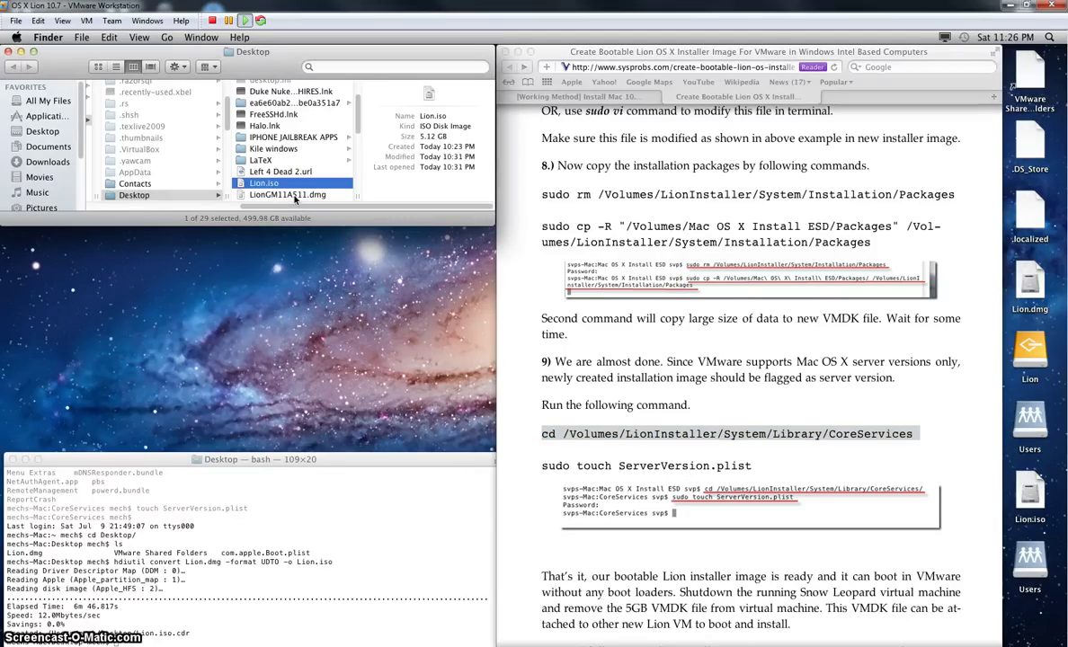
left_click(275, 196)
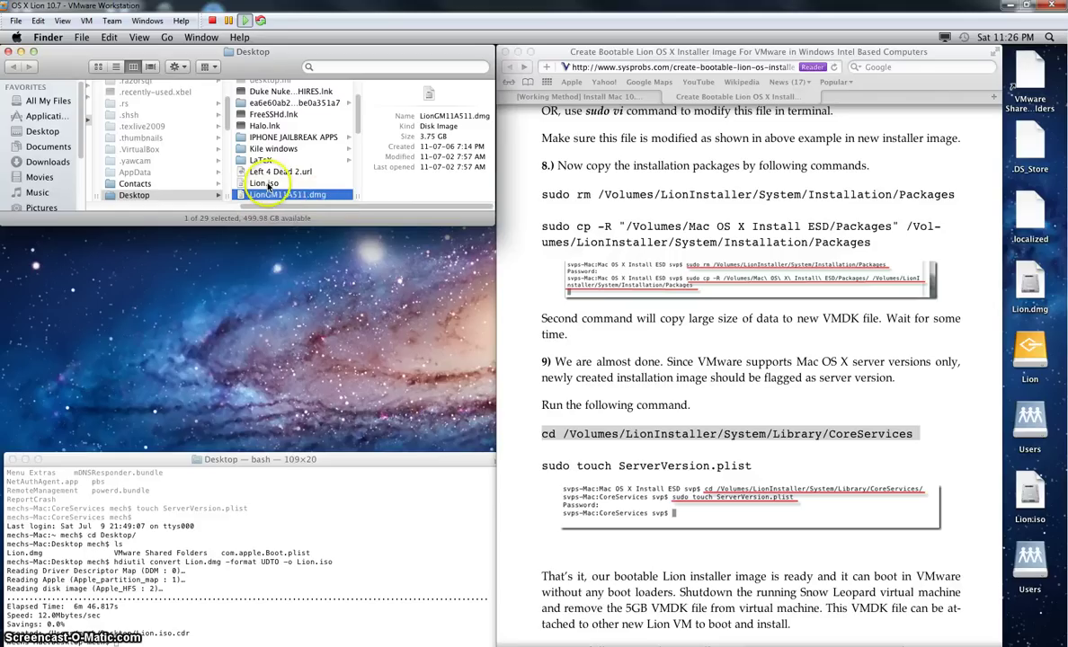
left_click(267, 184)
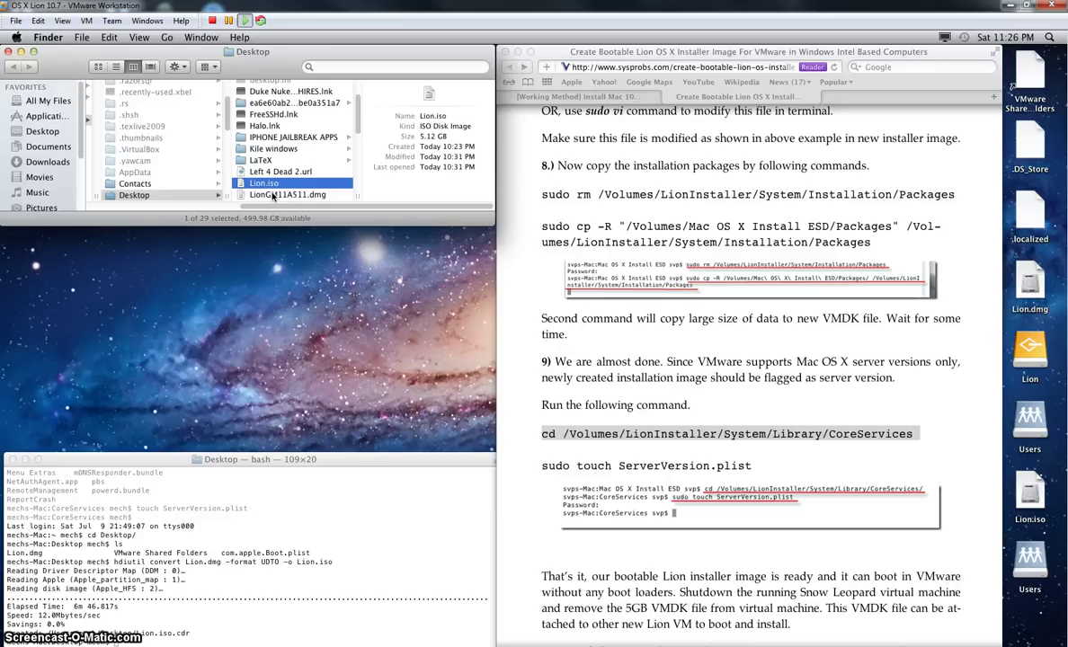
left_click(273, 195)
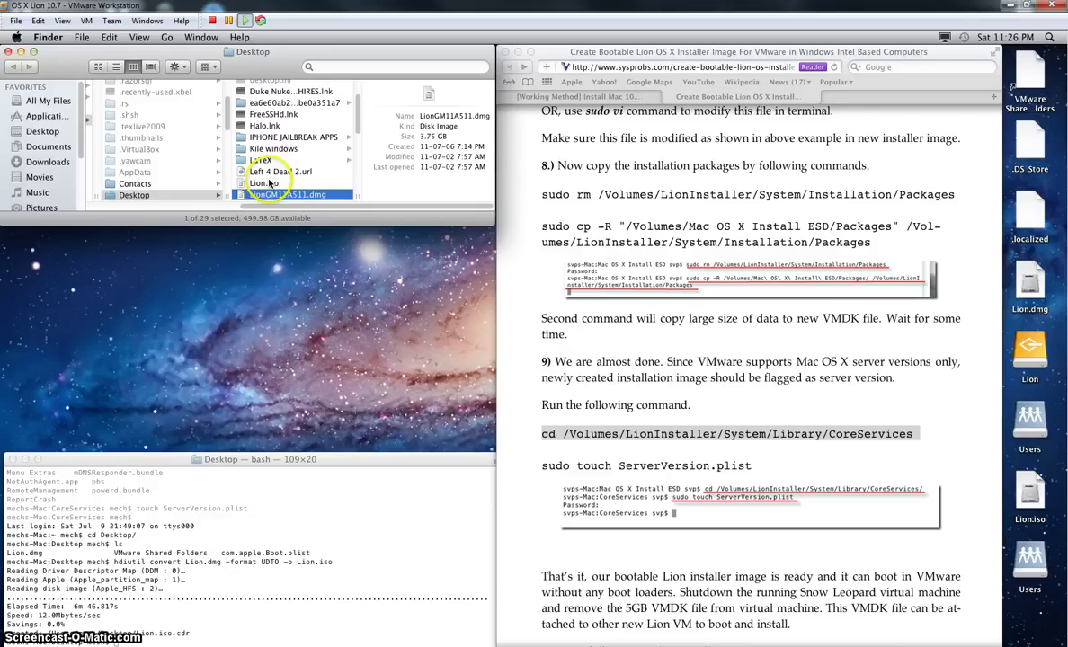
left_click(269, 183)
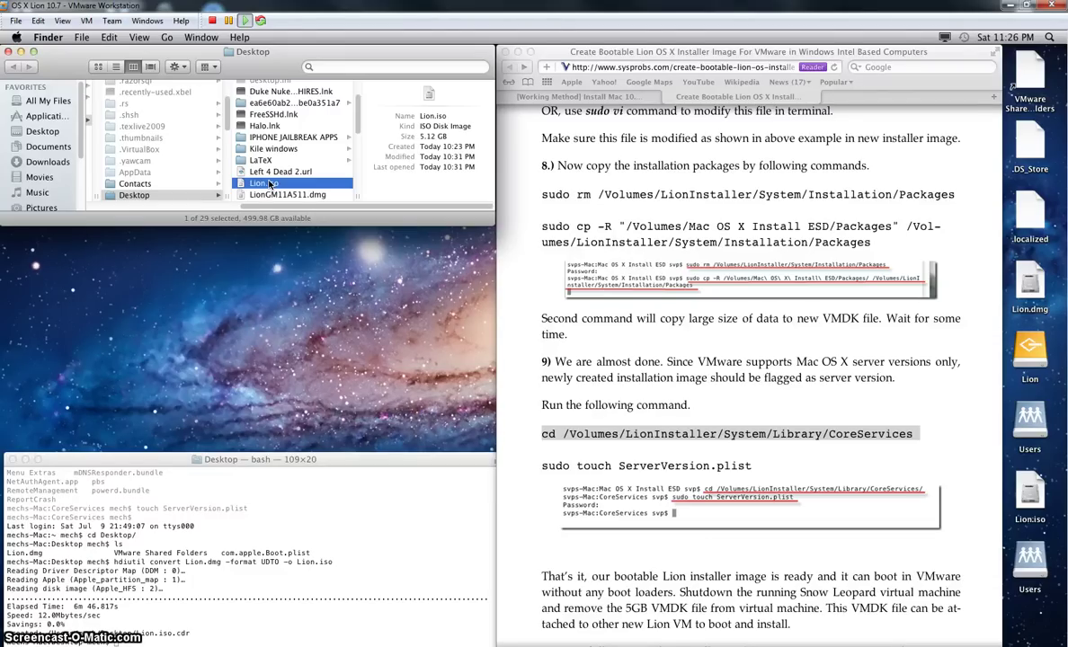
left_click(294, 196)
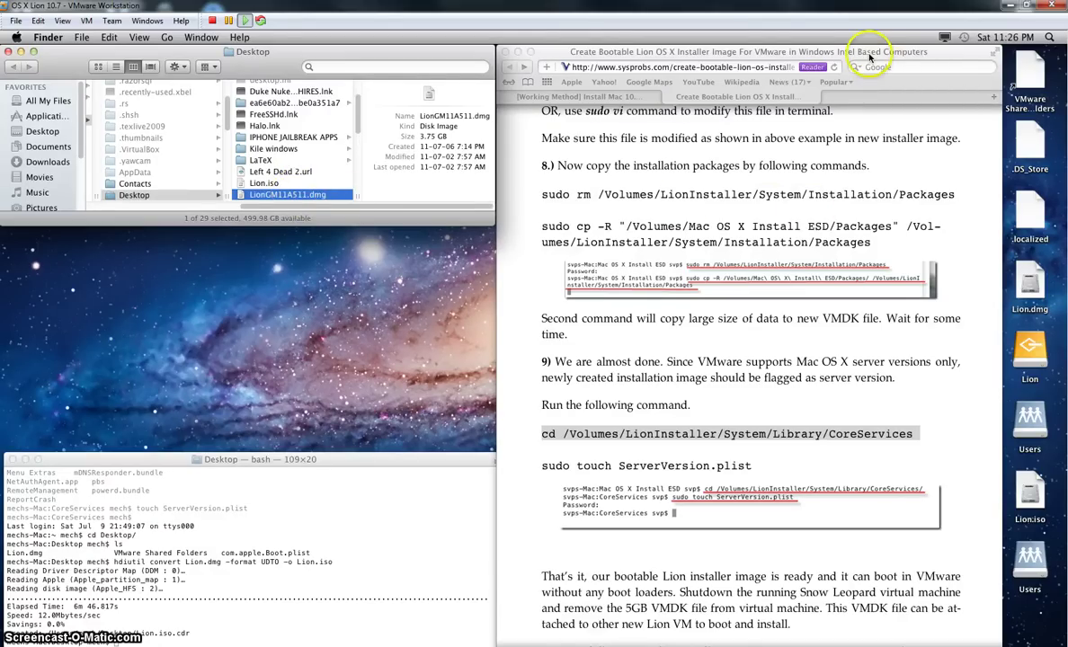
Step: Scroll the sysprobs tutorial back up to steps 2–3 and check the page's full URL
left_click(959, 220)
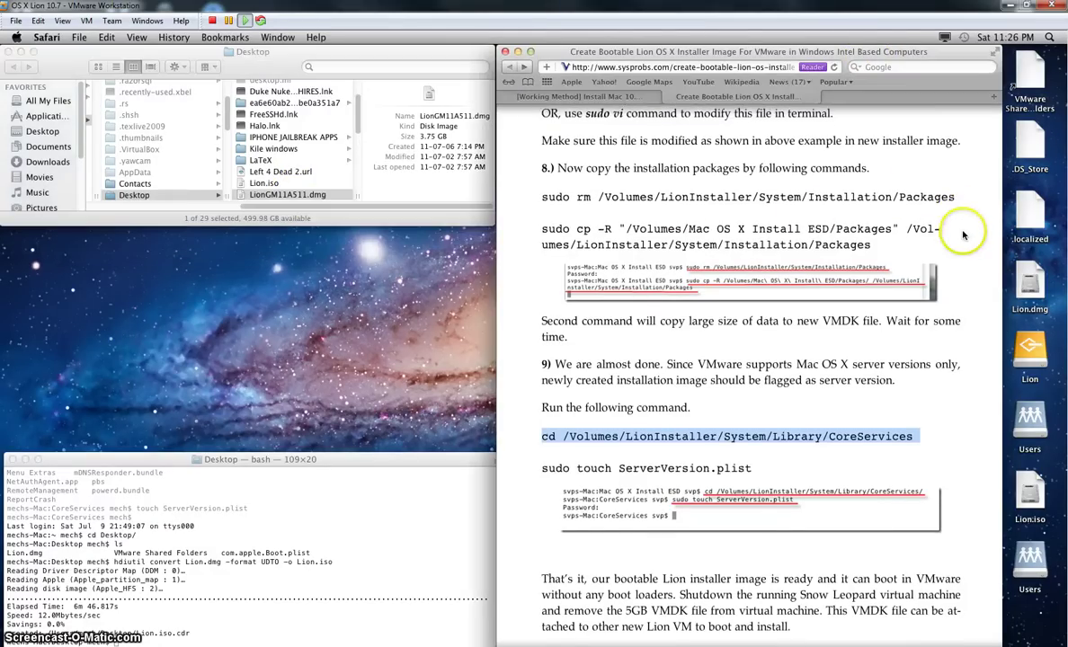
scroll(963, 235, "up", 15)
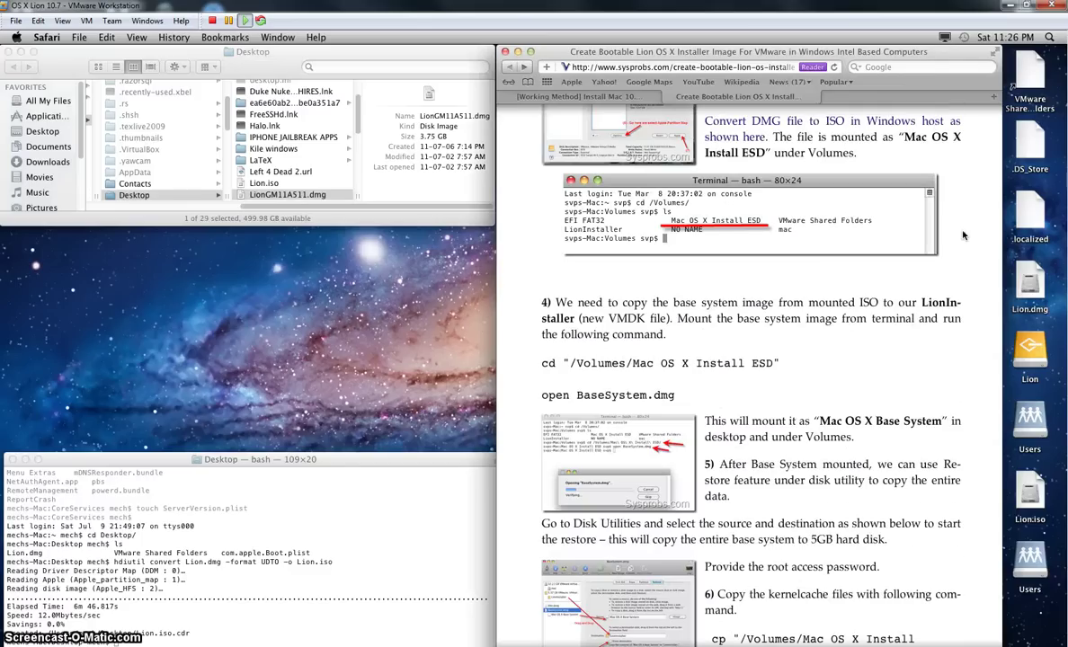
scroll(901, 364, "up", 3)
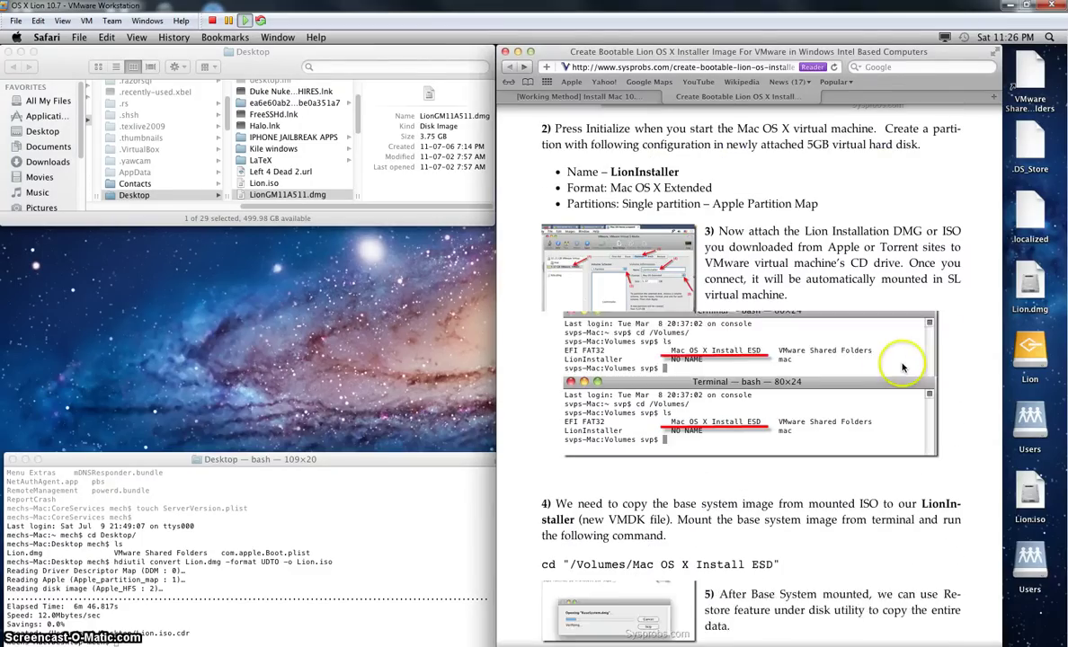
left_click(687, 67)
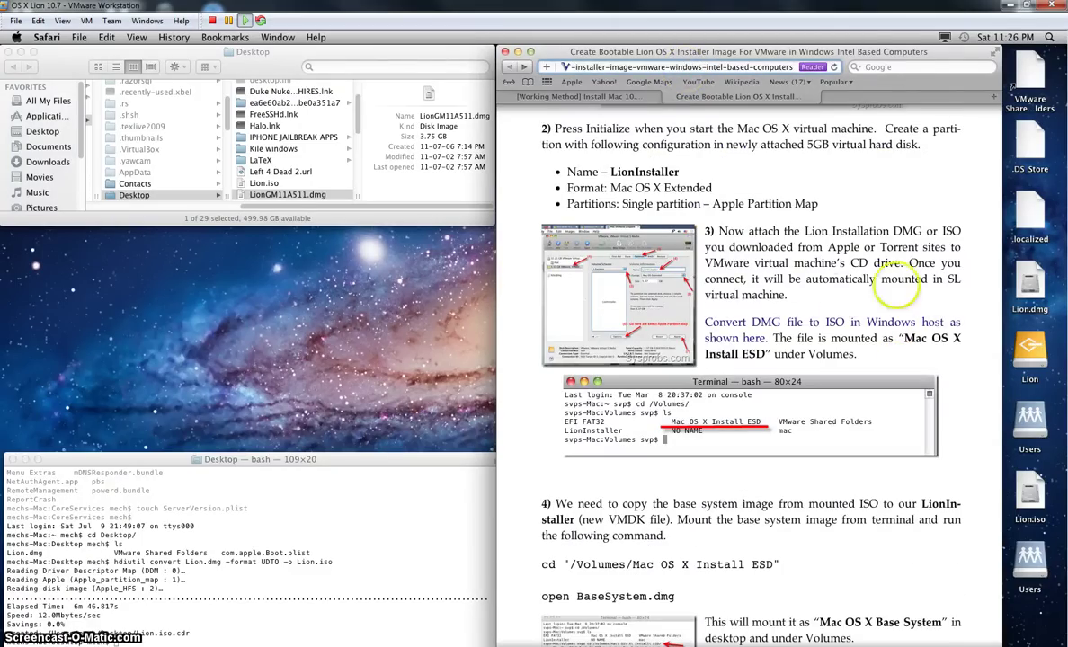
Step: Launch Disk Utility from Spotlight with 'dis', select Lion.dmg, and open the File menu
left_click(948, 295)
key("super+space")
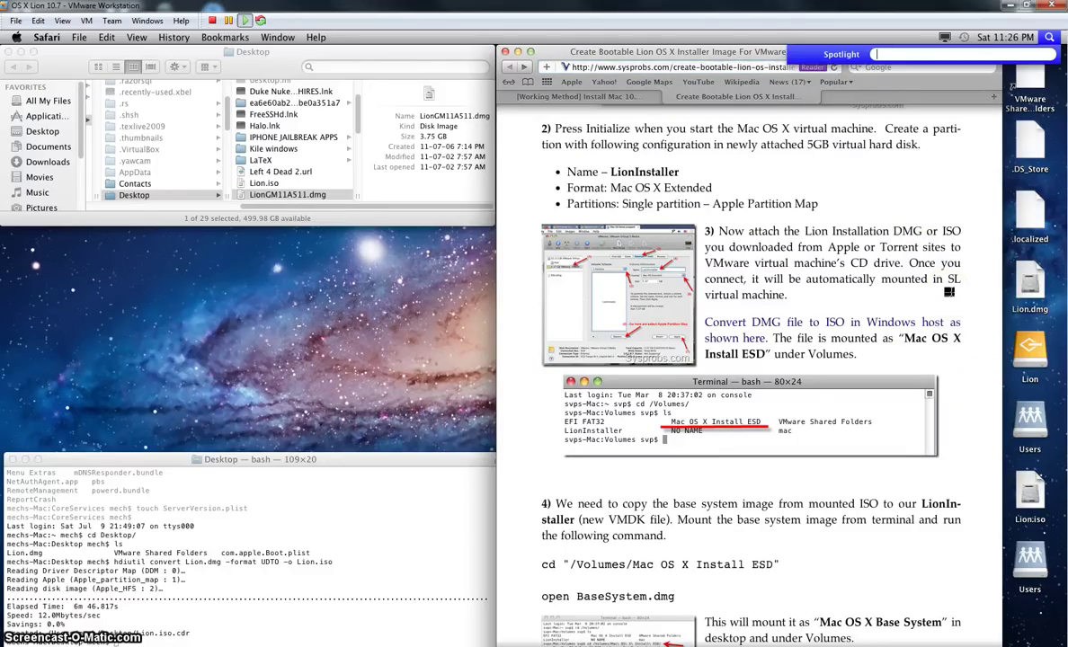
type("dis")
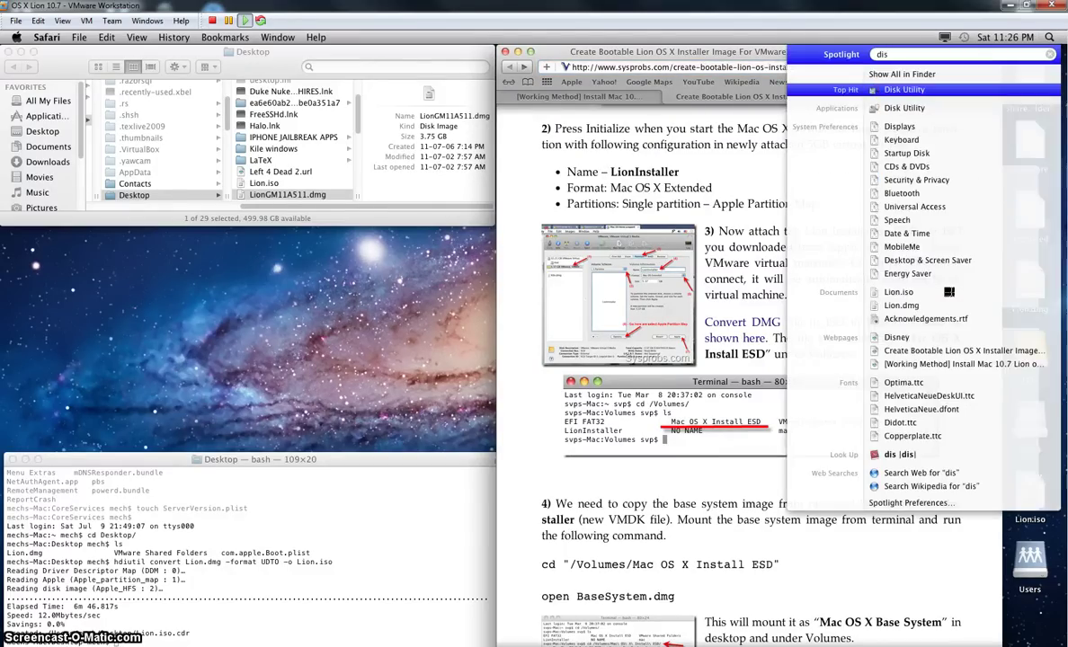
key("Return")
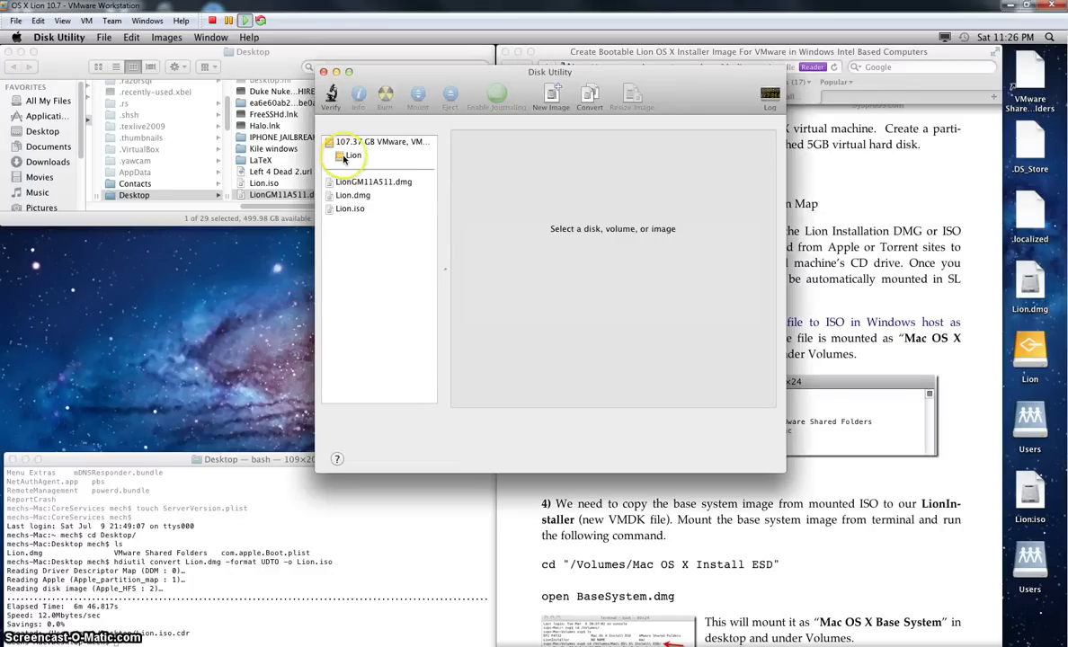
left_click(342, 195)
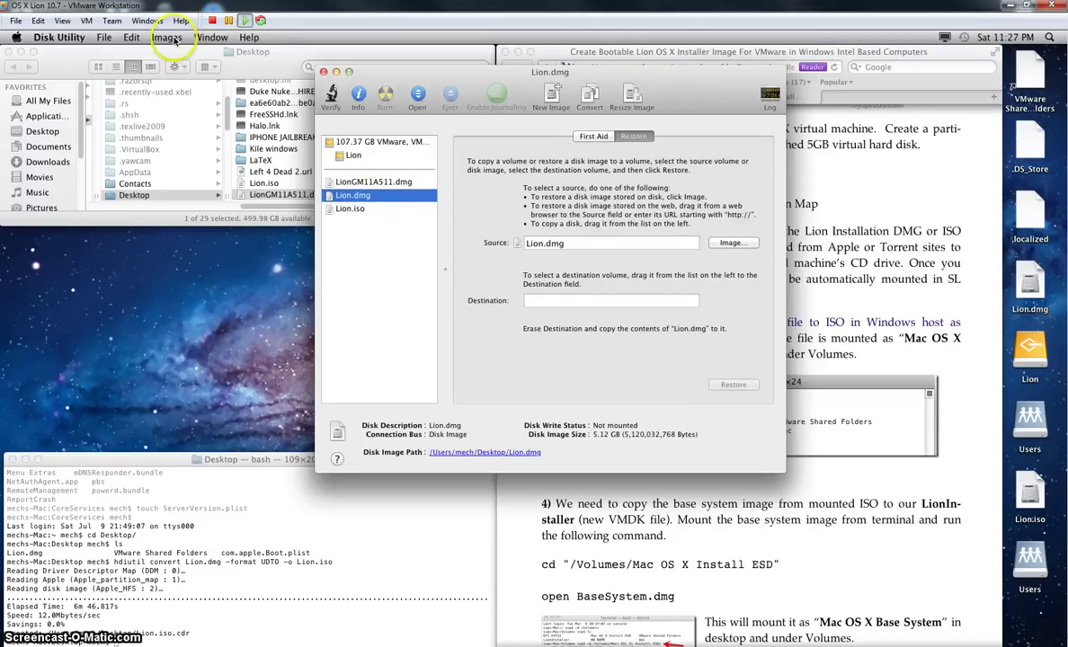
left_click(104, 38)
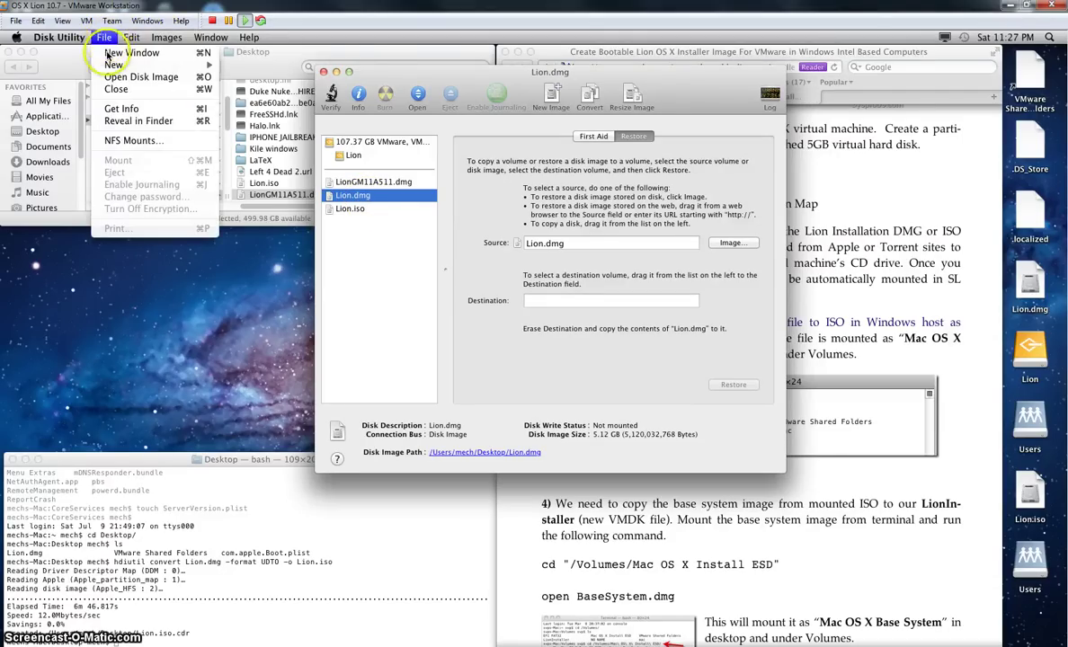
Step: Start a new blank image saved as Lion1 with the volume name LionGM
mouse_move(193, 64)
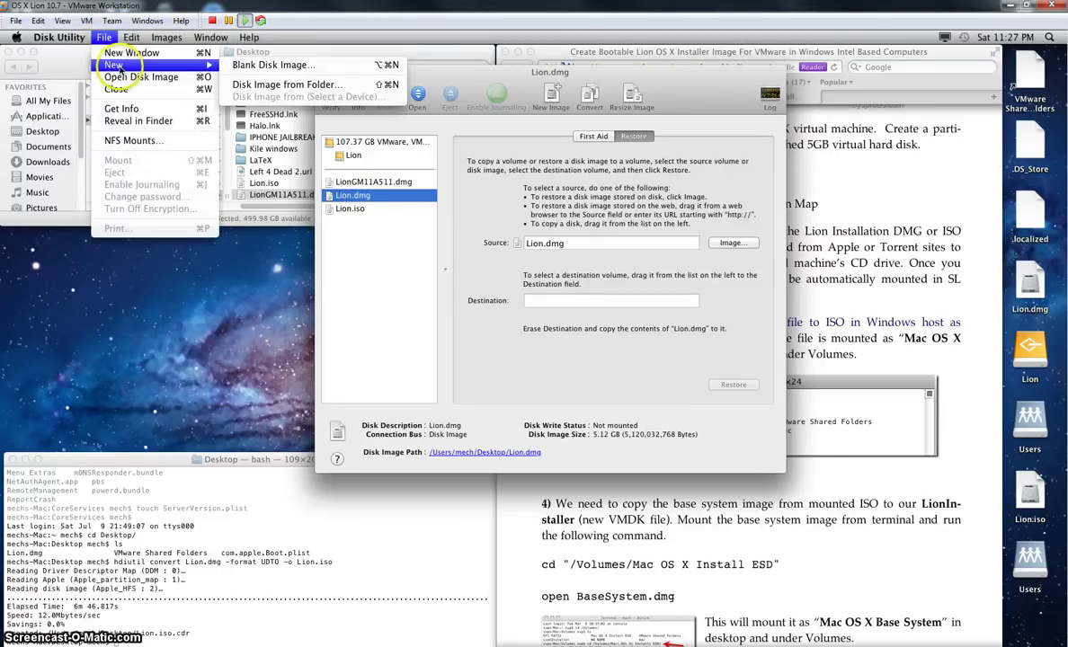
left_click(259, 65)
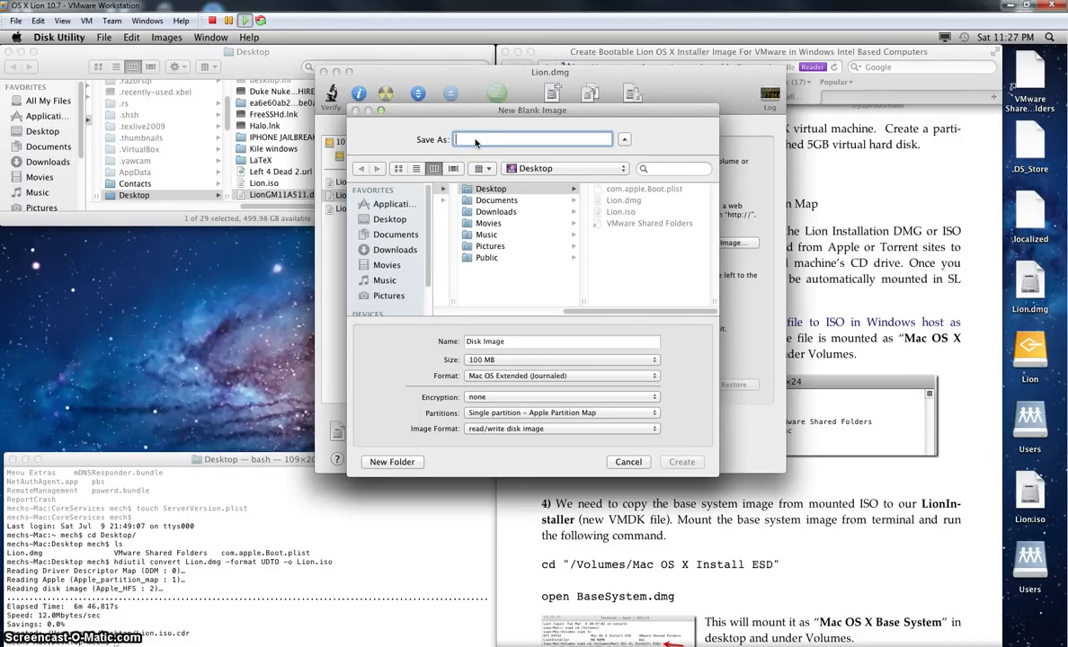
type("Lion")
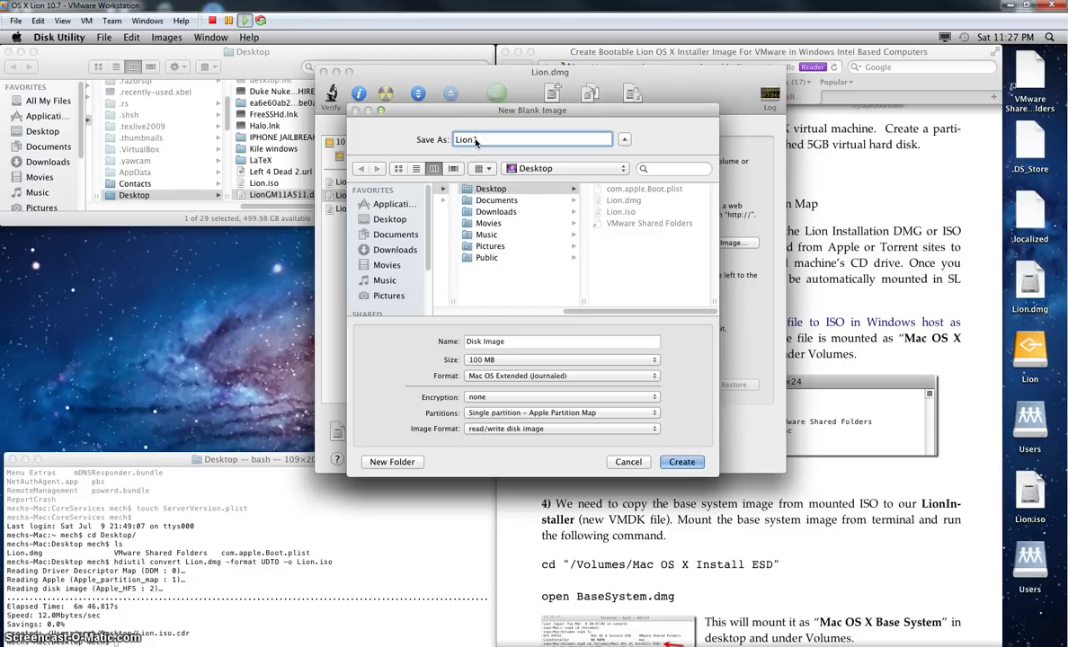
type("1")
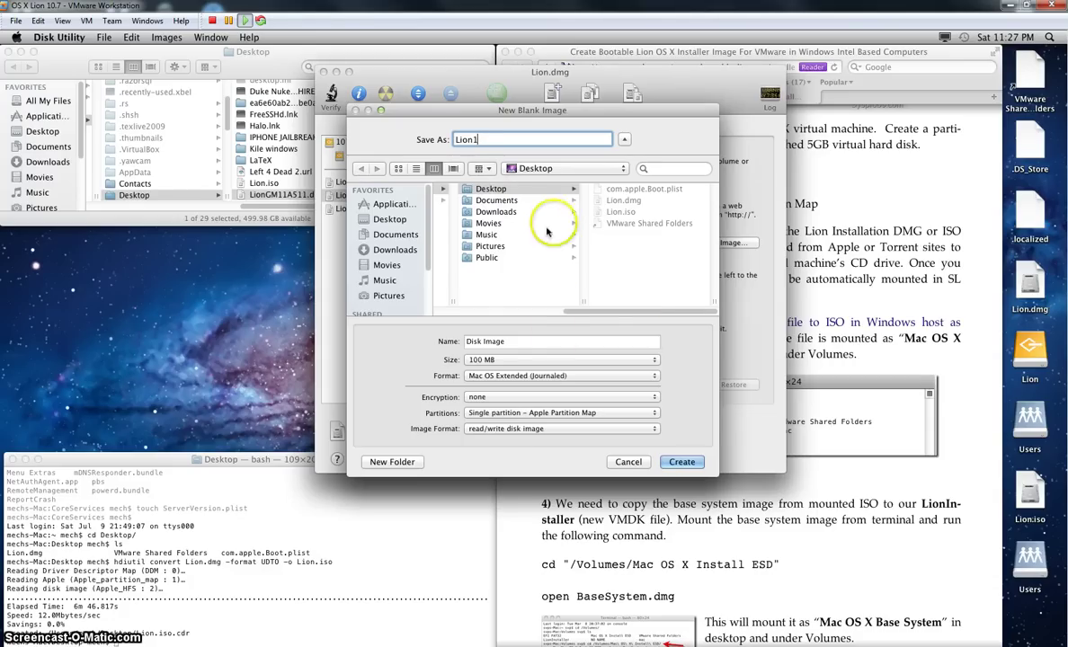
left_click(516, 342)
left_click_drag(515, 341, 445, 336)
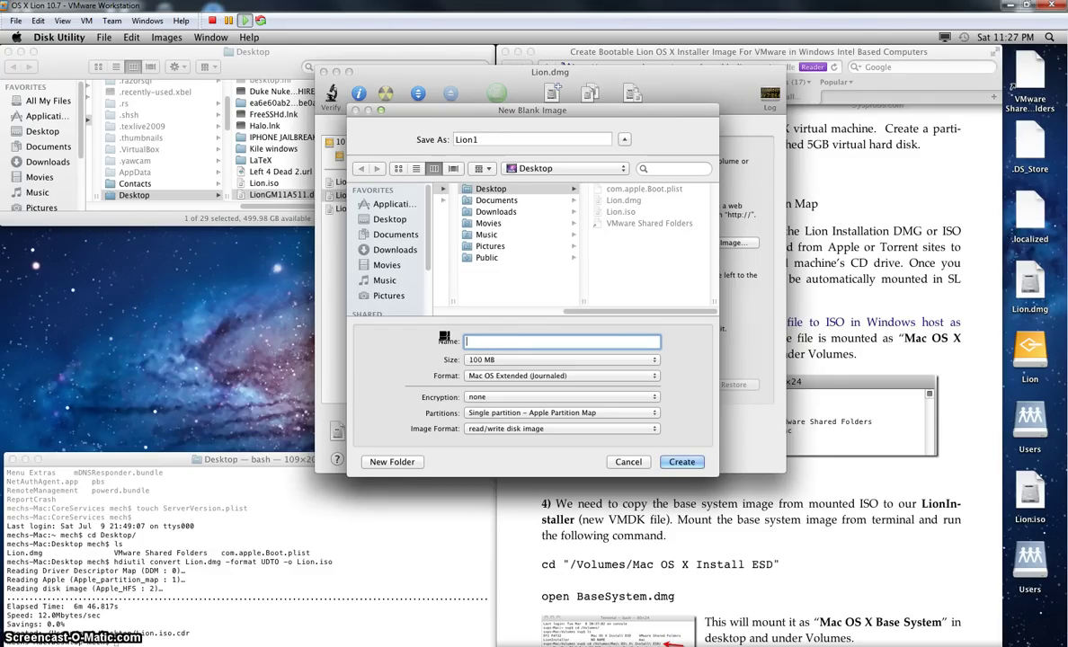
type("LionGM")
Step: Give the image a custom 5 GB size in Mac OS Extended format as a read/write disk image
left_click(591, 359)
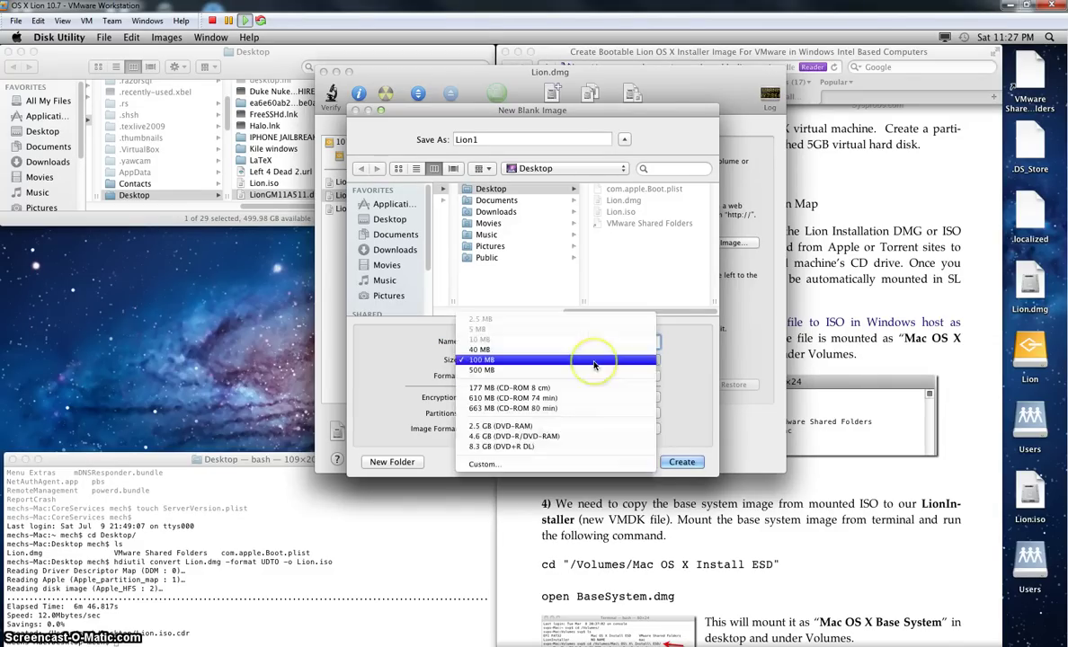
left_click(528, 465)
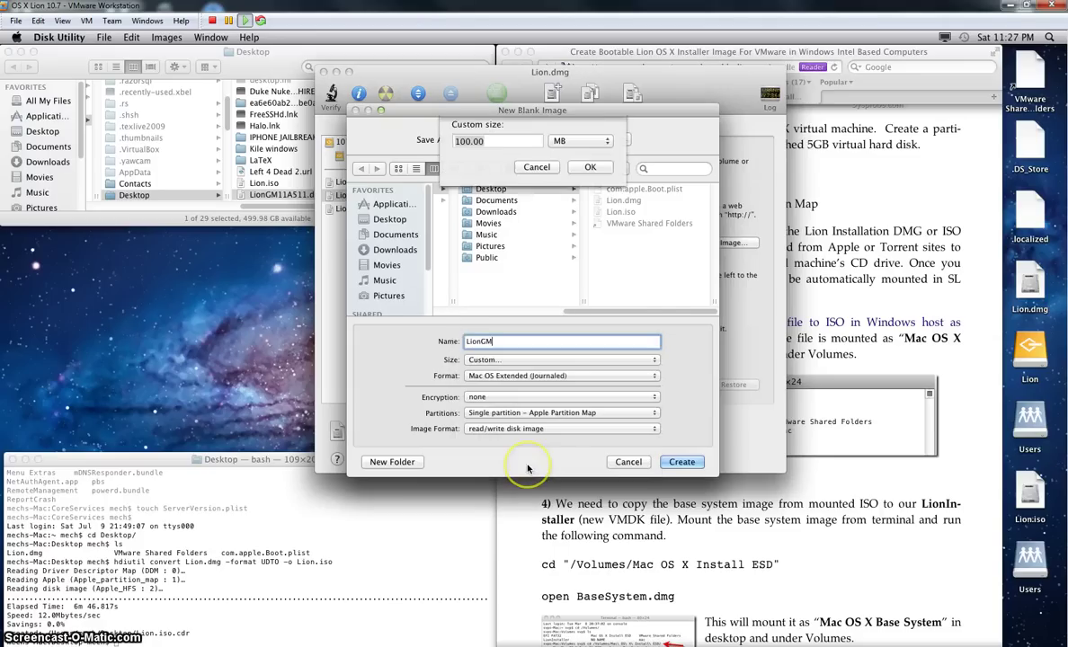
left_click(580, 150)
left_click(576, 158)
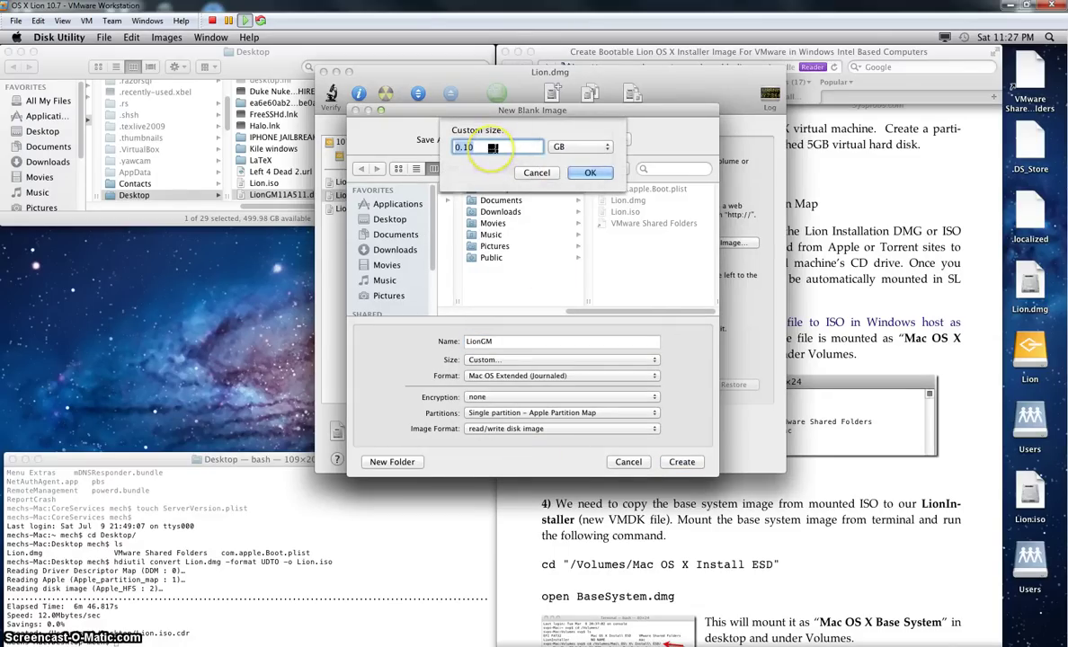
type("5")
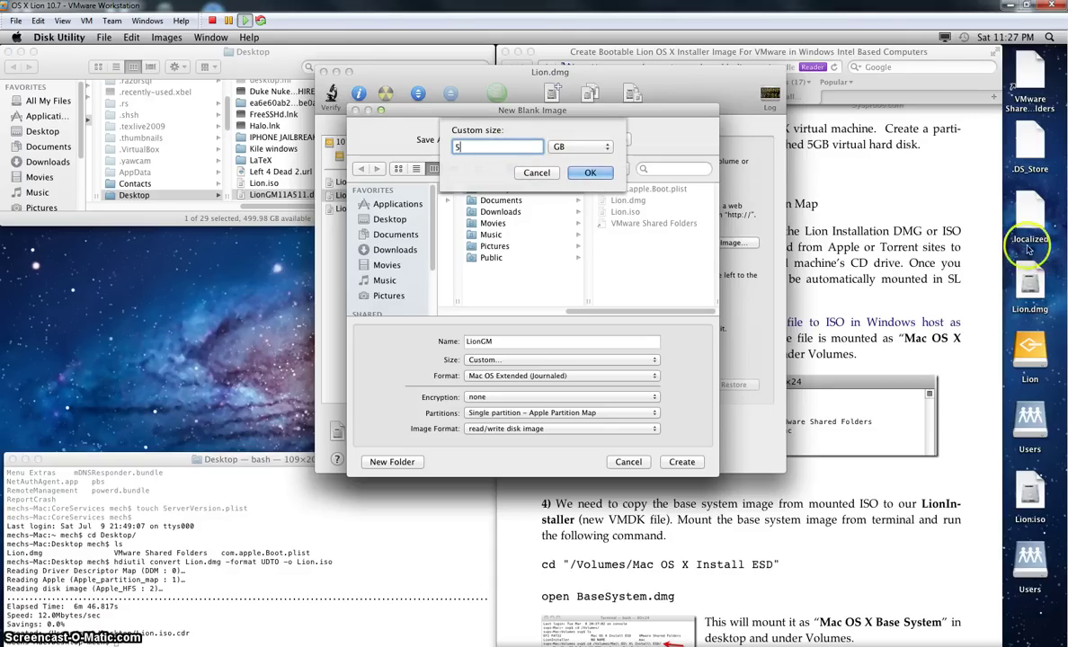
left_click(588, 172)
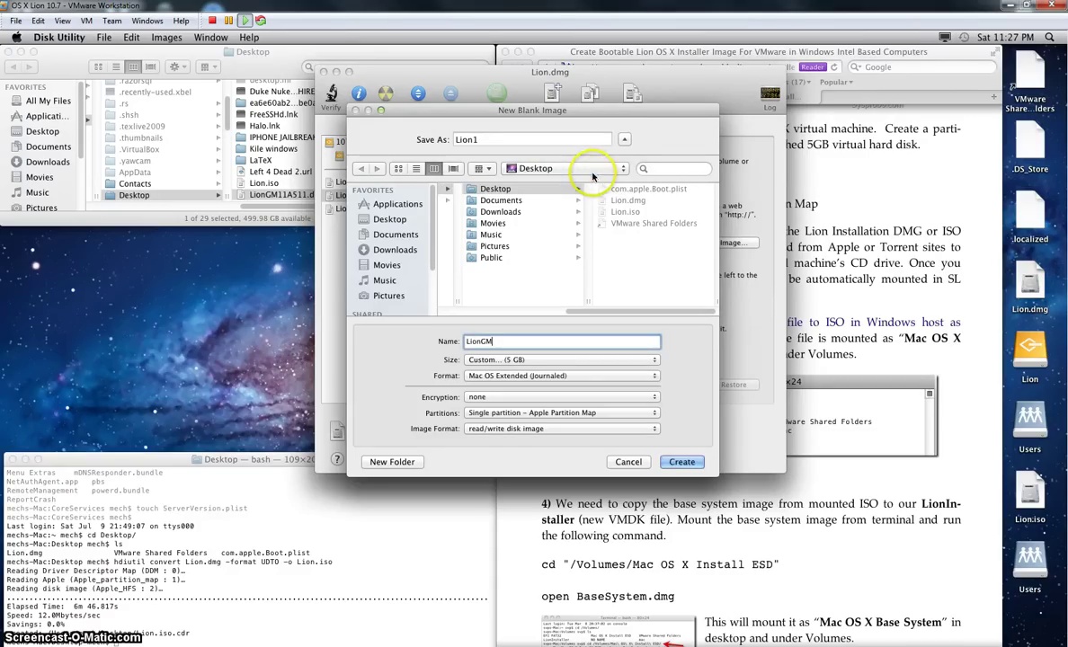
left_click(506, 377)
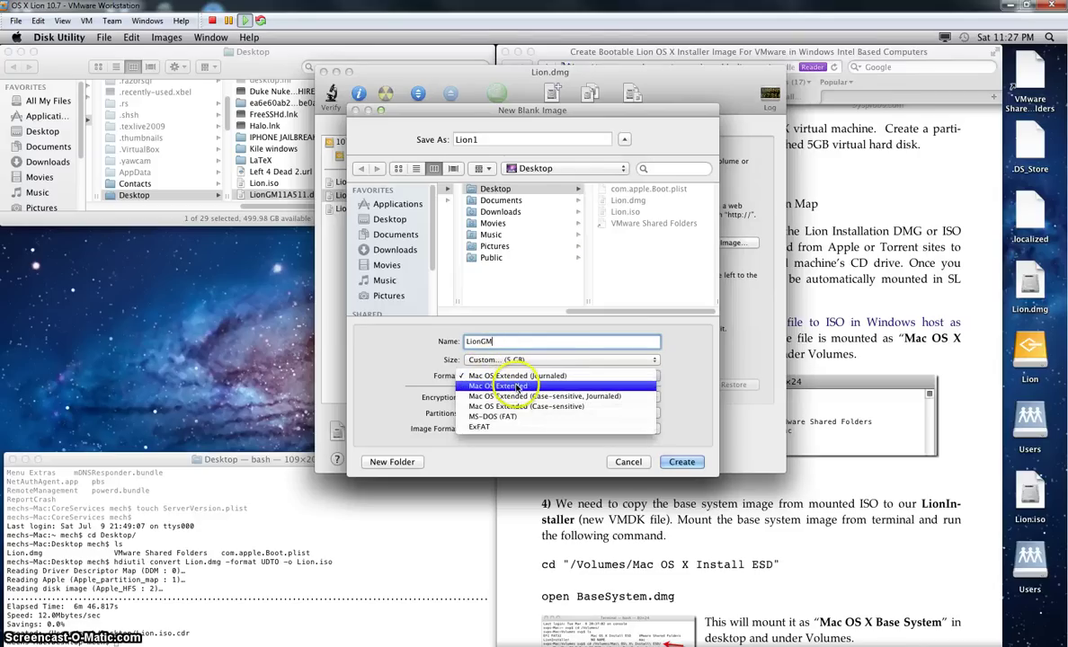
left_click(518, 387)
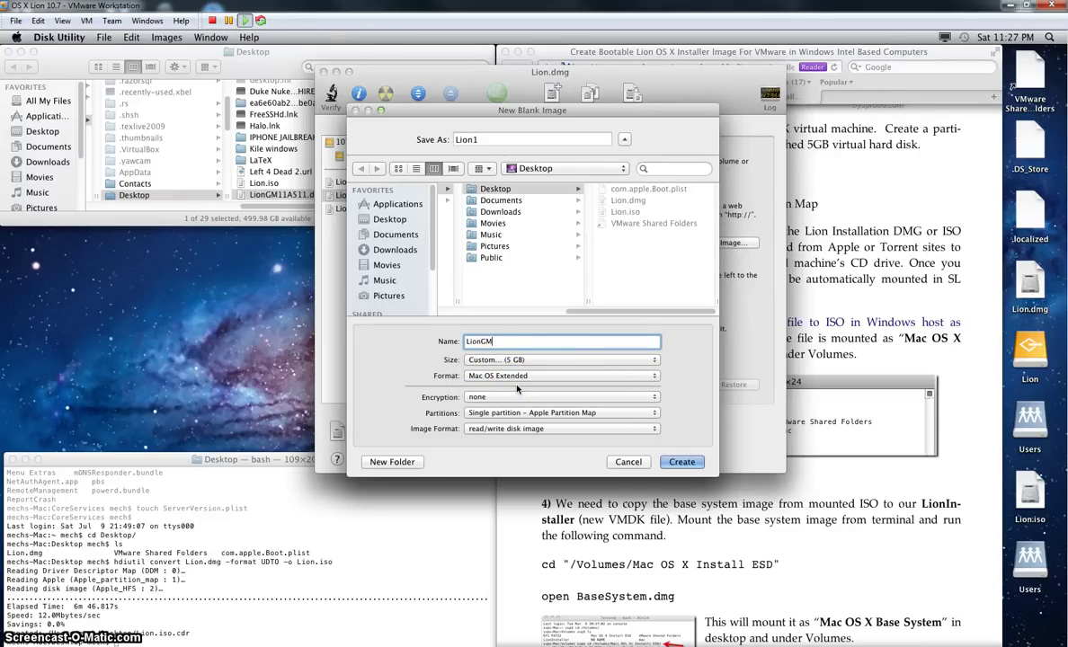
left_click(469, 432)
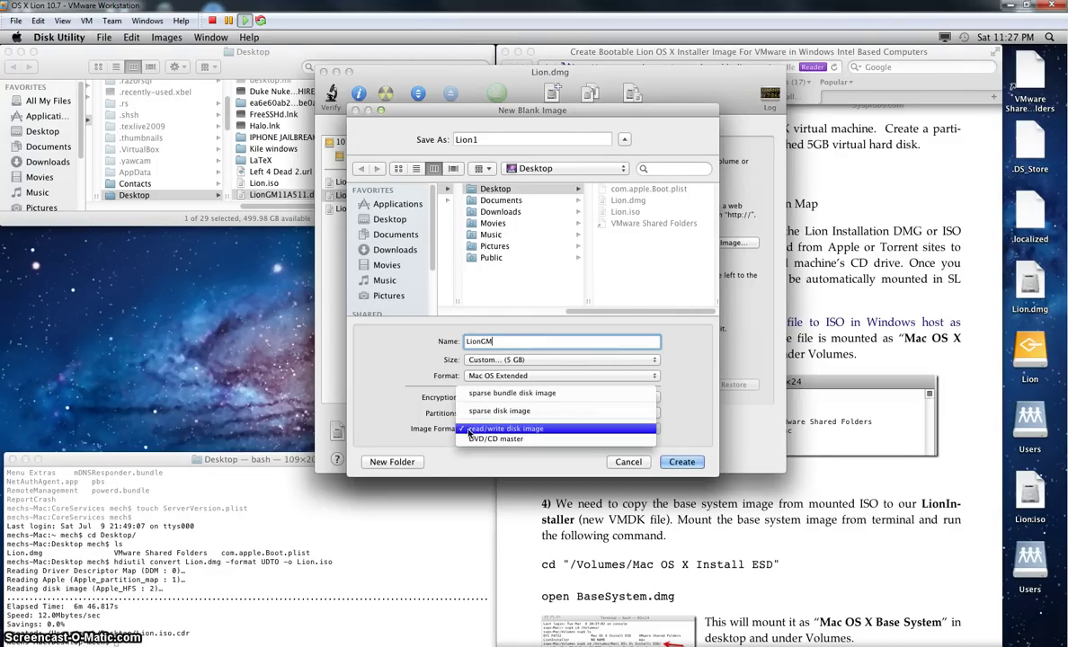
left_click(514, 430)
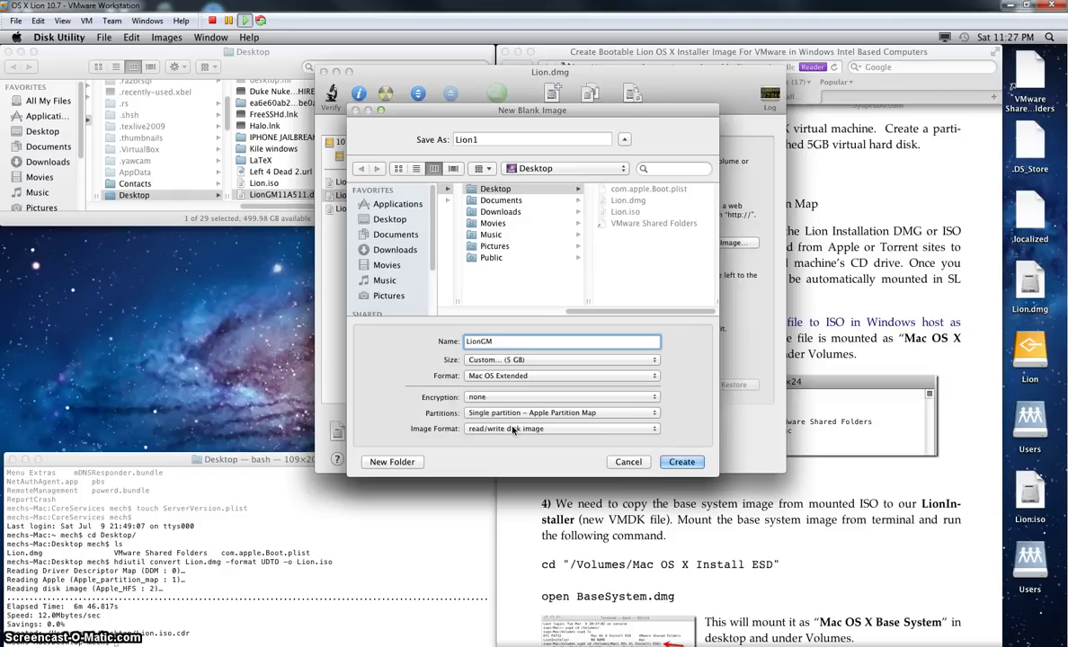
Step: Create Lion1.dmg, then choose Lion.dmg as the restore source and try Lion.iso as the destination
left_click(680, 462)
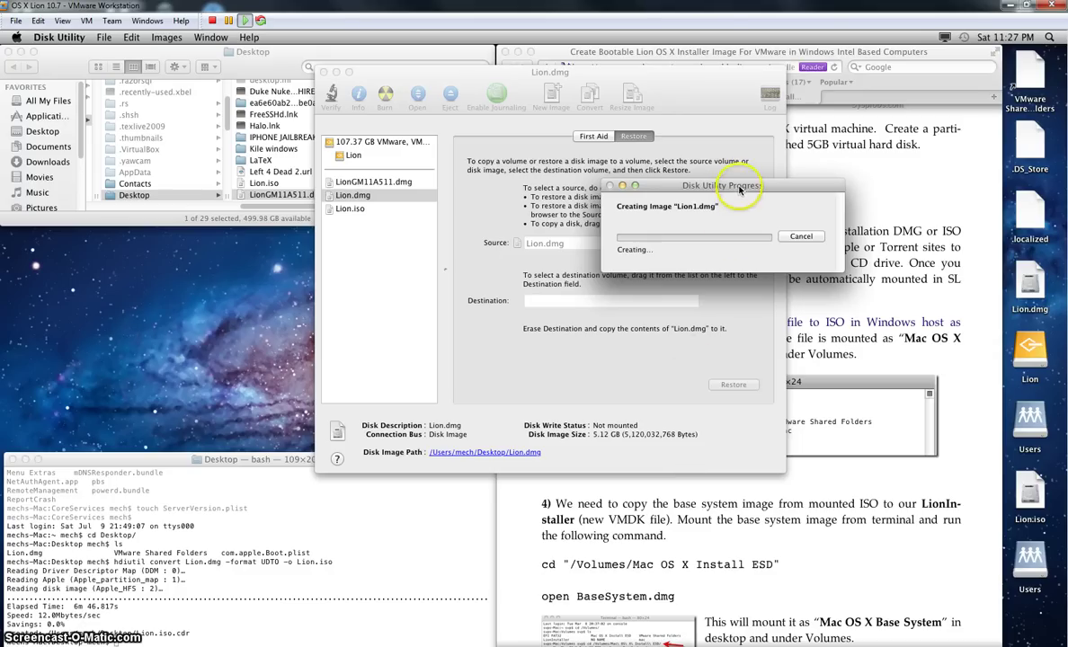
left_click_drag(626, 207, 178, 280)
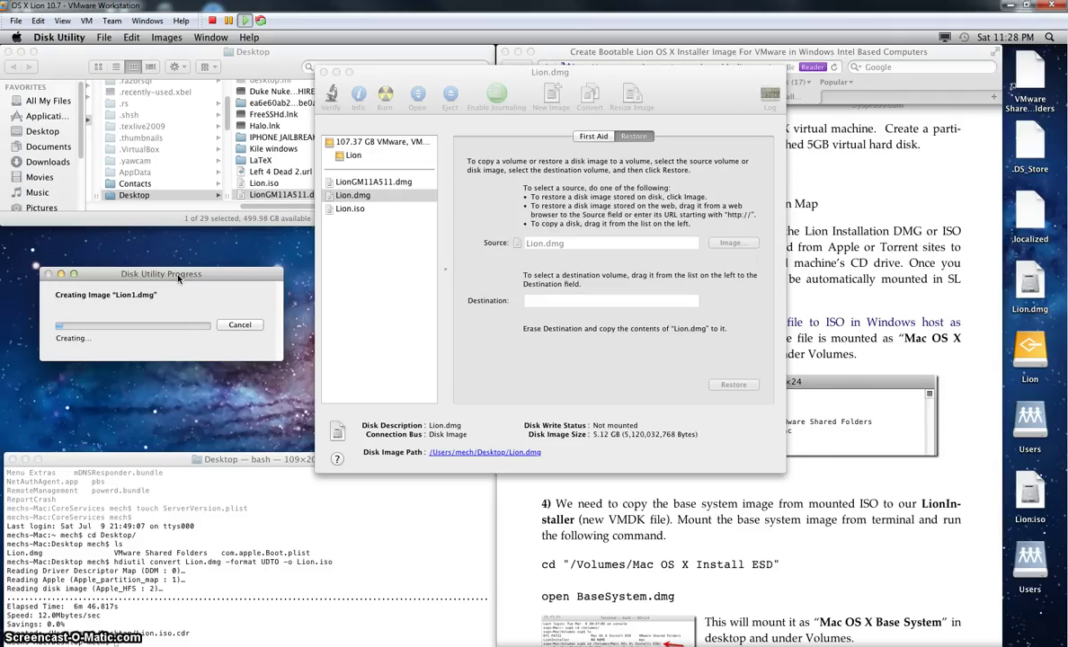
left_click(365, 200)
left_click(365, 200)
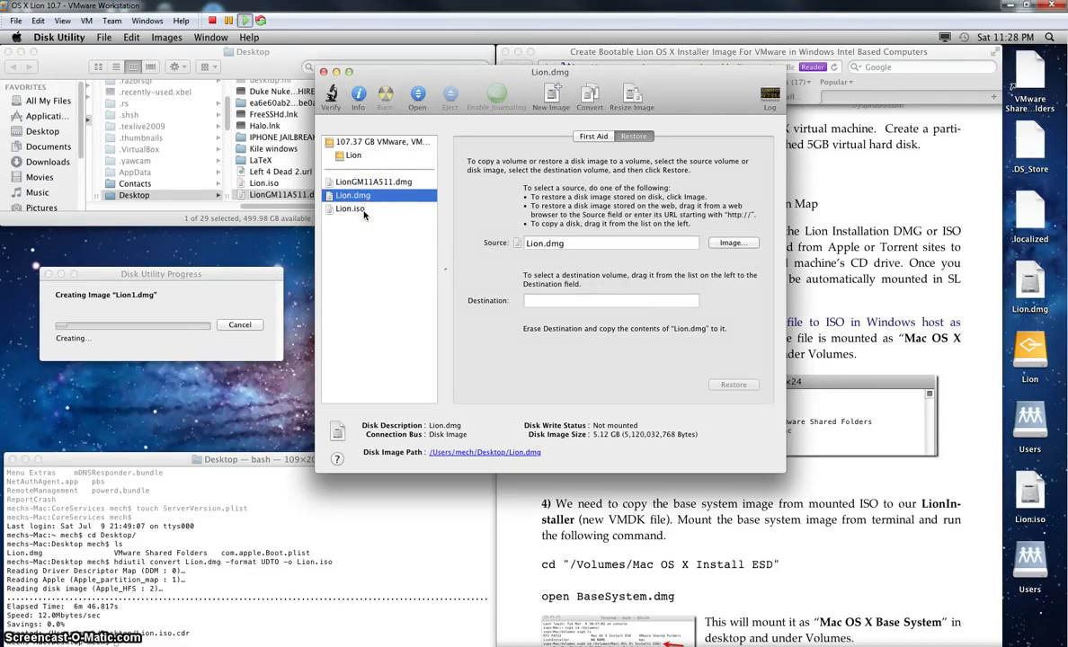
left_click_drag(364, 209, 559, 306)
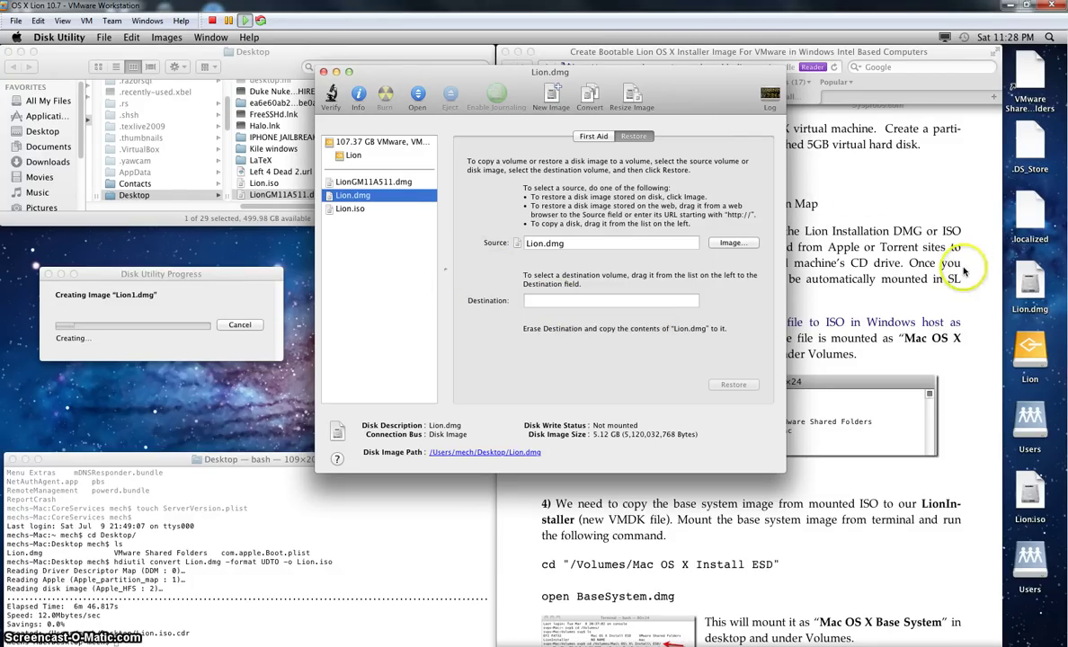
left_click_drag(697, 84, 204, 261)
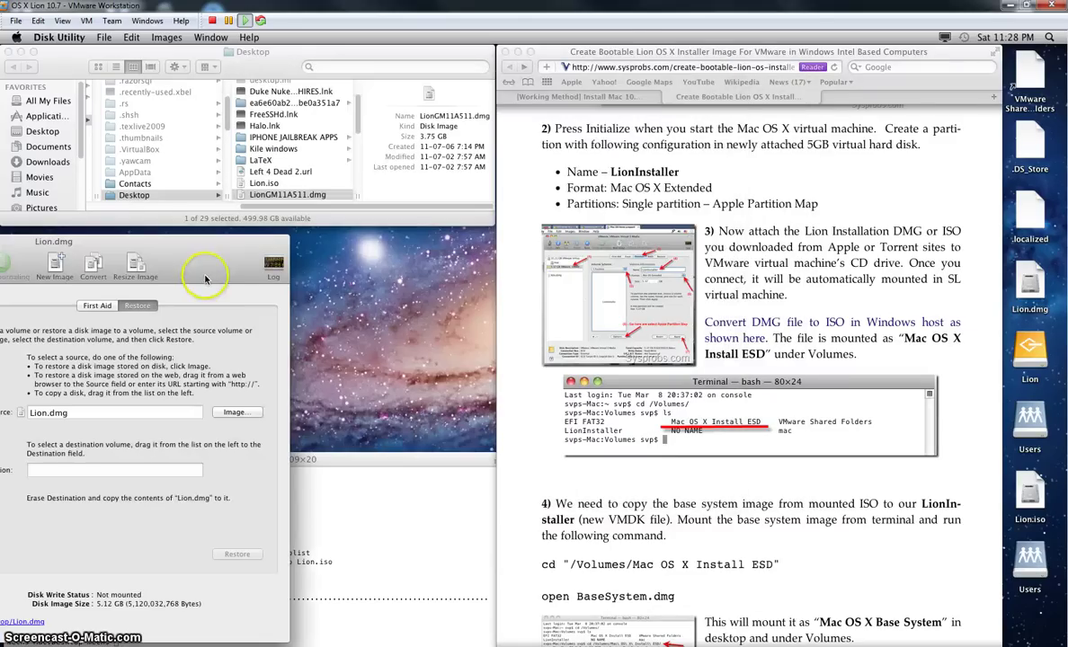
Step: Scroll down the Safari guide, then bring Terminal forward and nudge it upward
left_click(899, 269)
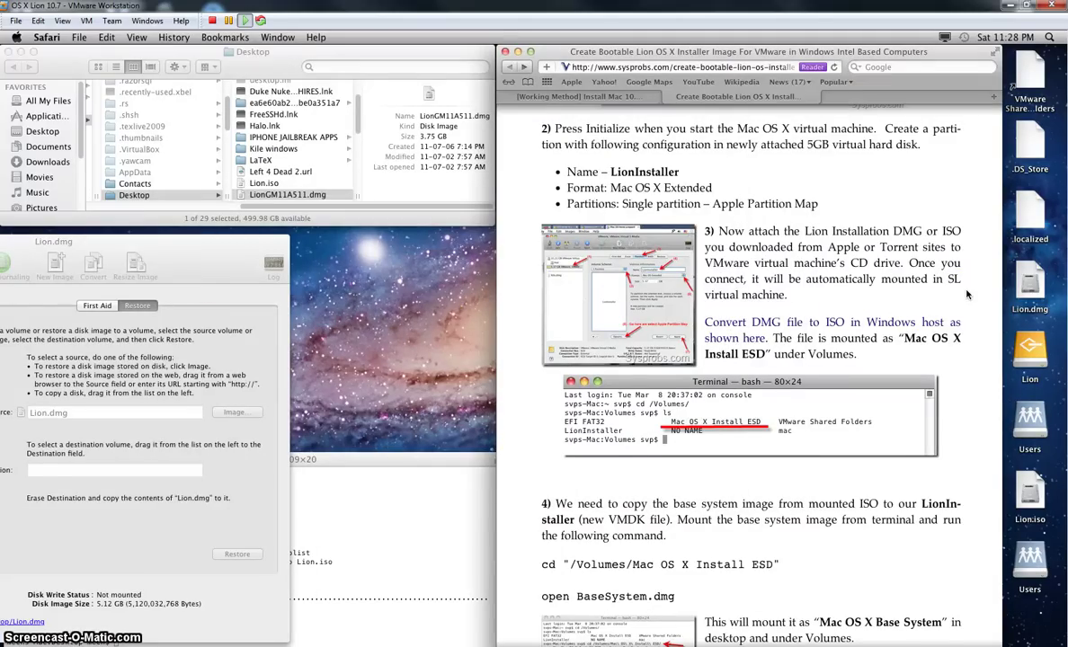
scroll(967, 294, "down", 1)
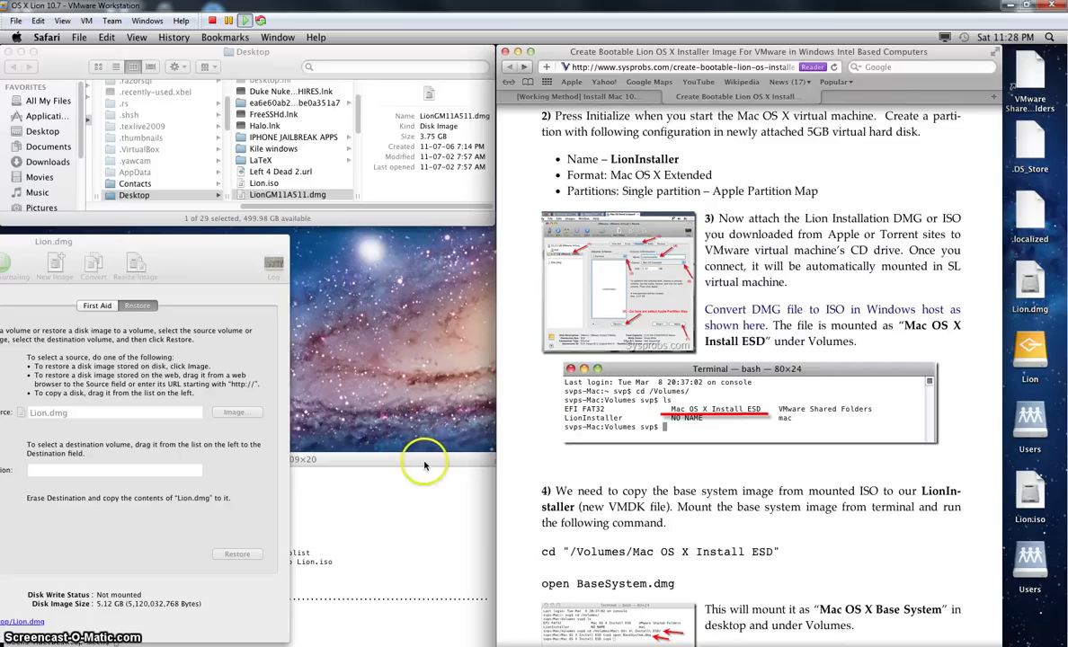
left_click(425, 465)
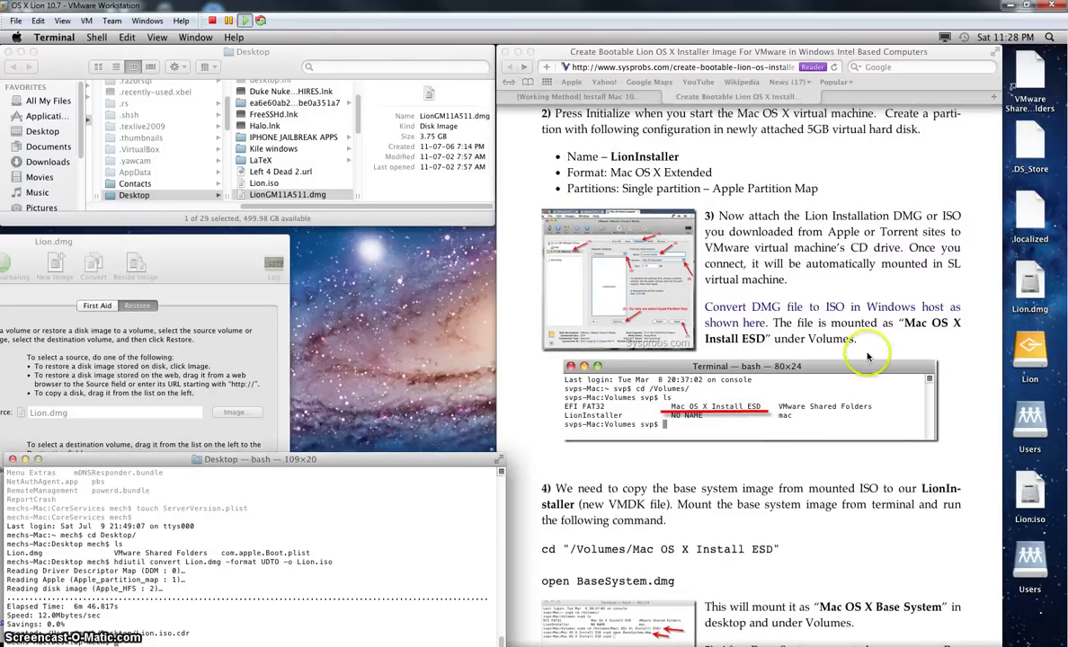
scroll(902, 496, "down", 5)
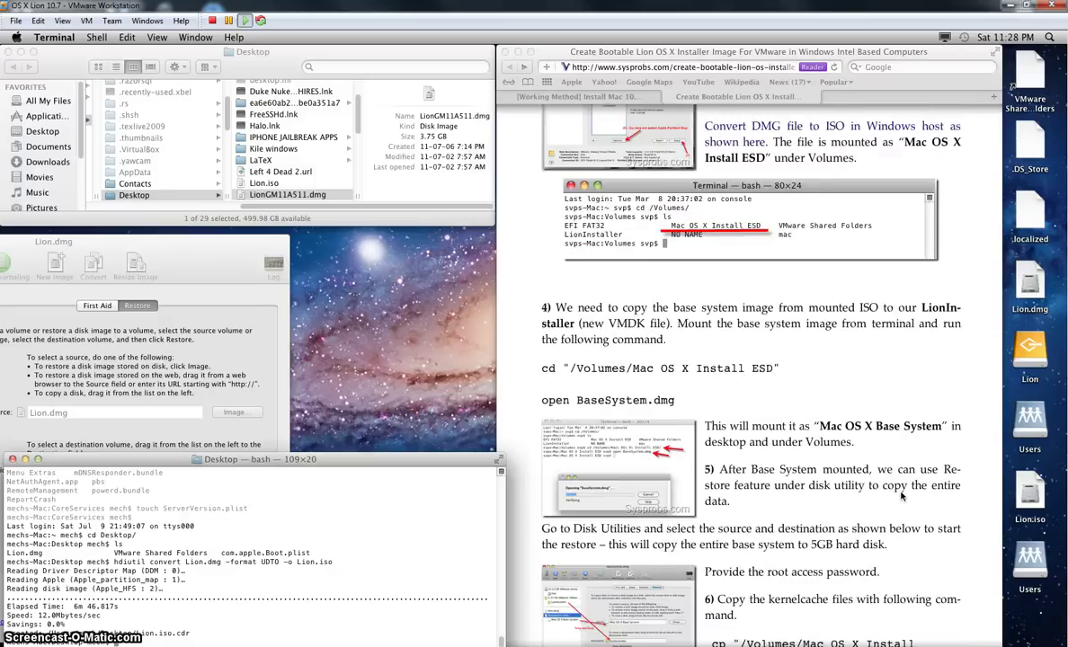
scroll(901, 496, "down", 3)
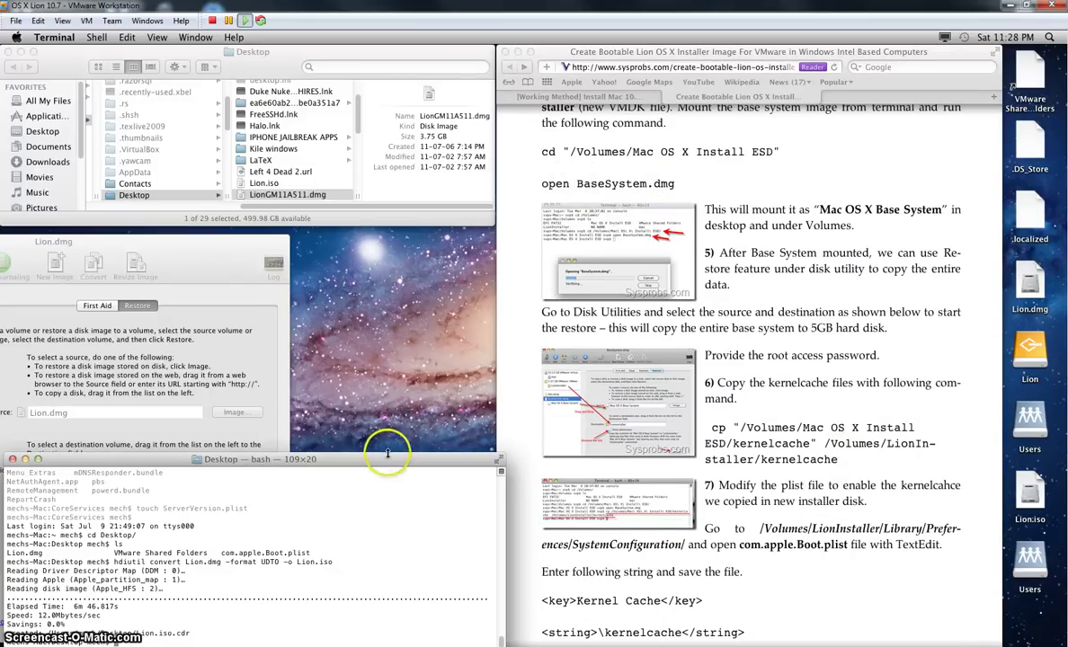
mouse_move(387, 461)
left_mouse_down()
mouse_move(389, 437)
mouse_move(381, 444)
left_mouse_up()
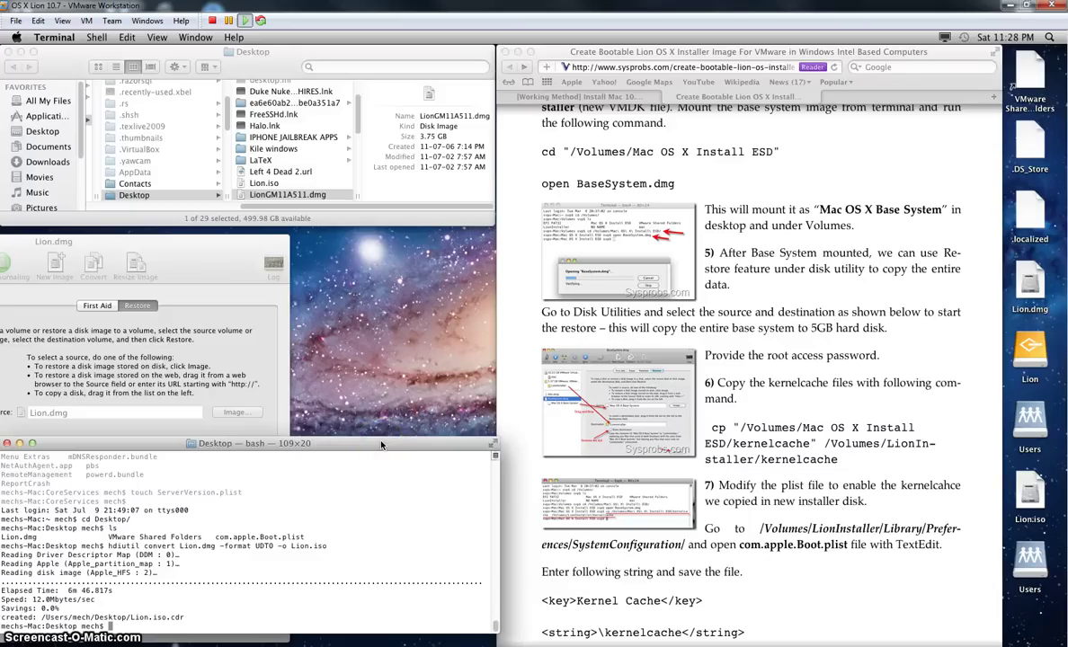
Step: Recall the earlier defaults write AppleShowAllFiles TRUE command from history and select it
type("ls")
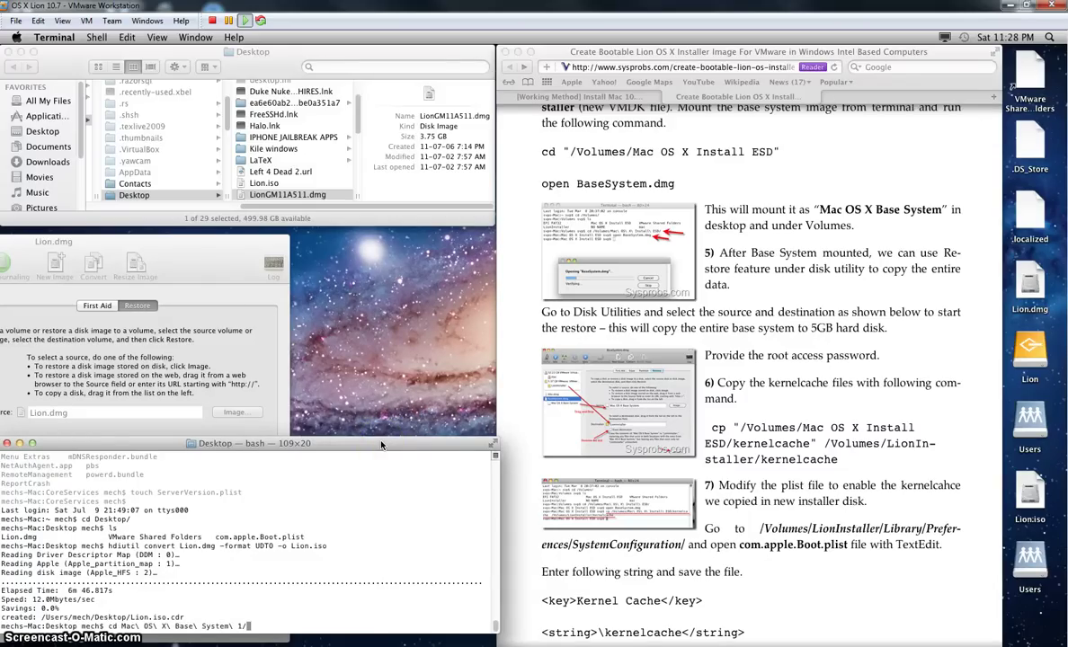
key("Up")
key("Up")
key("Up")
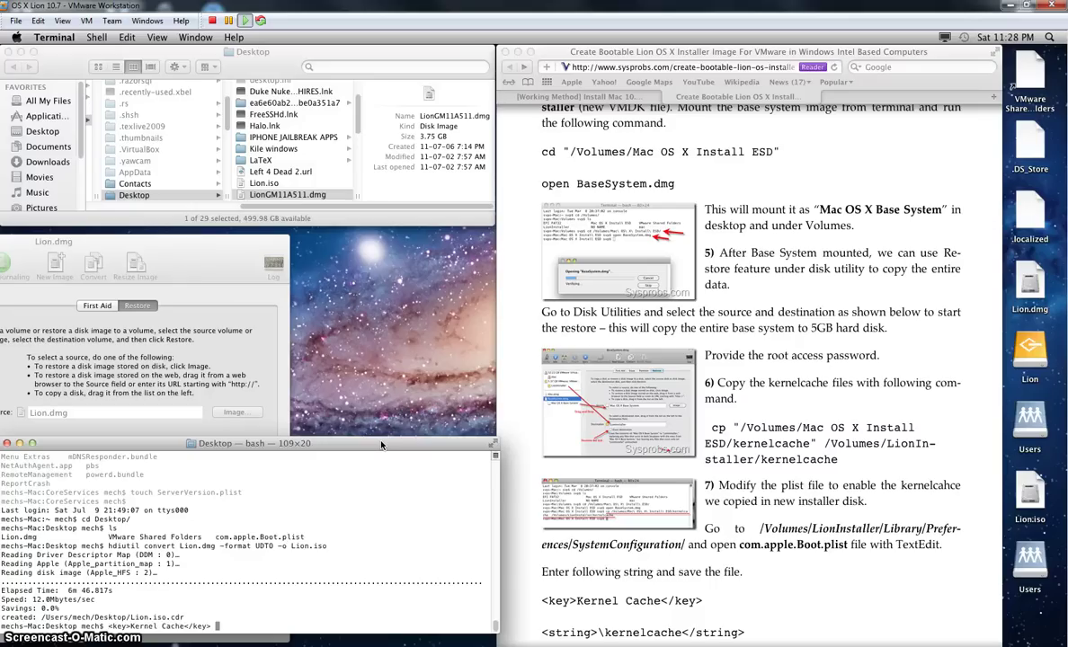
key("Up")
key("Up")
key("Up")
key("Up")
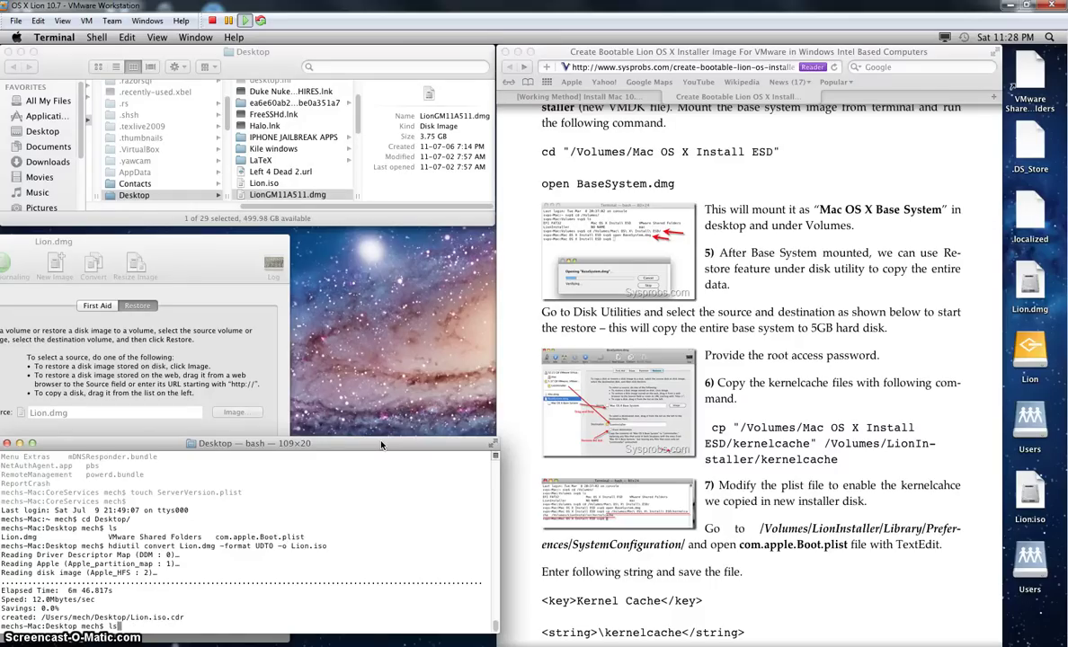
key("Up")
key("Up")
key("Up")
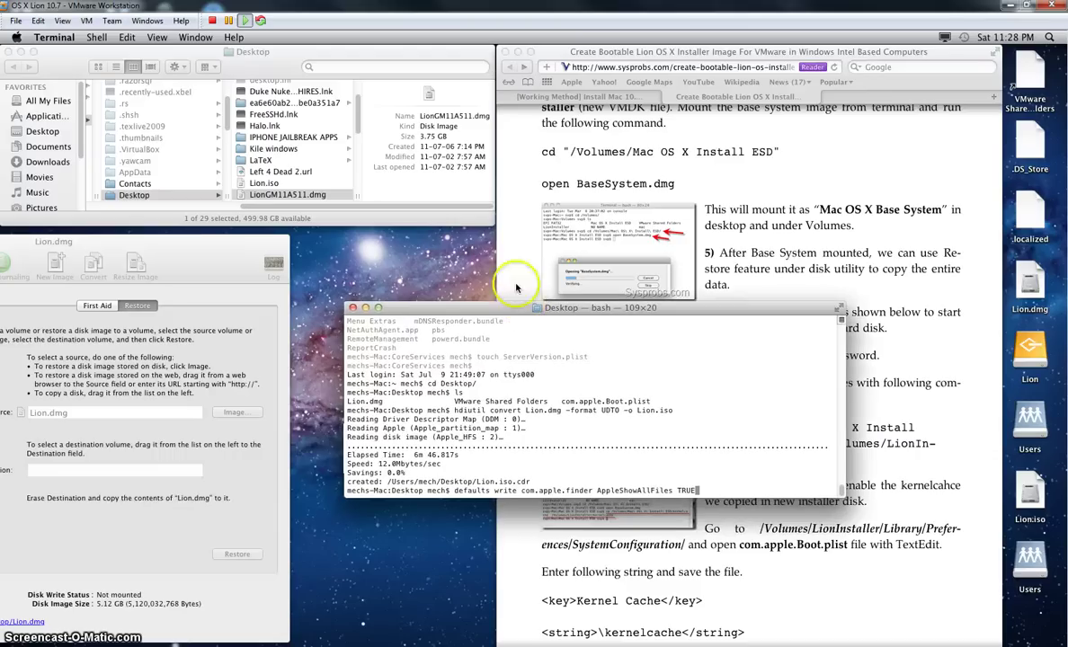
left_click_drag(480, 308, 454, 482)
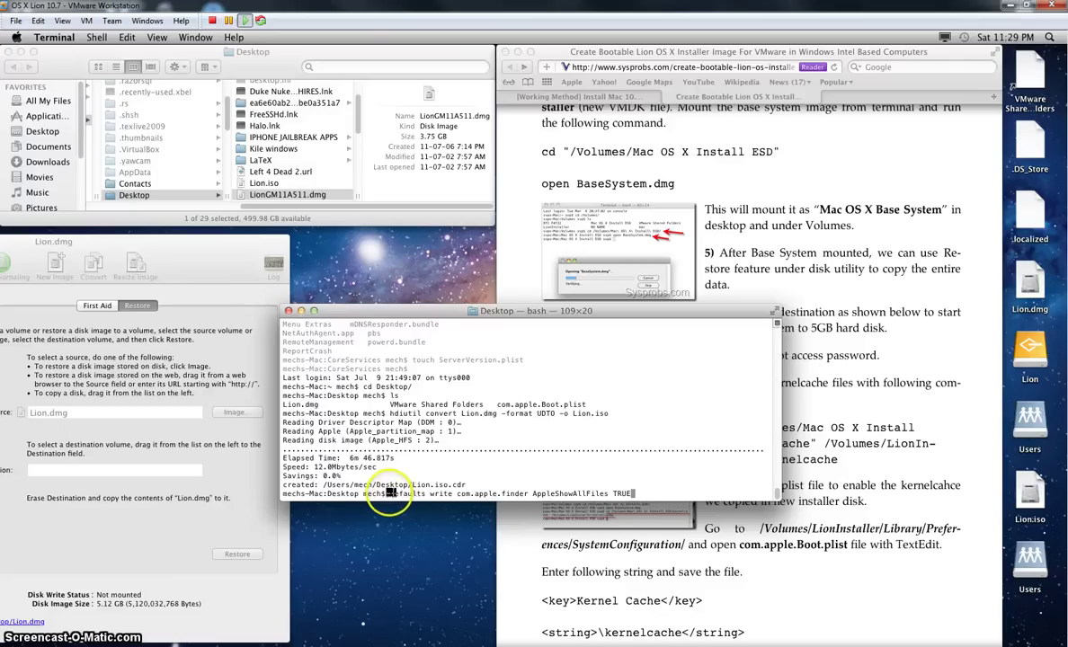
left_click_drag(389, 497, 392, 498)
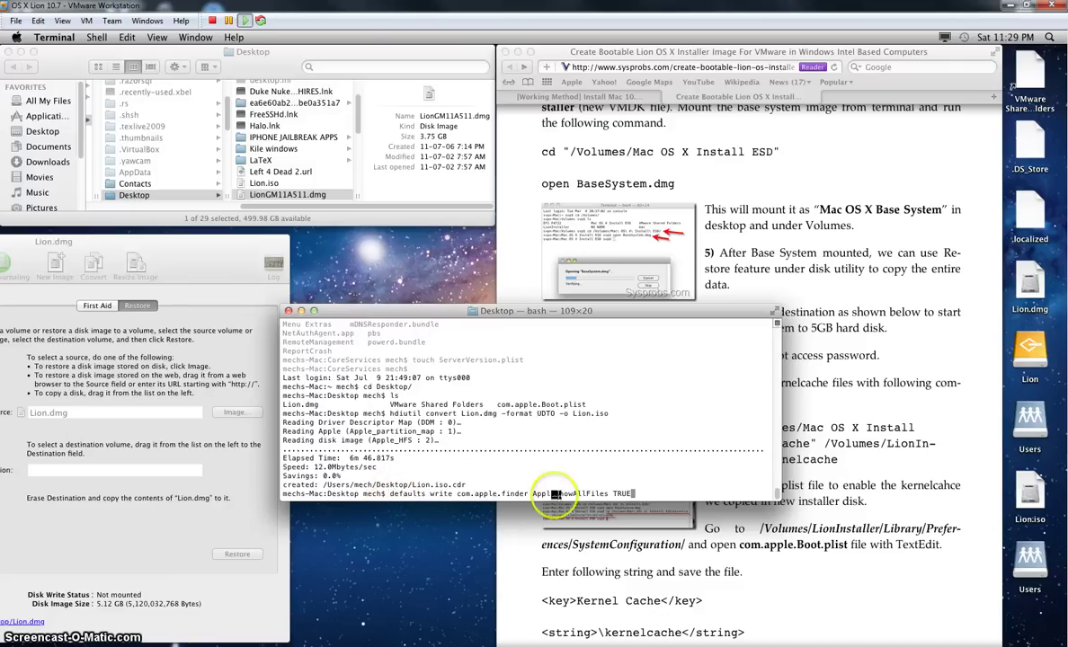
left_click_drag(389, 496, 483, 493)
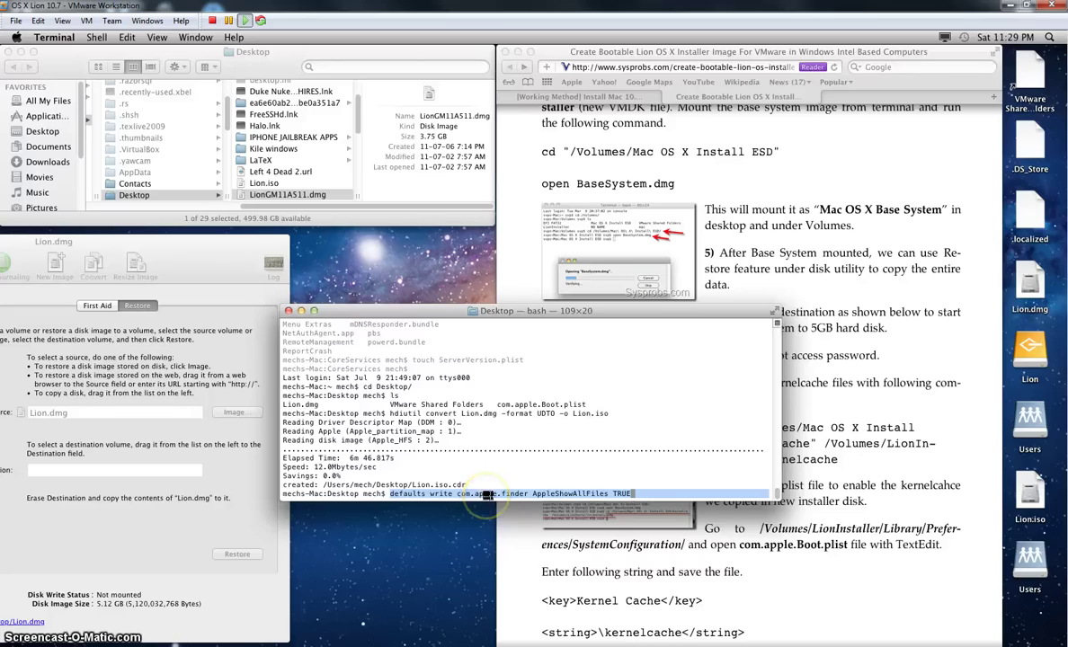
Step: Clear the prompt and type killall Finder without running it
scroll(485, 494, "up", 3, "ctrl")
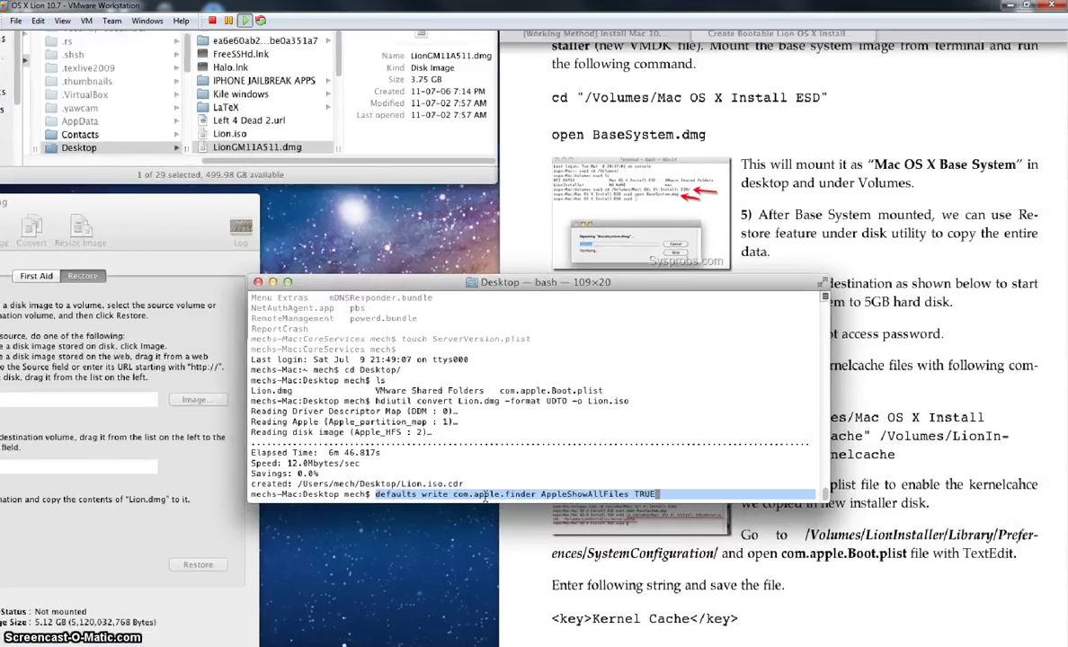
scroll(486, 499, "up", 3, "ctrl")
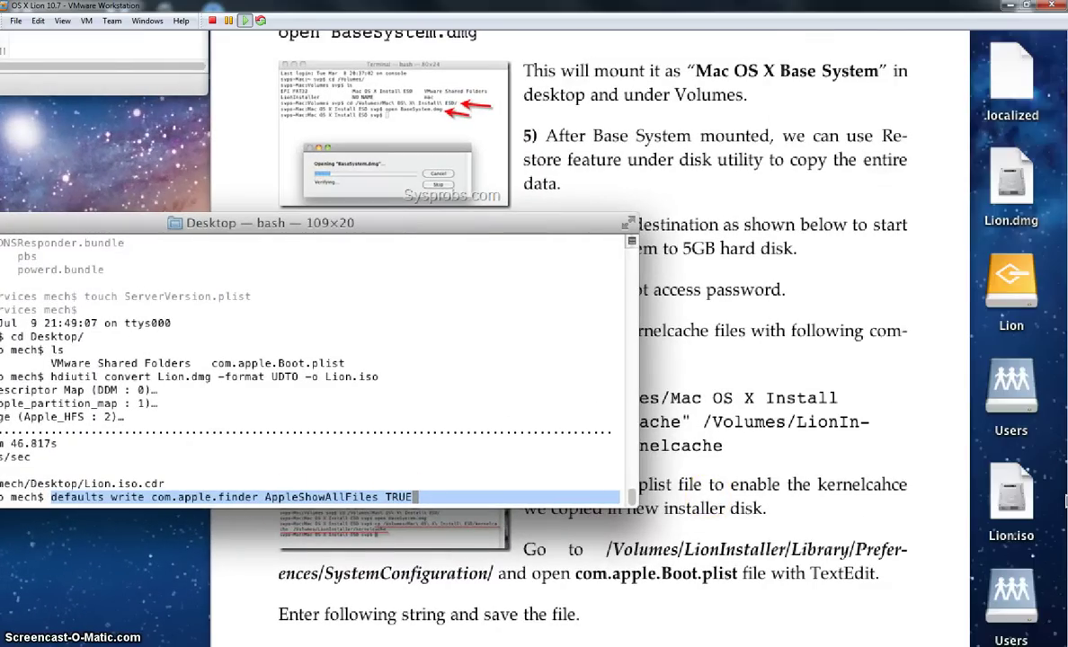
scroll(640, 488, "down", 10, "ctrl")
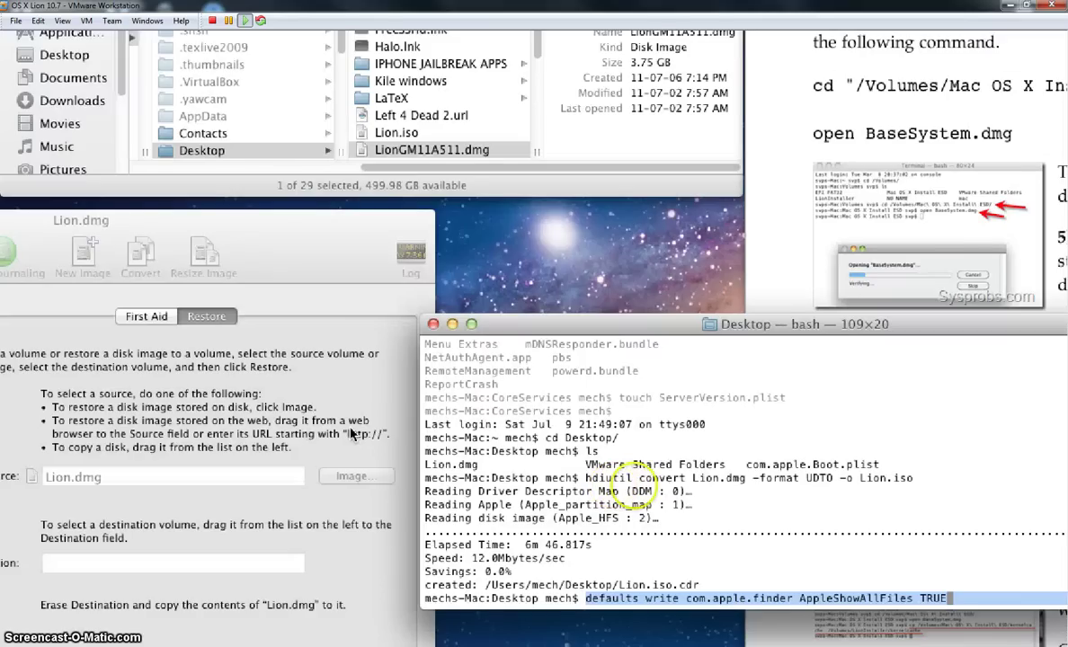
scroll(715, 436, "up", 8, "ctrl")
key("ctrl+u")
type("killall Finder")
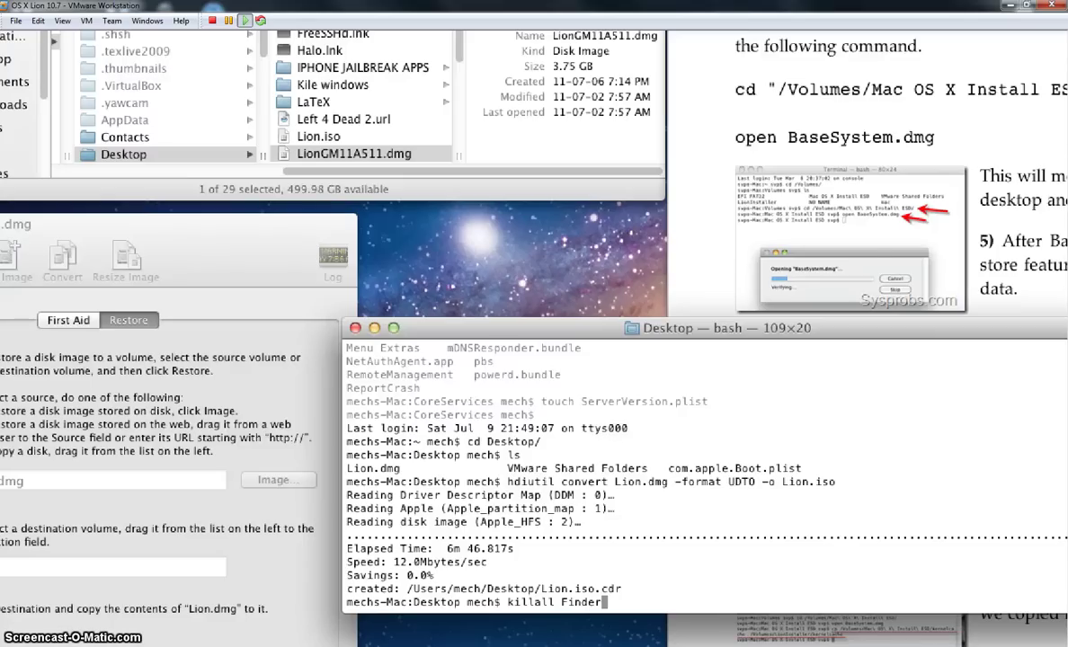
scroll(402, 425, "down", 3, "ctrl")
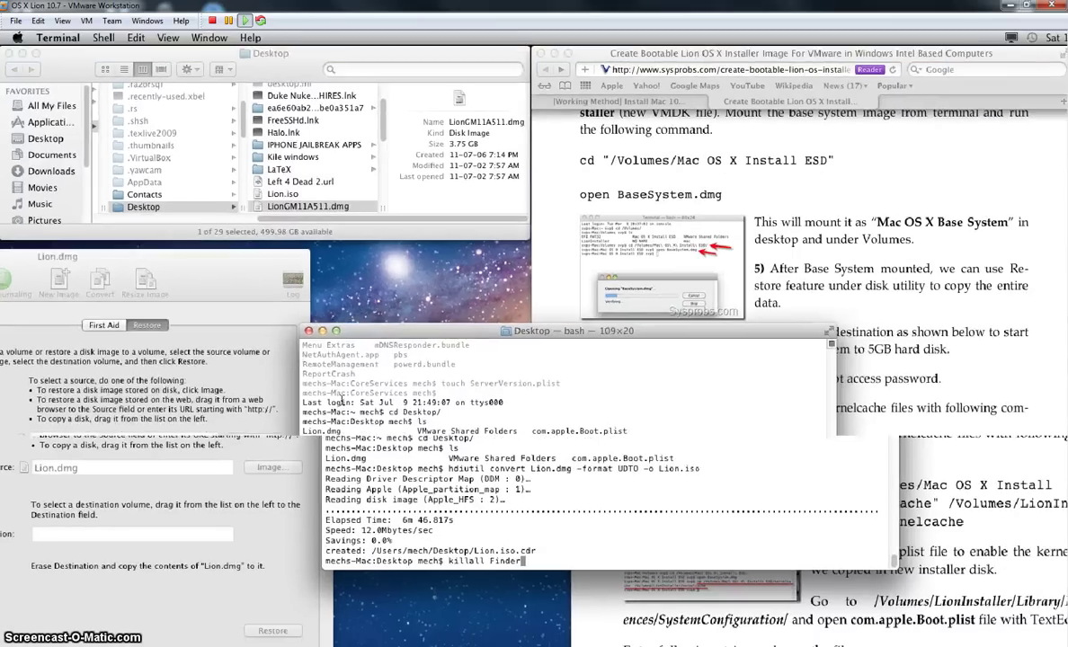
key("Up")
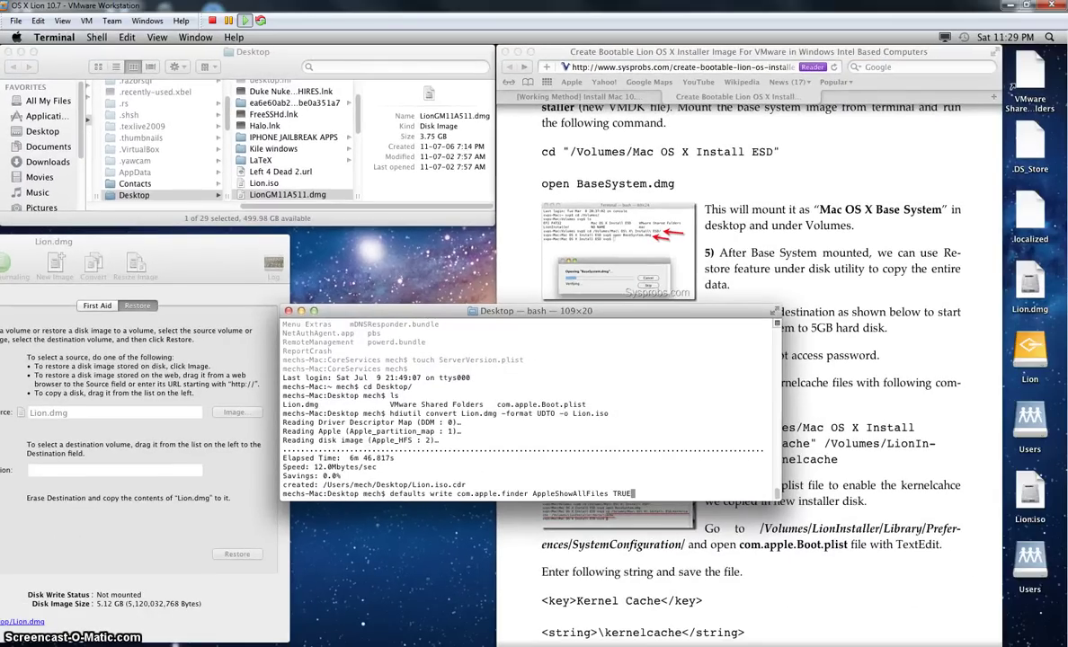
key("BackSpace")
key("BackSpace")
key("BackSpace")
key("Down")
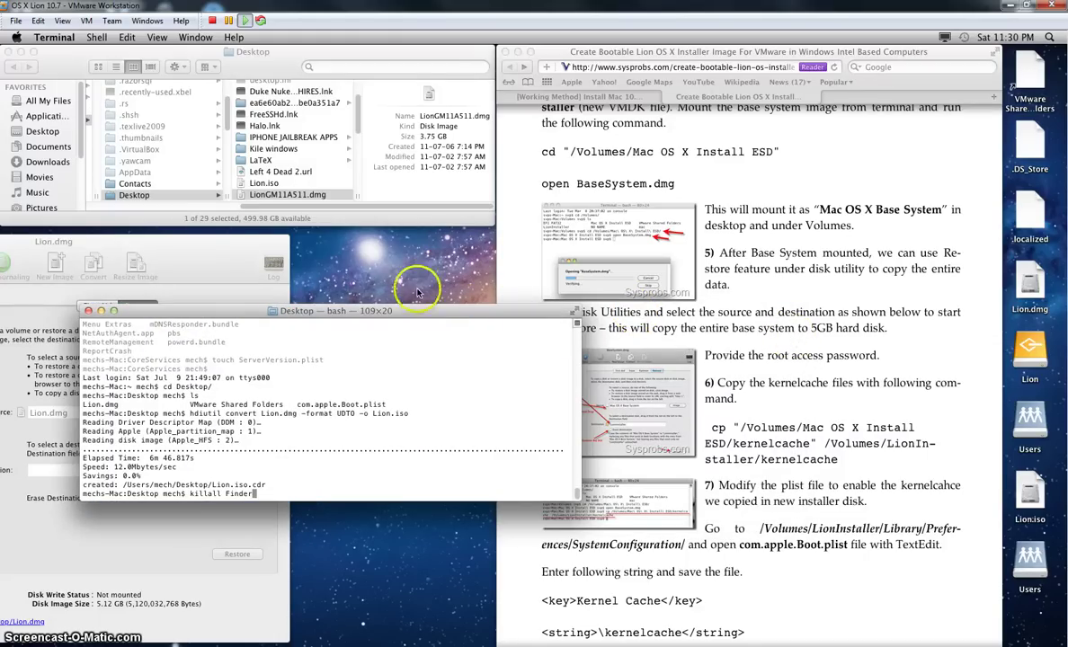
Step: Bring Disk Utility forward and select the 5.12 GB LionGM volume under Lion1.dmg
left_click(411, 243)
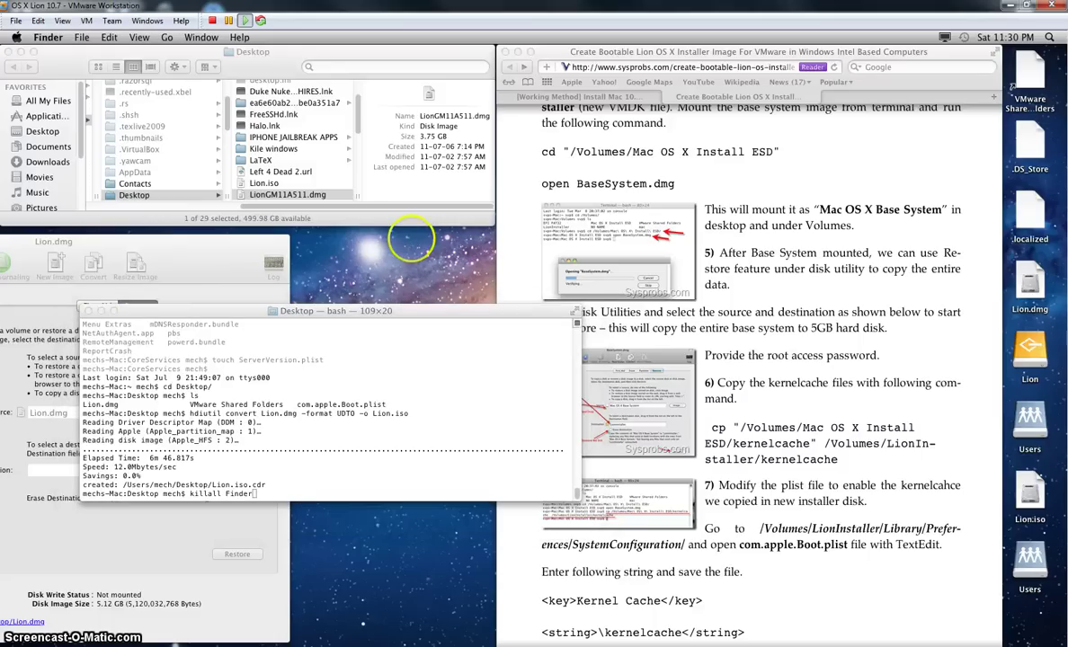
left_click(279, 244)
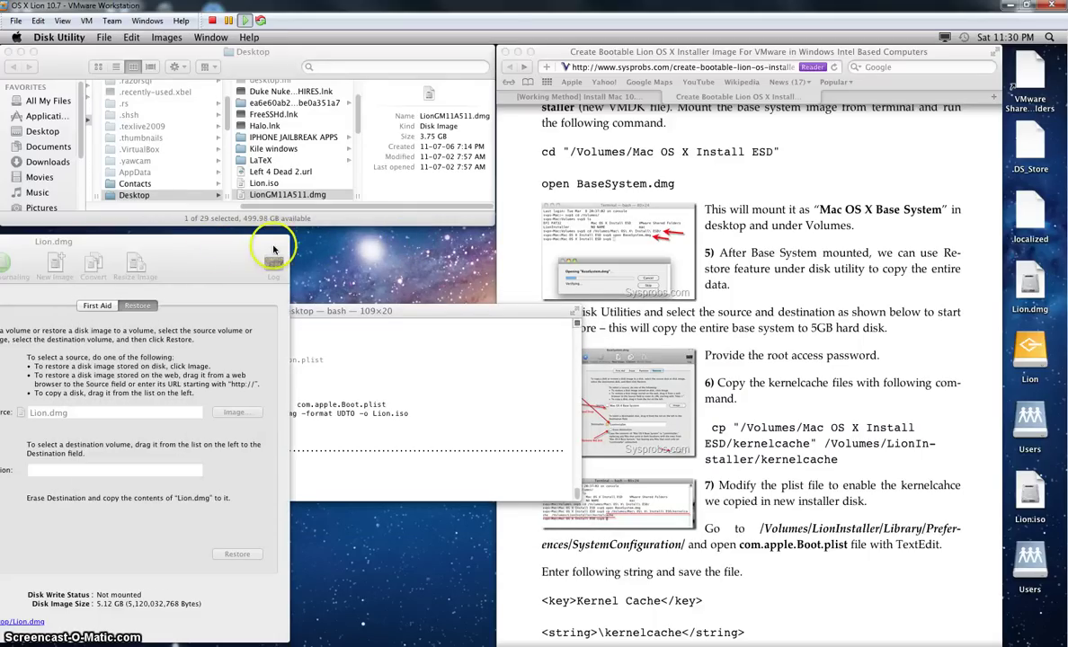
left_click_drag(290, 248, 412, 251)
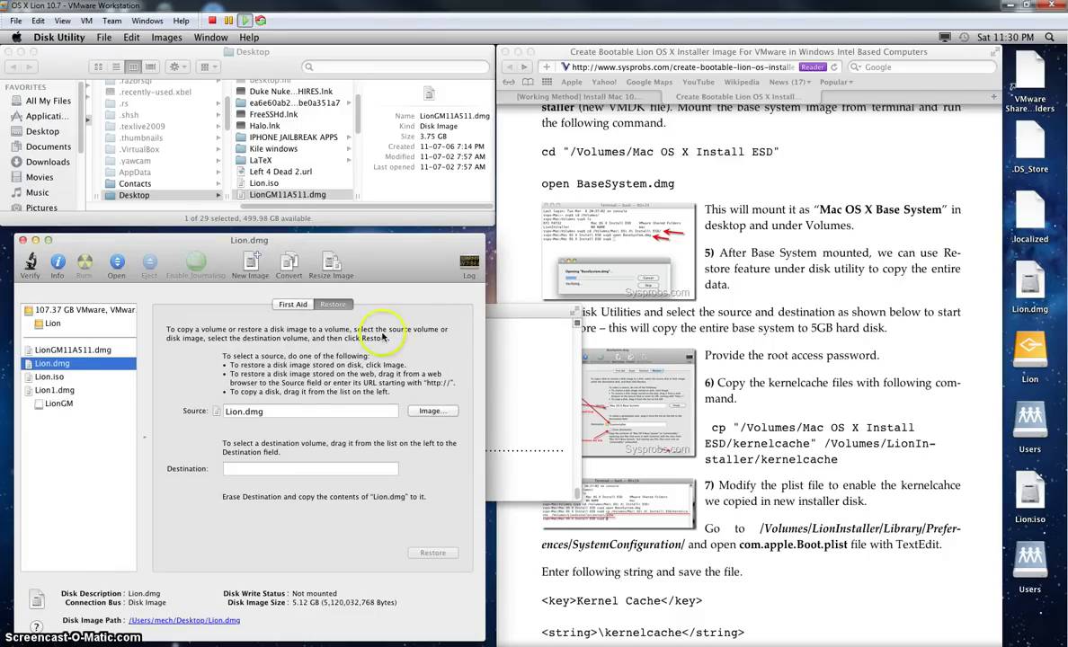
left_click(63, 392)
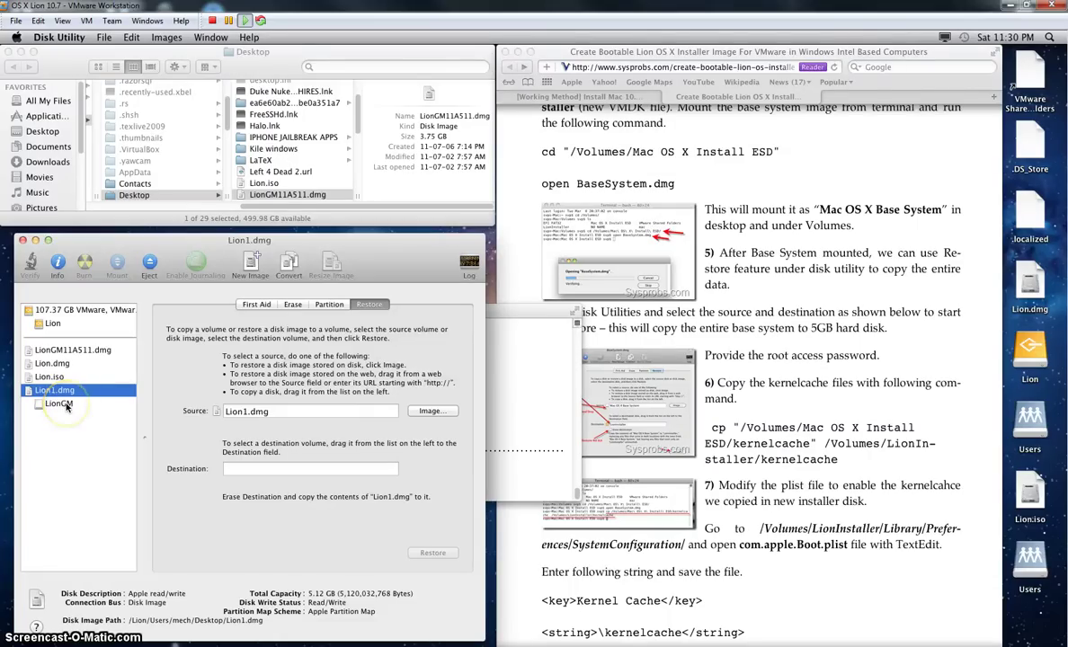
left_click(59, 404)
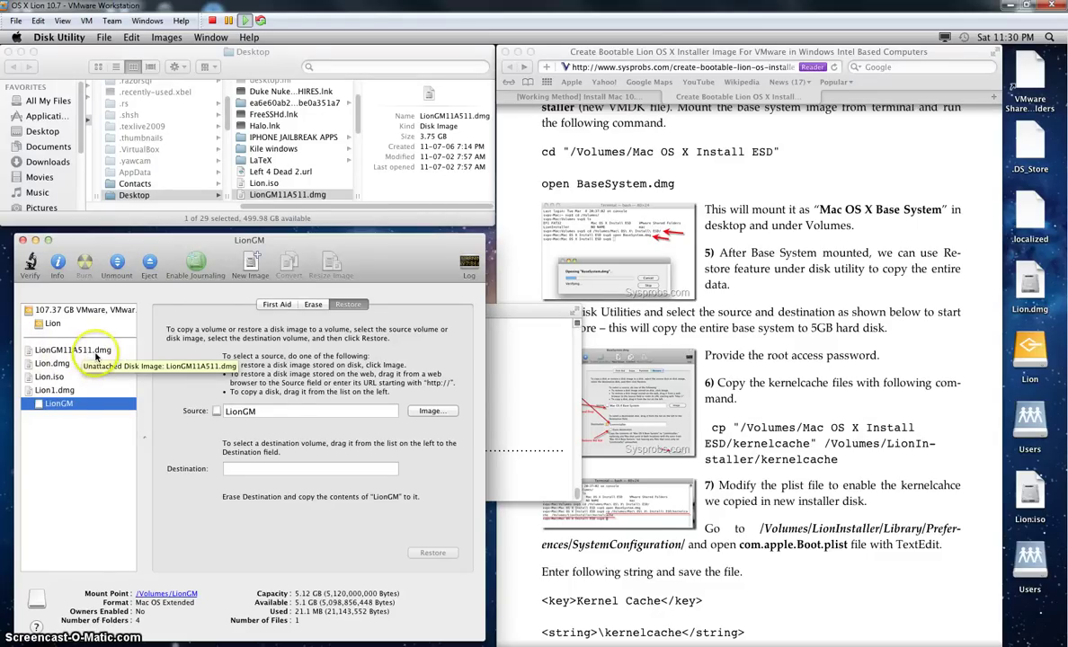
Step: Open LionGM11A511.dmg from Disk Utility to mount it
left_click(96, 352)
left_click(117, 265)
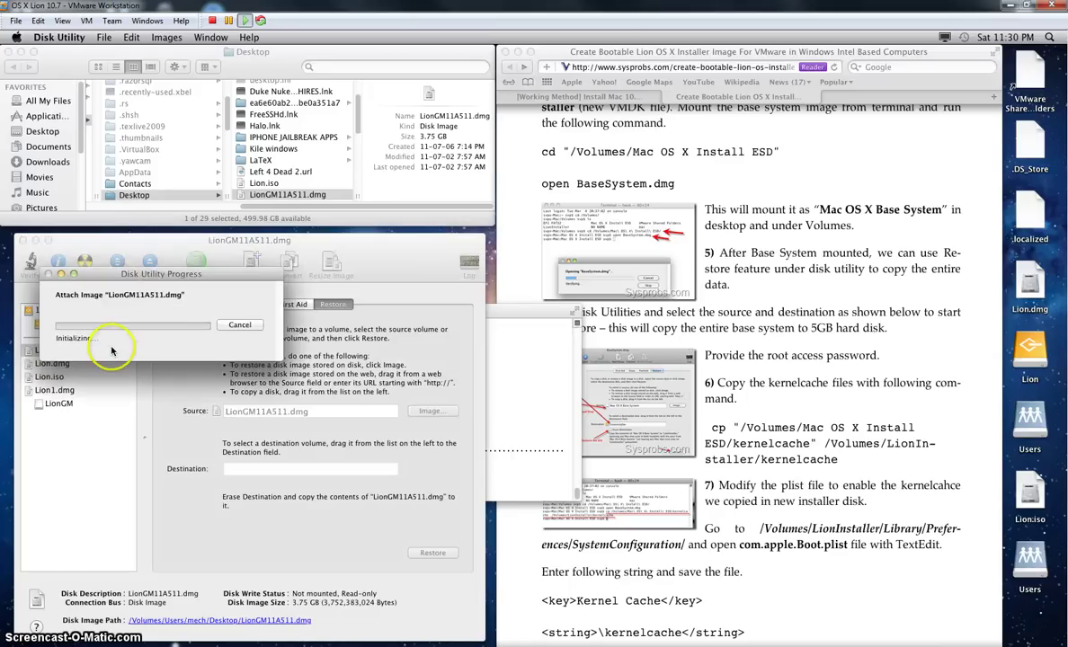
left_click_drag(140, 269, 463, 150)
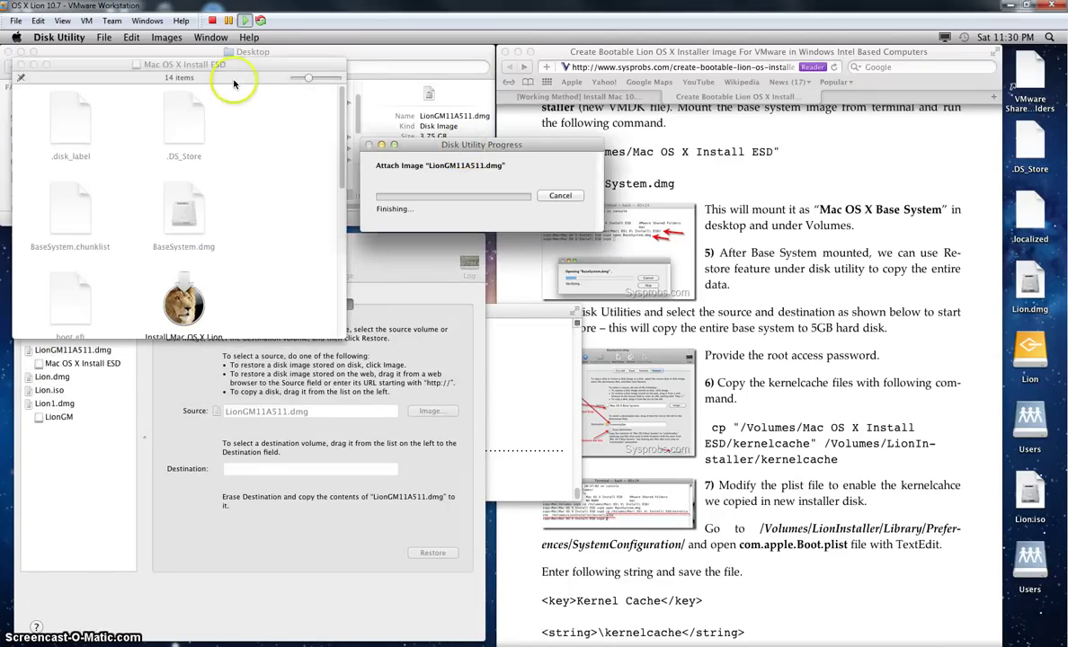
Step: Browse the Mac OS X Install ESD files, ending with BaseSystem.dmg selected
left_click(248, 67)
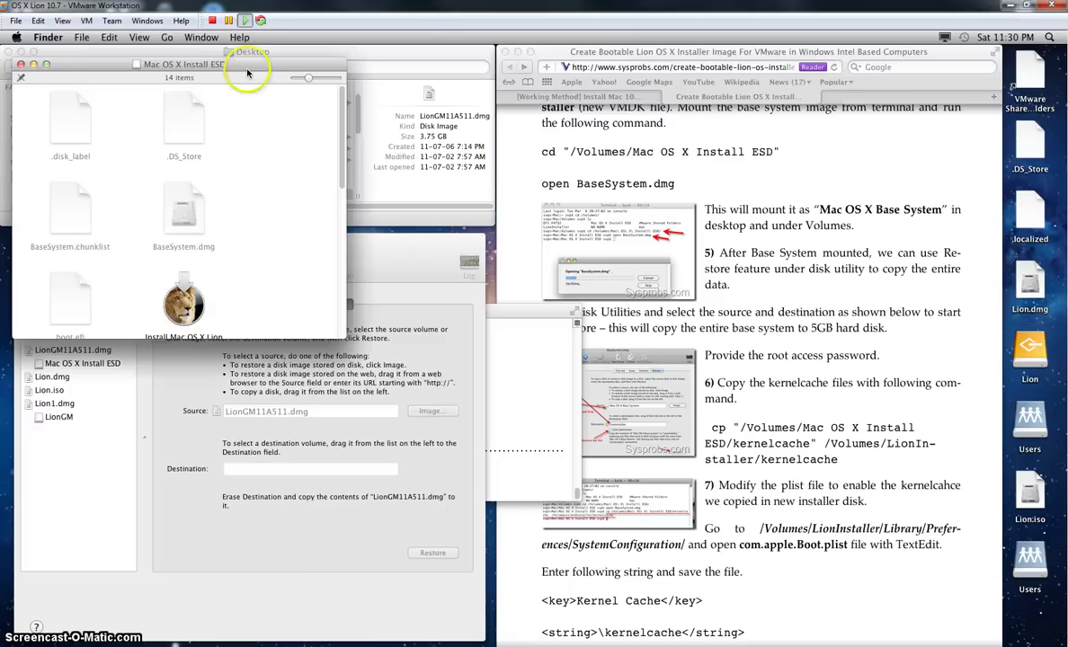
left_click(59, 136)
left_click(166, 124)
left_click(70, 203)
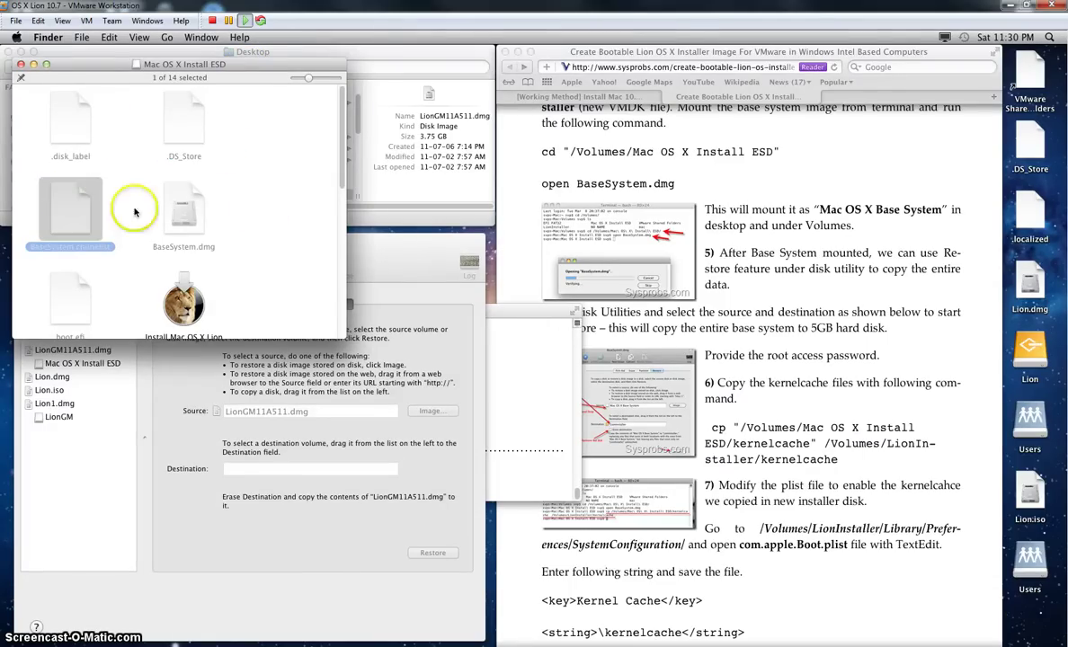
left_click(177, 218)
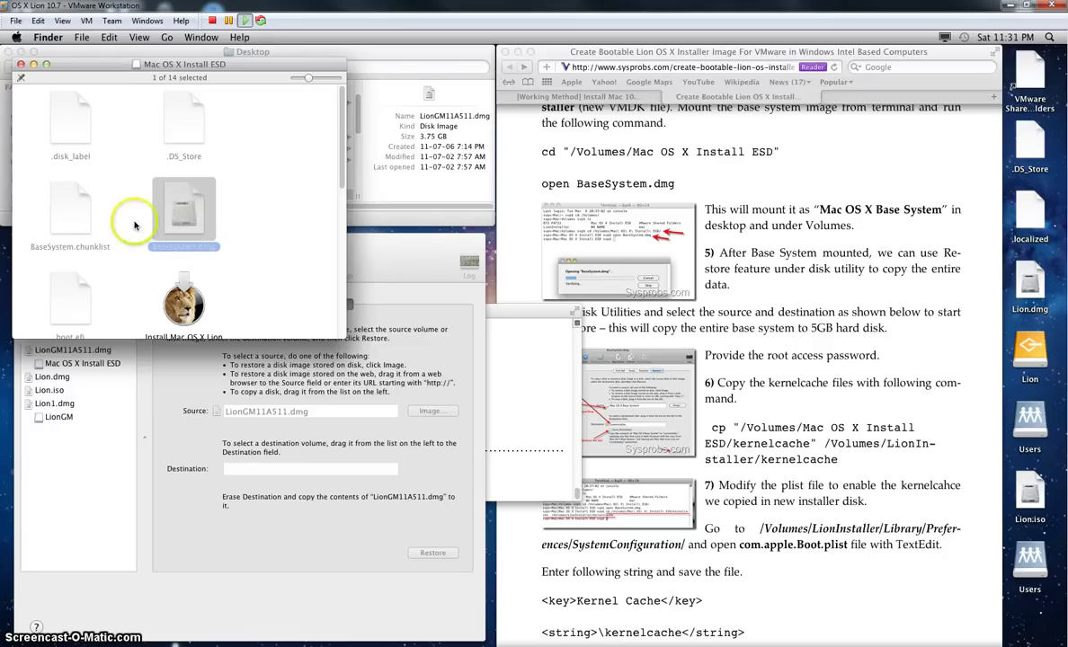
left_click(263, 184)
left_click(154, 248)
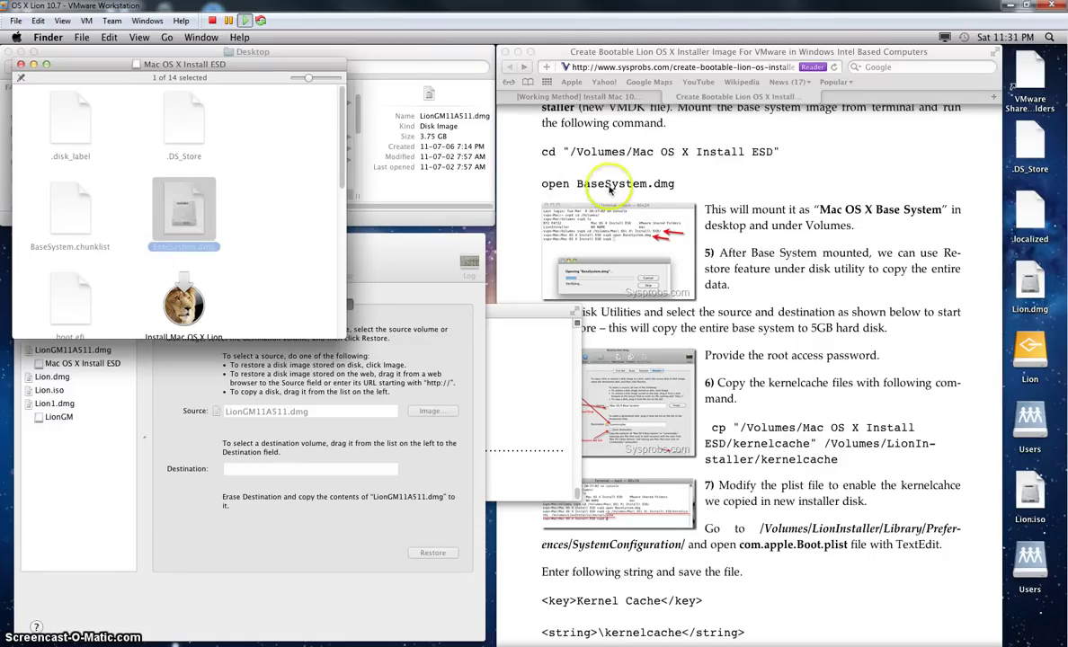
left_click(245, 221)
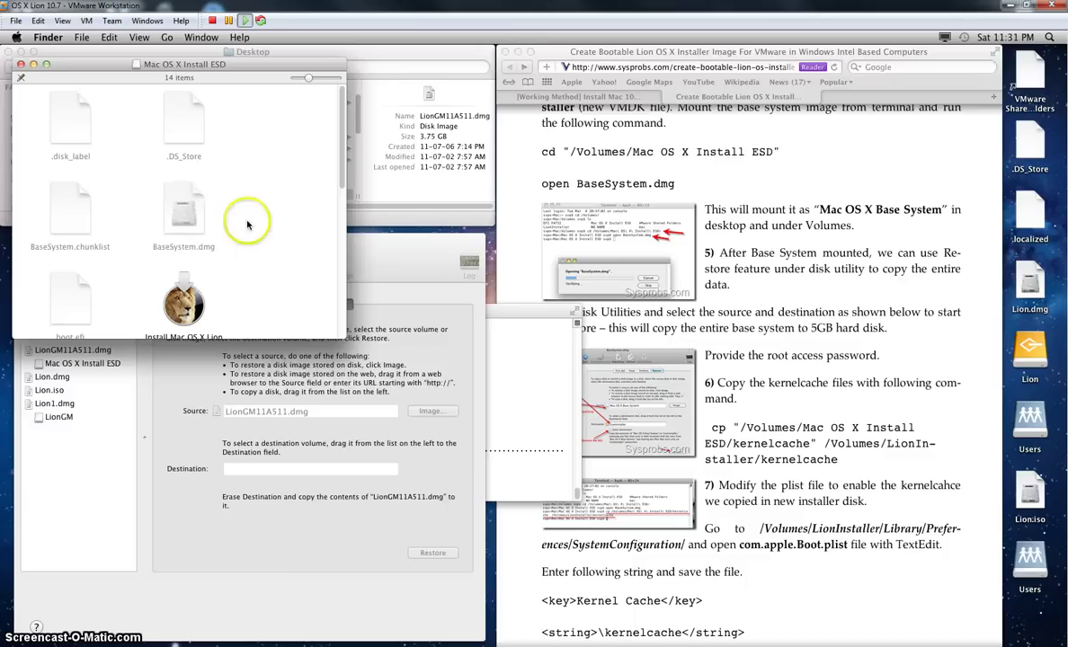
left_click(191, 220)
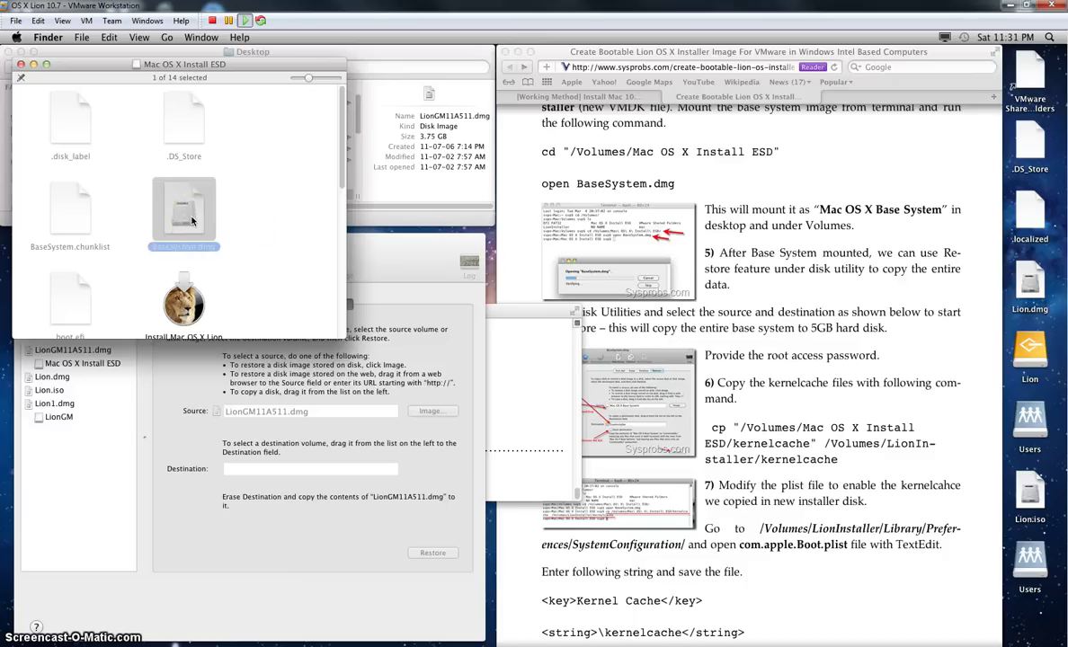
Step: Open BaseSystem.dmg, make Mac OS X Install ESD the restore source, and view restore_image.png
double_click(191, 220)
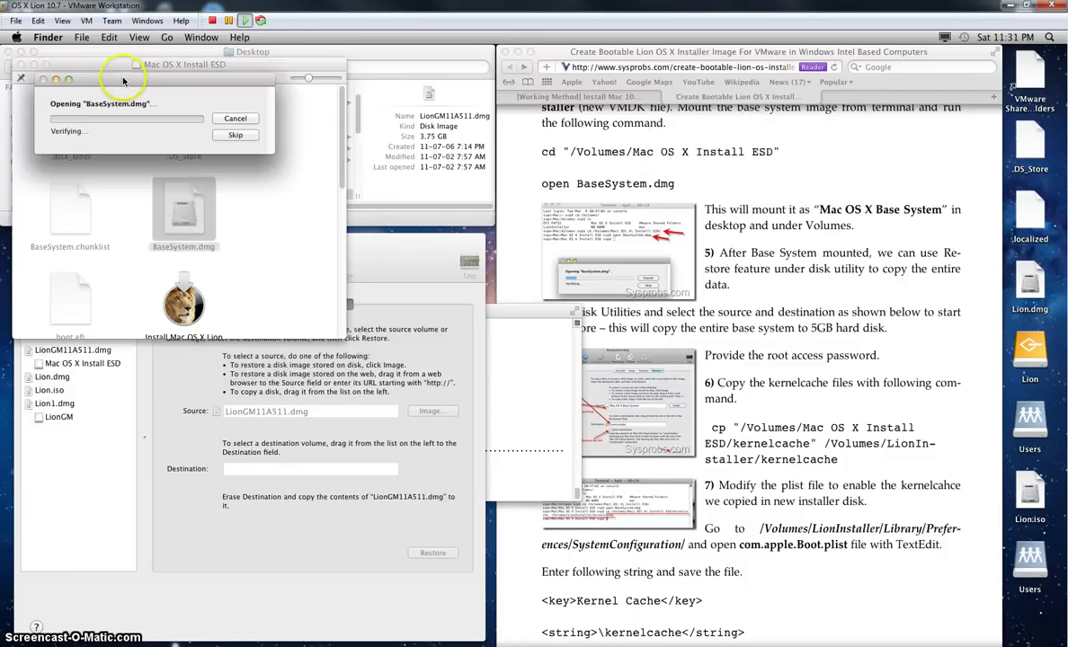
left_click(370, 247)
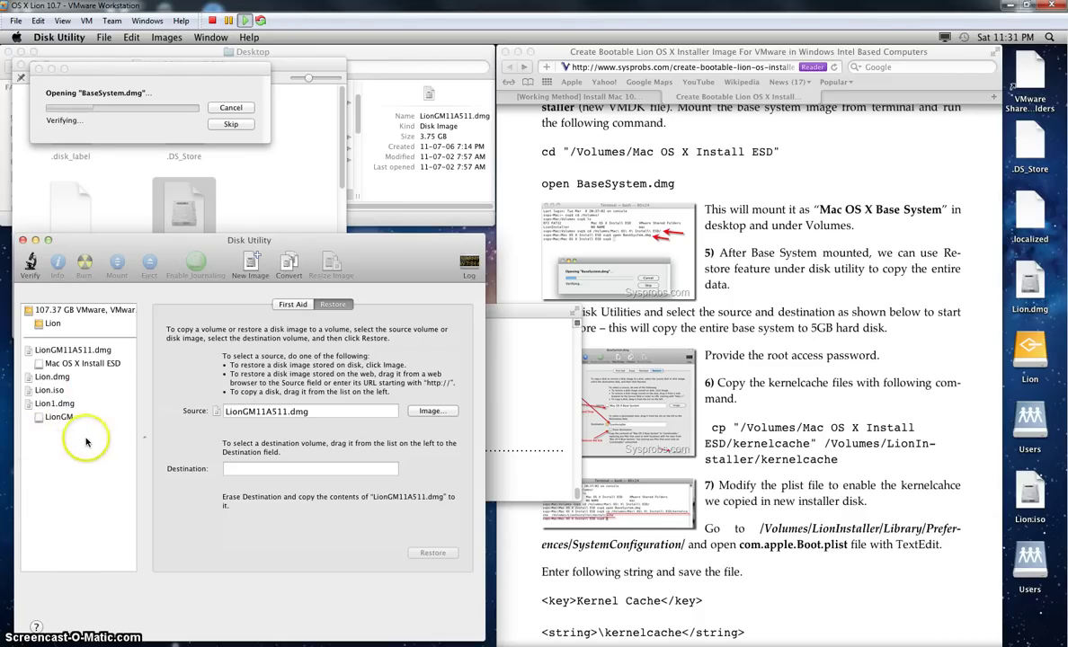
left_click(45, 364)
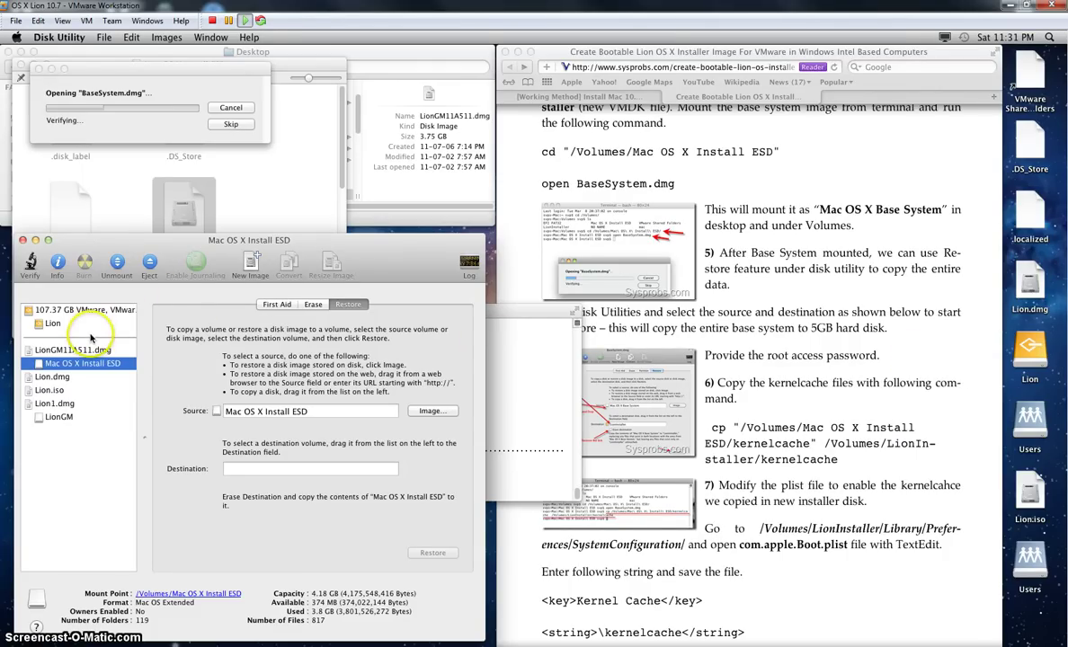
left_click(600, 407)
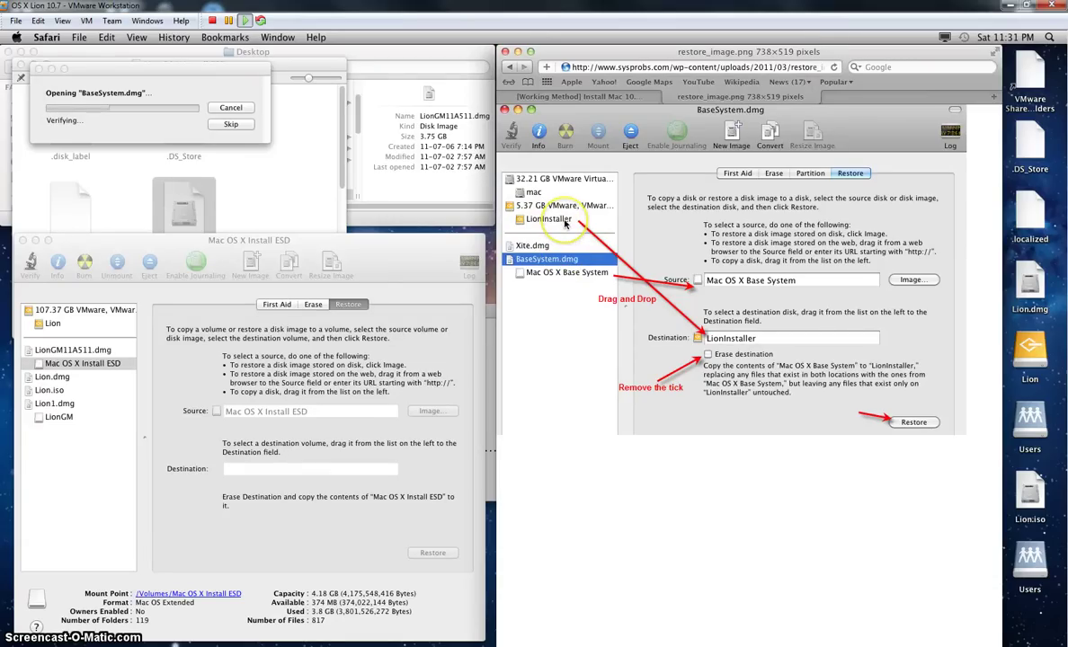
Step: Check LionGM's capacity, then restore from Mac OS X Install ESD with LionGM as the destination
left_click(58, 418)
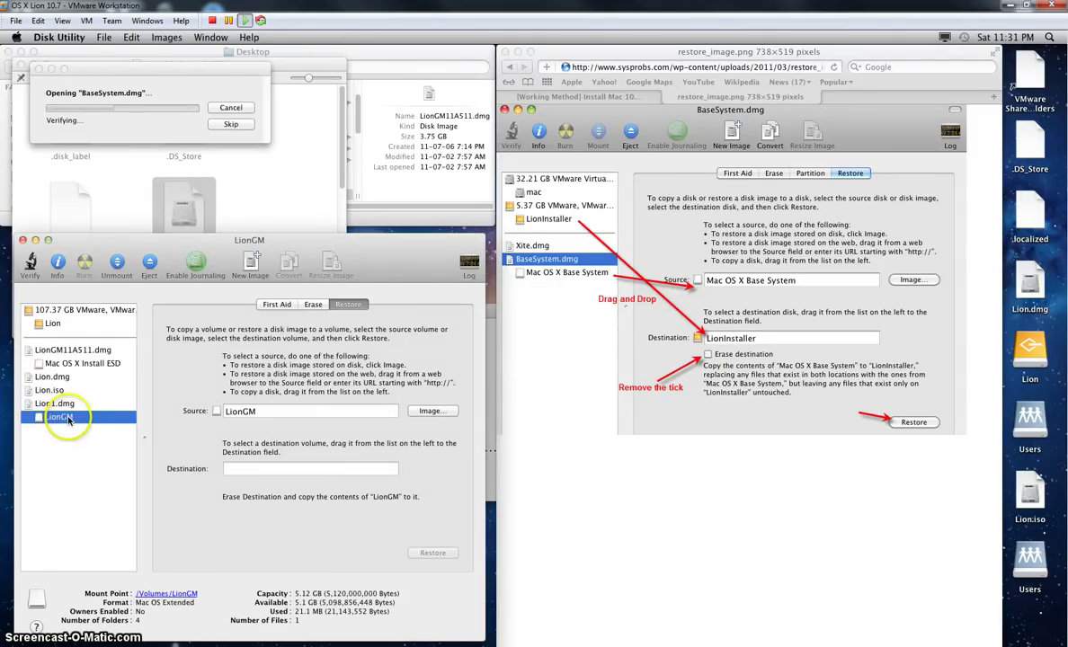
left_click_drag(297, 593, 409, 594)
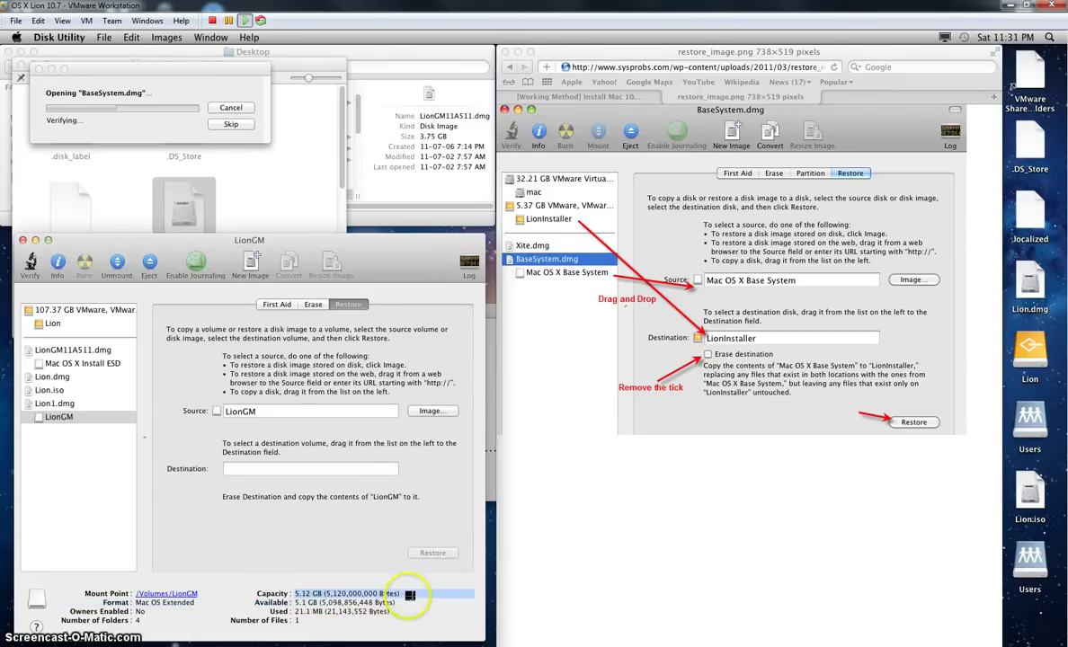
left_click(81, 364)
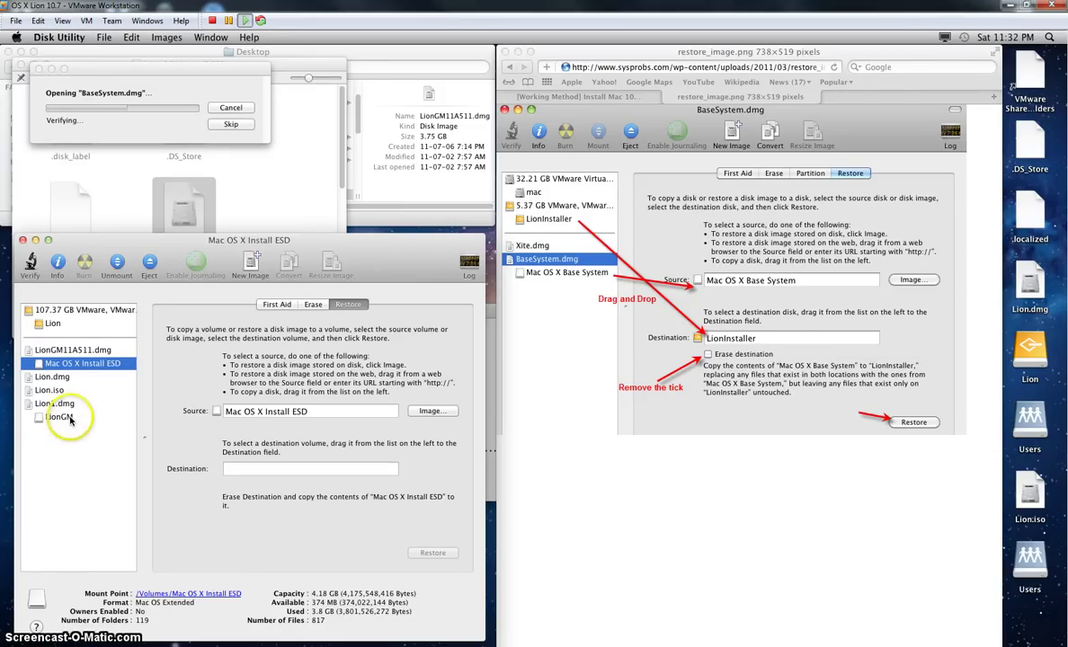
mouse_move(70, 418)
left_mouse_down()
mouse_move(260, 436)
mouse_move(275, 479)
mouse_move(281, 467)
left_mouse_up()
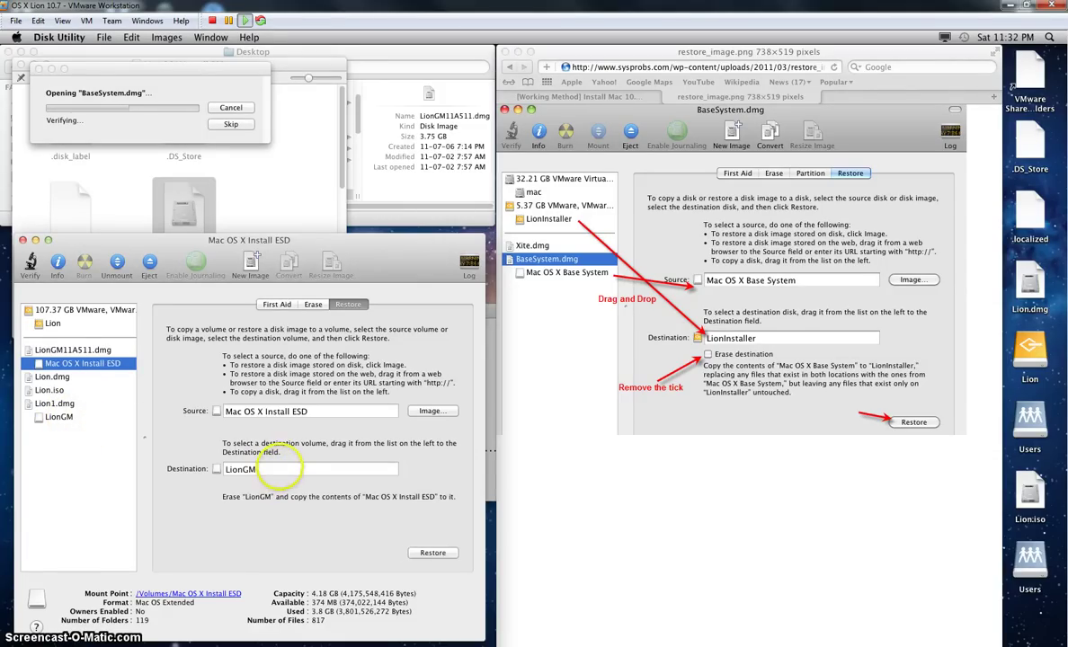
Step: Check the BaseSystem.dmg opening progress and return Safari from the screenshot to the article
left_click(154, 77)
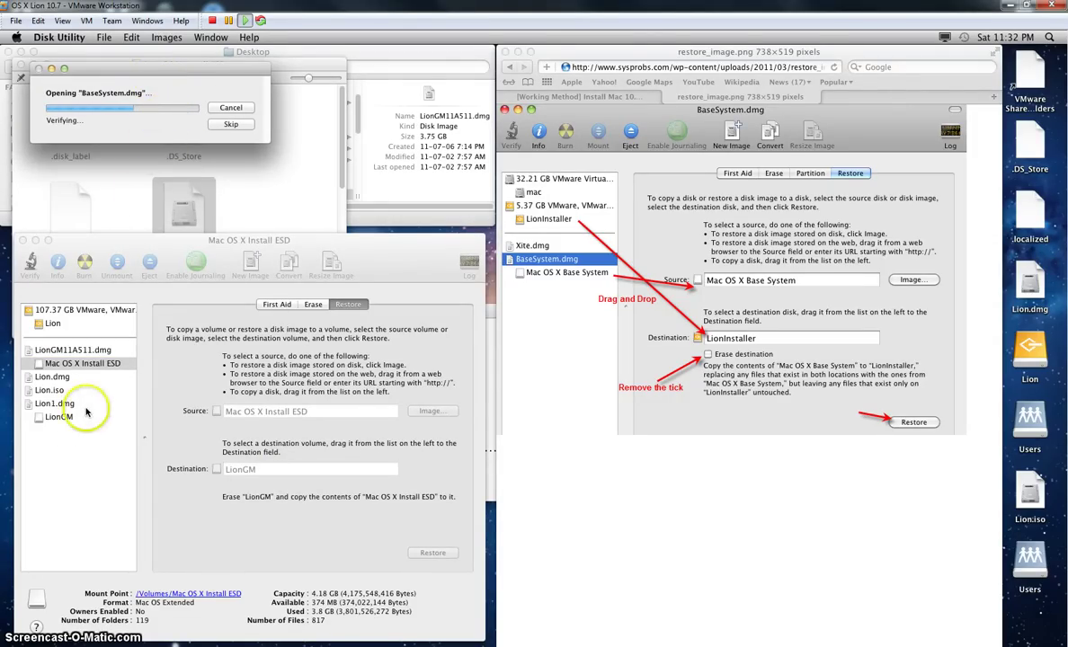
left_click(740, 288)
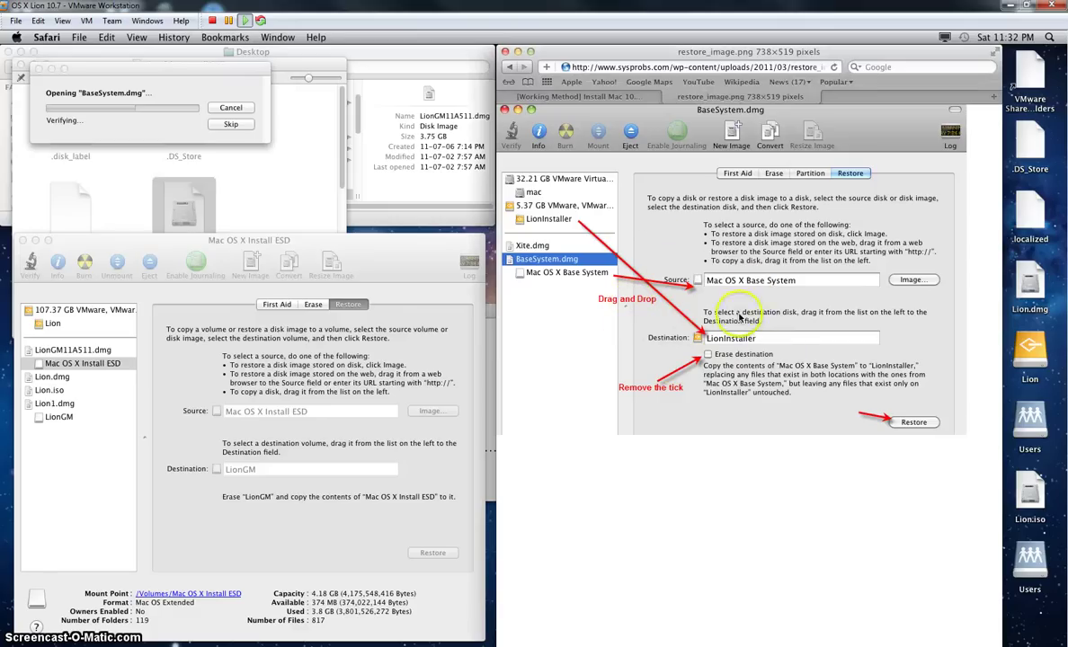
left_click(510, 68)
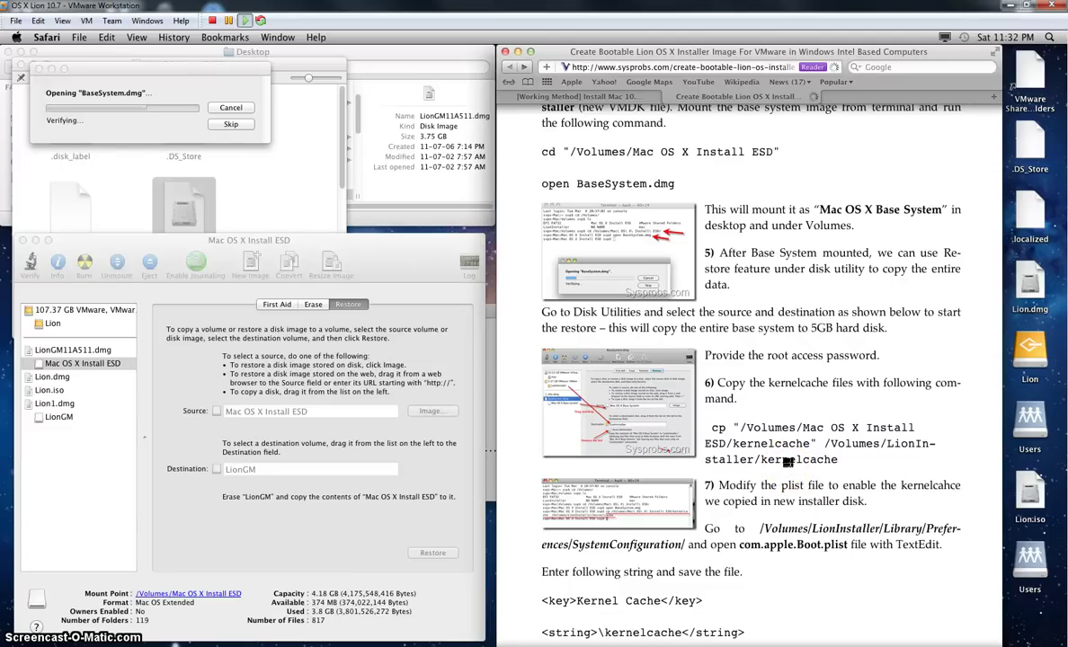
Step: Study the guide's step 8 kernelcache copy commands, then skip verifying BaseSystem.dmg so it mounts
double_click(778, 444)
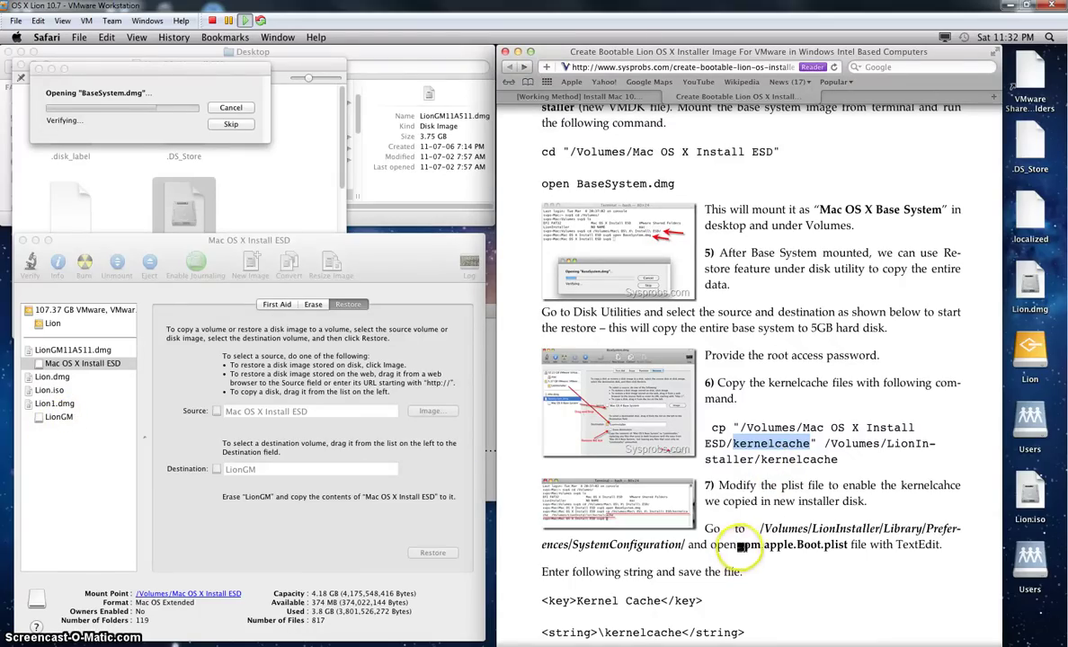
scroll(854, 562, "down", 1)
scroll(854, 563, "down", 5)
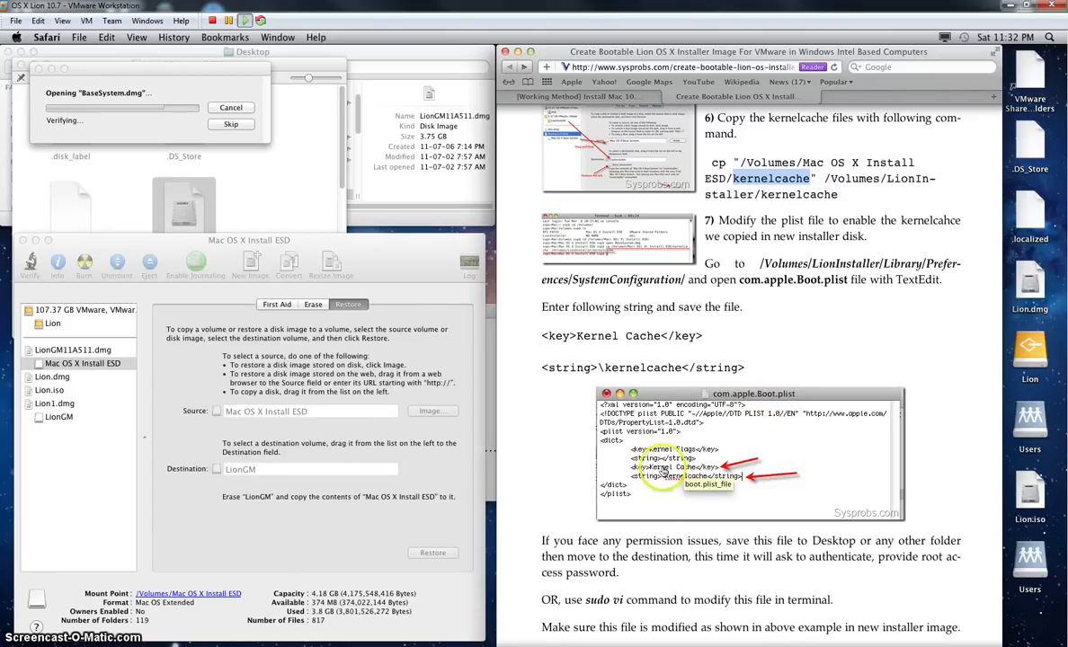
scroll(665, 471, "down", 3)
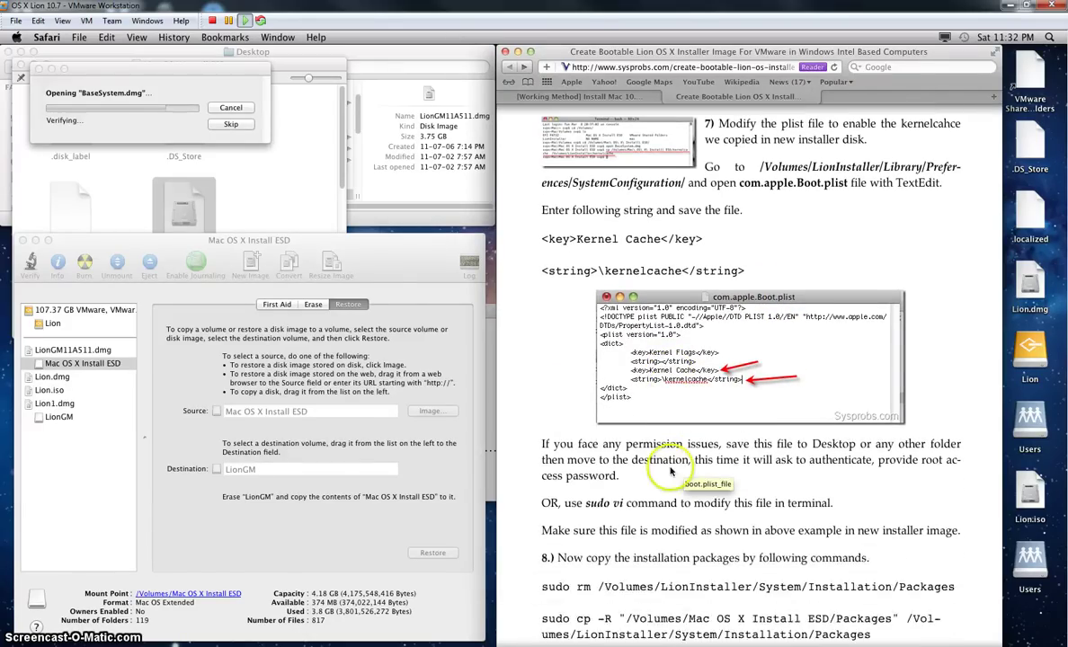
scroll(669, 471, "down", 5)
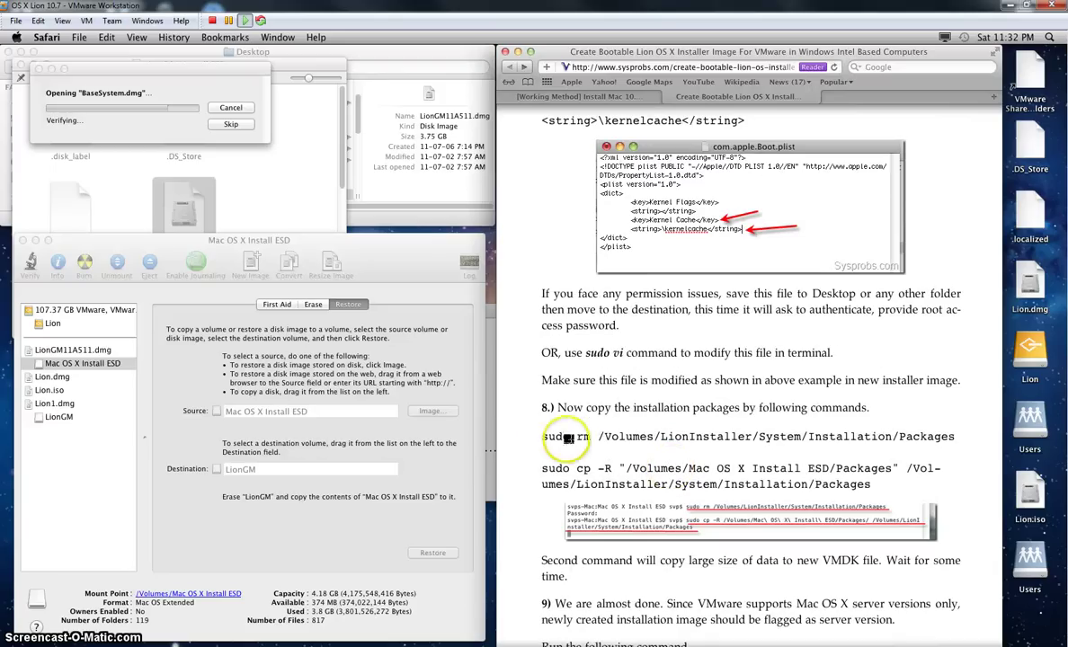
left_click_drag(530, 436, 758, 477)
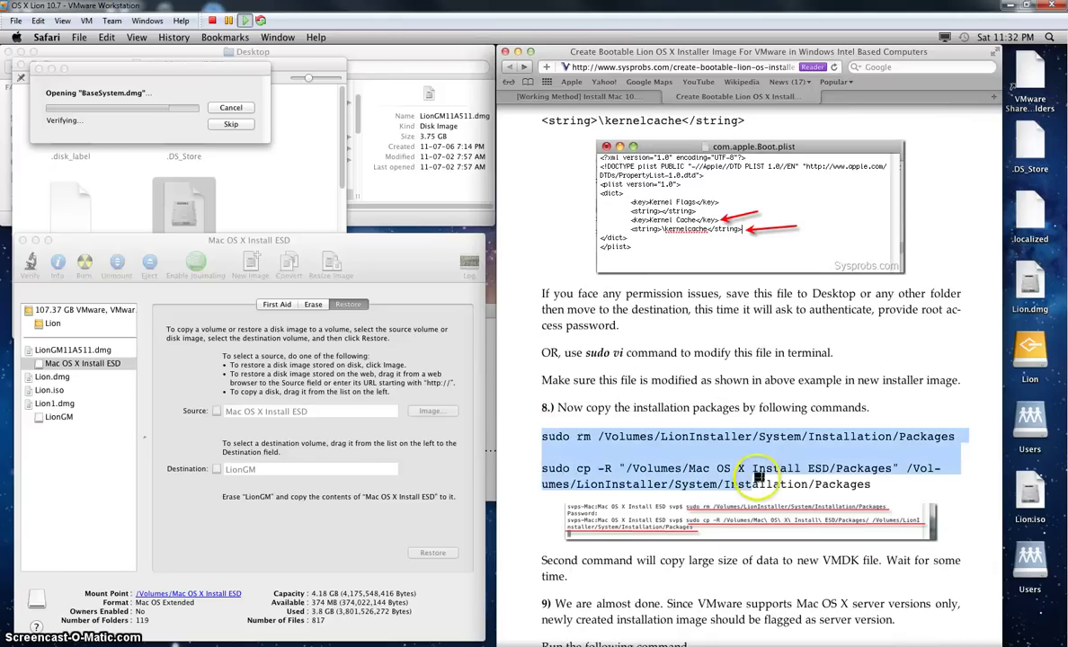
left_click(555, 436)
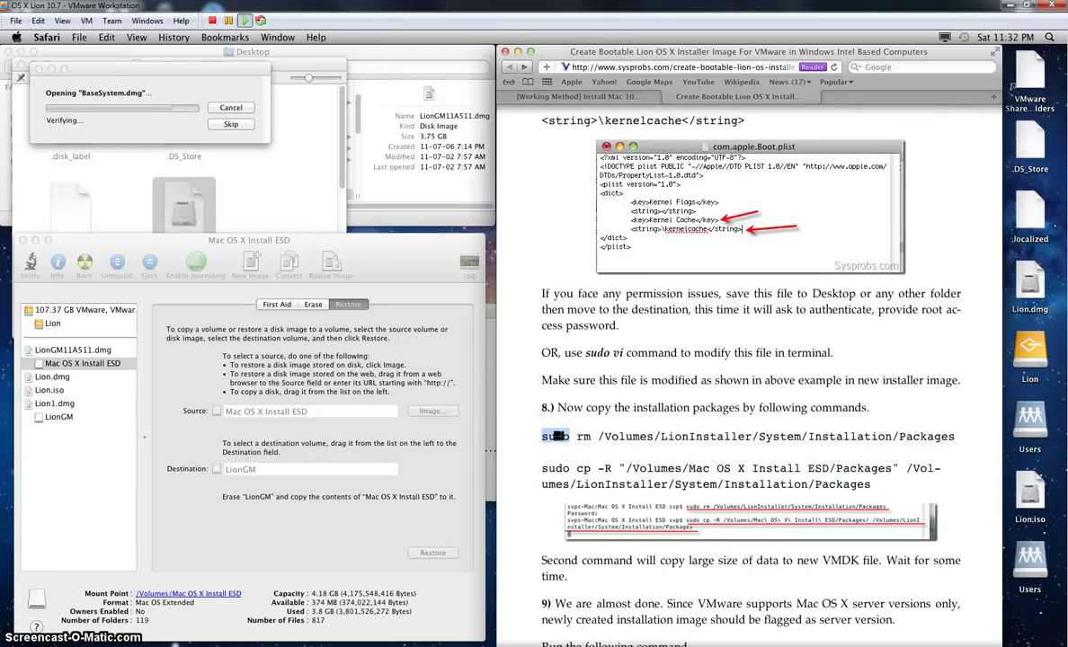
left_click_drag(558, 436, 960, 437)
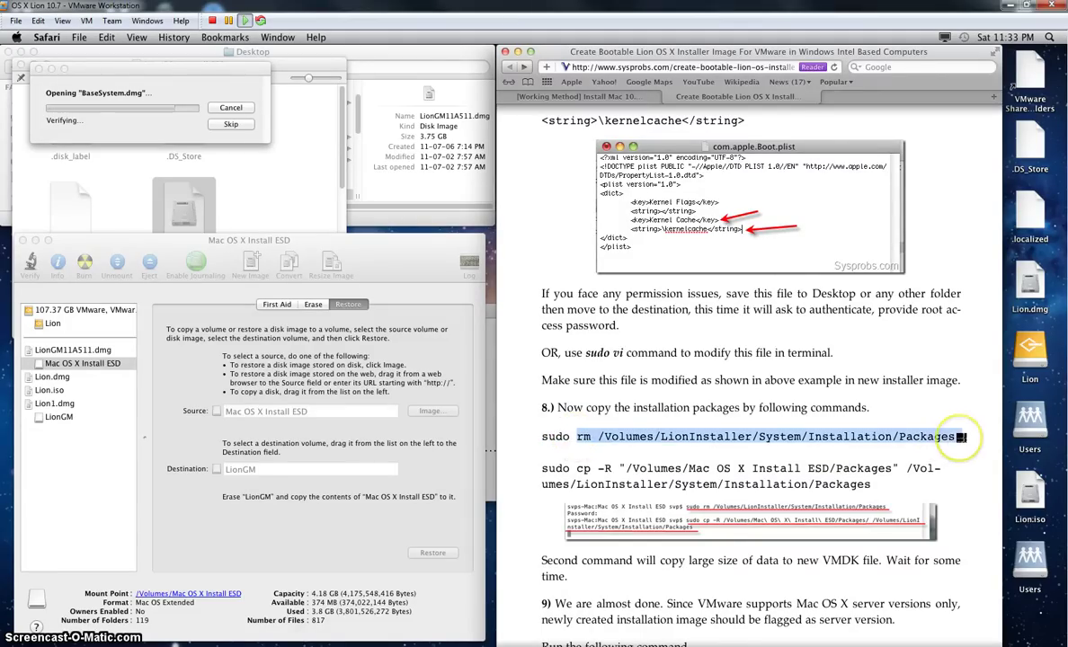
double_click(712, 437)
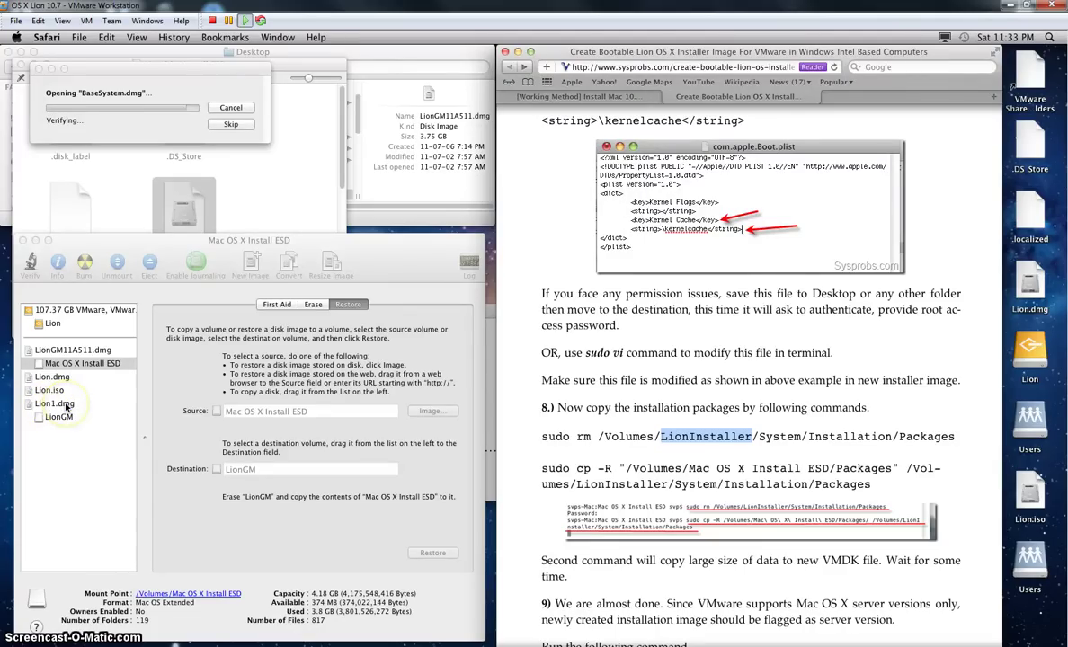
left_click(754, 454)
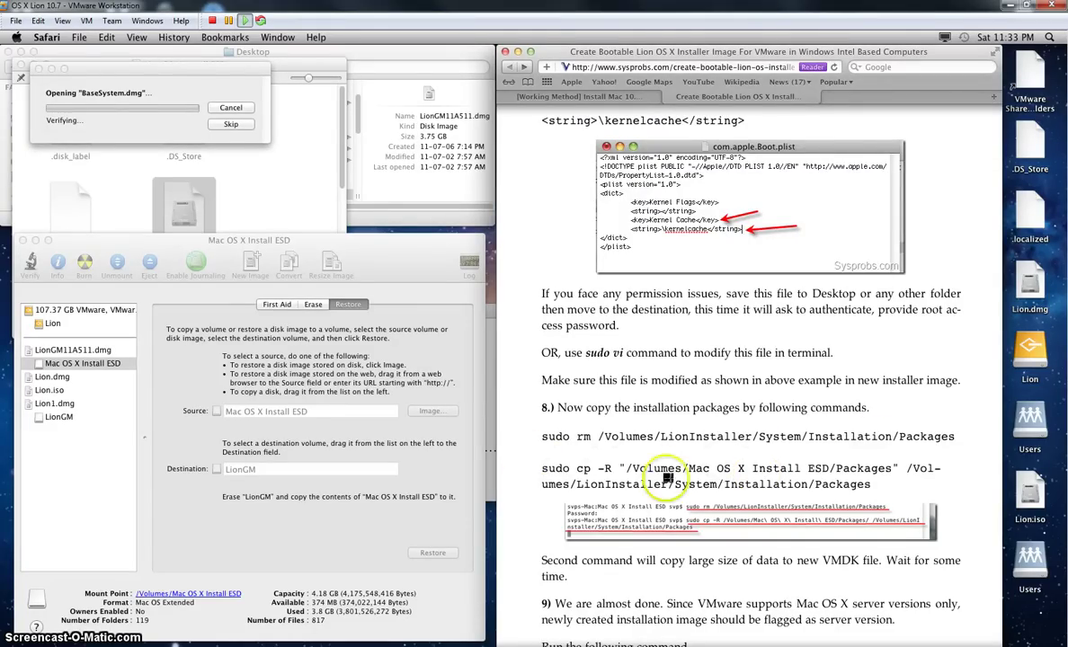
left_click(155, 72)
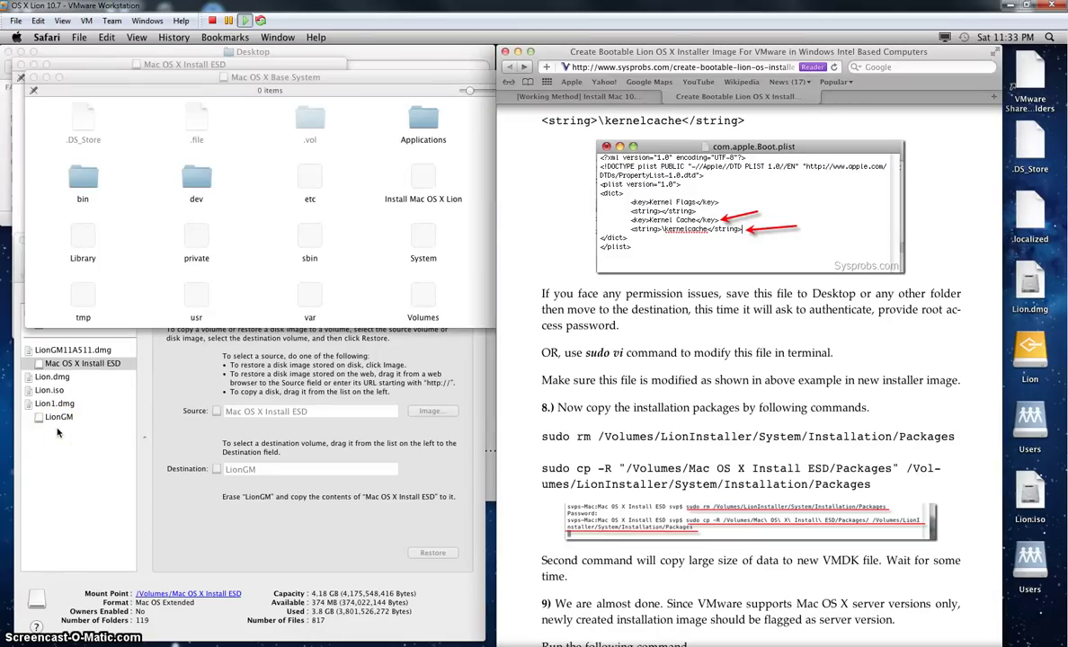
Step: Restore Mac OS X Base System onto LionGM, confirming the erase and entering the admin password
left_click(61, 435)
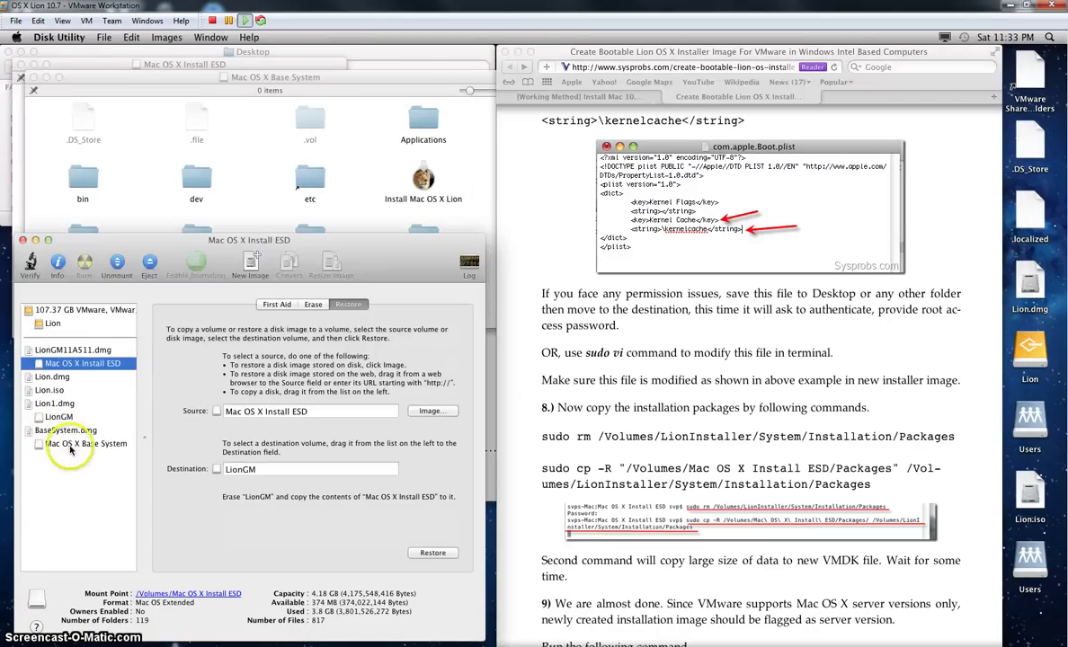
left_click(74, 444)
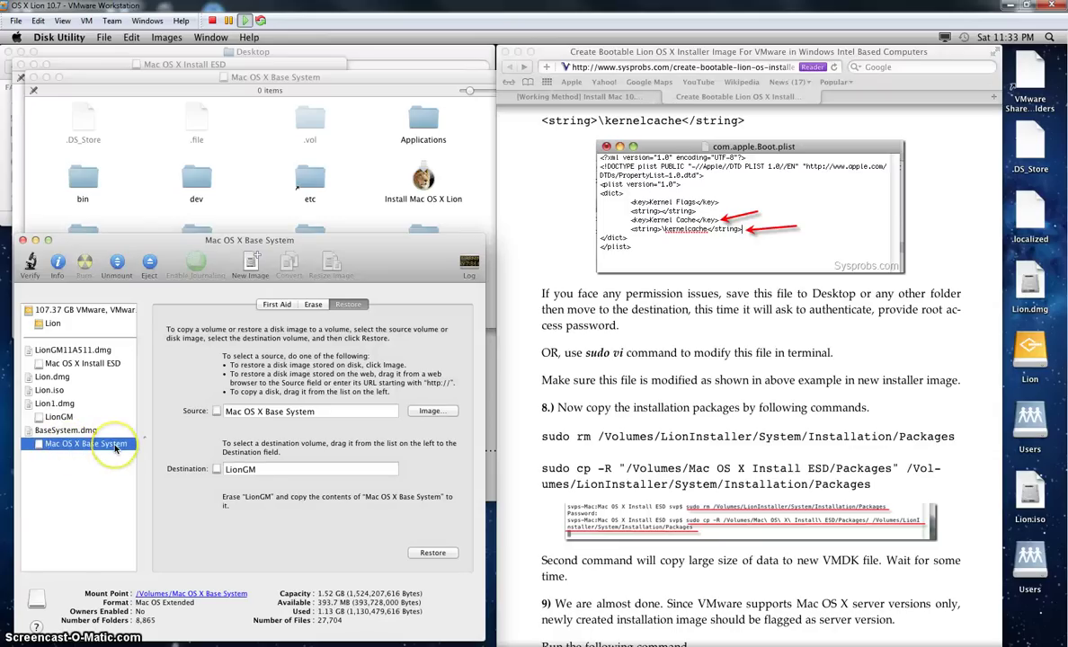
left_click(349, 307)
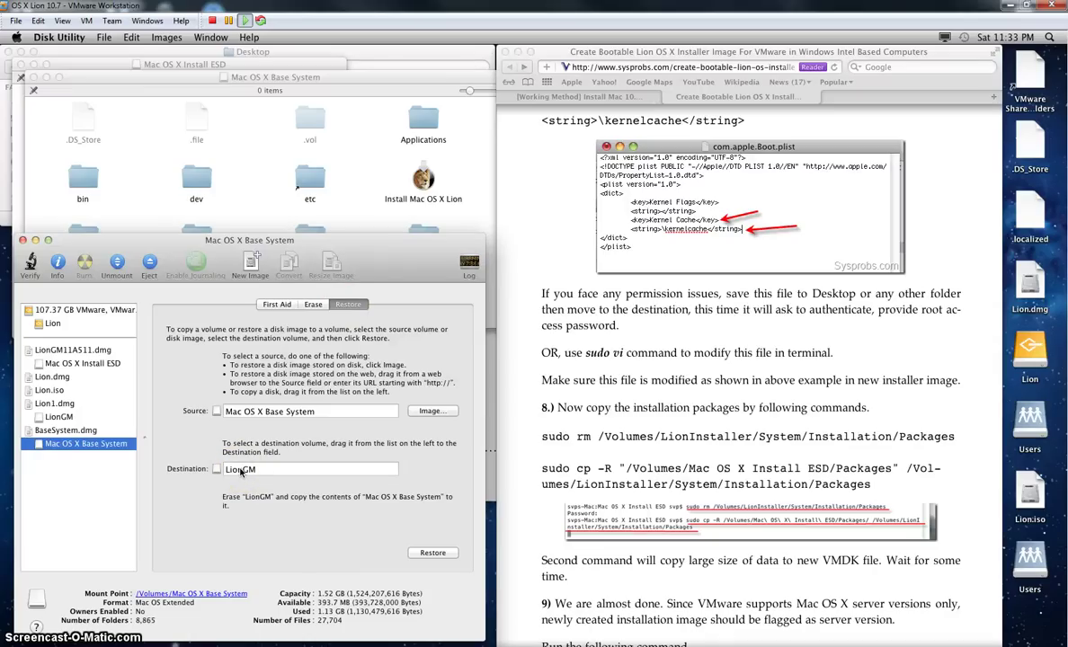
left_click(432, 552)
left_click(343, 373)
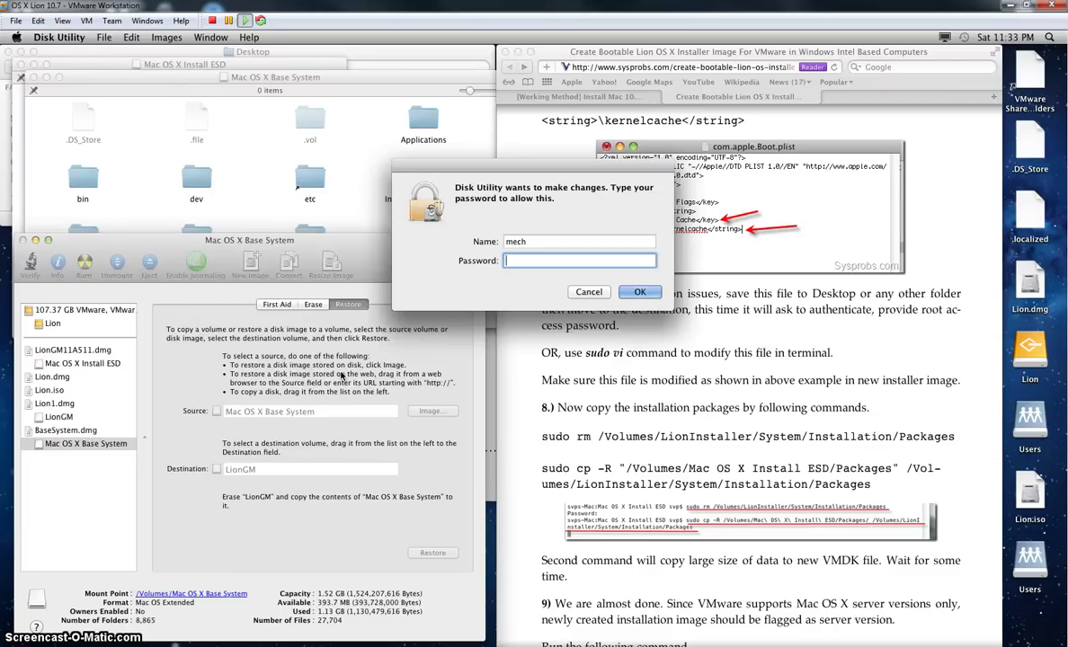
type("••••••••")
key("Return")
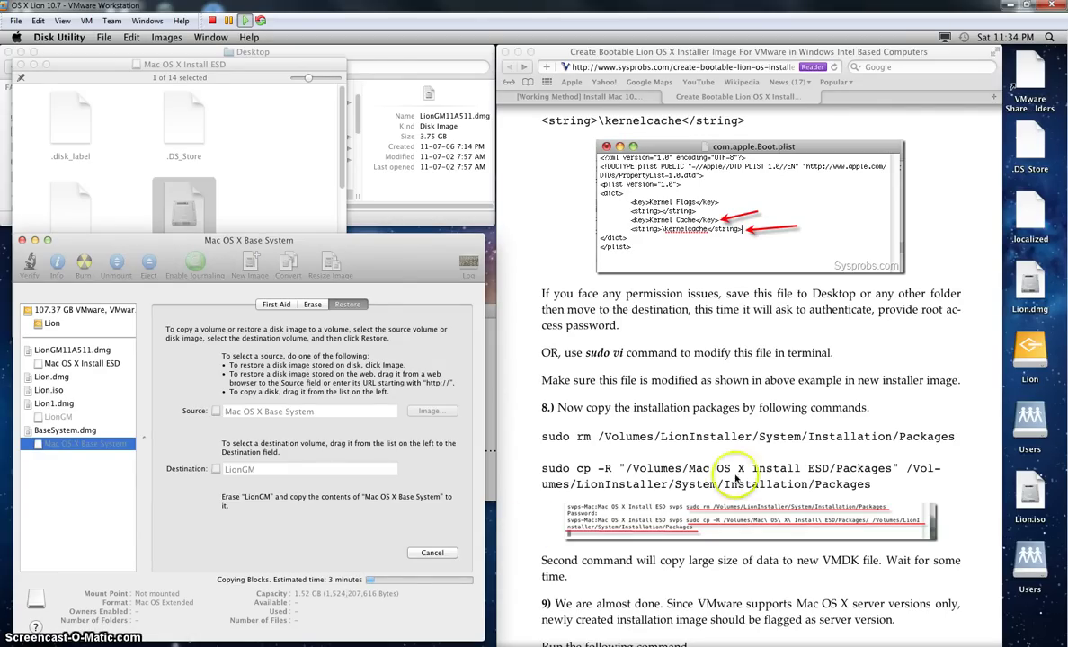
left_click(906, 409)
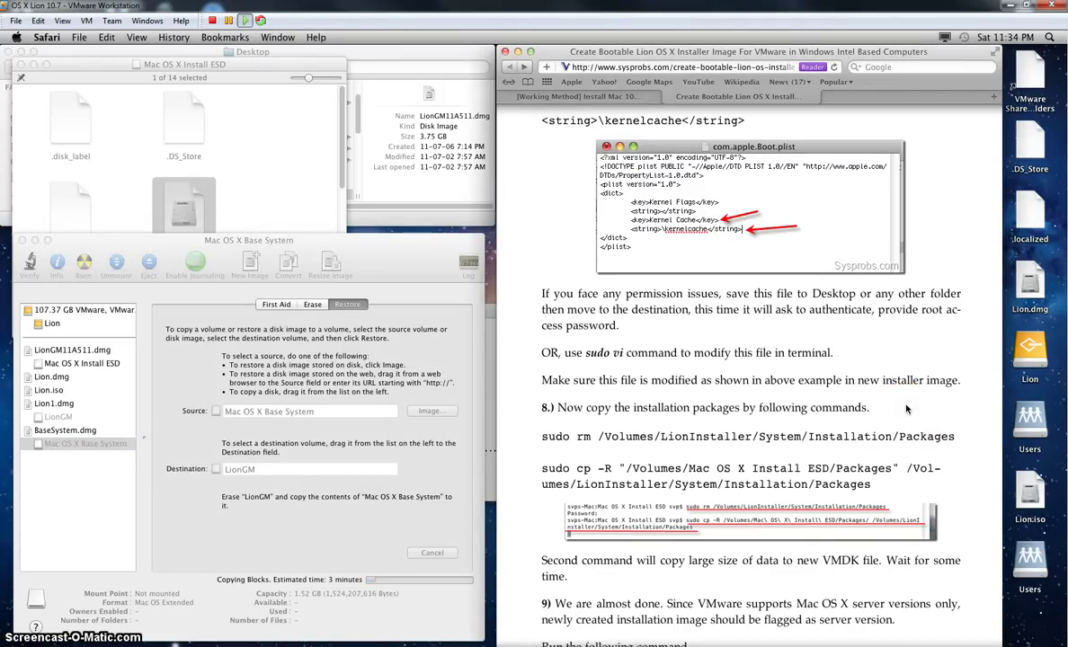
Step: Highlight step 9's cd CoreServices and touch ServerVersion.plist commands, then check the restore progress
scroll(907, 409, "down", 8)
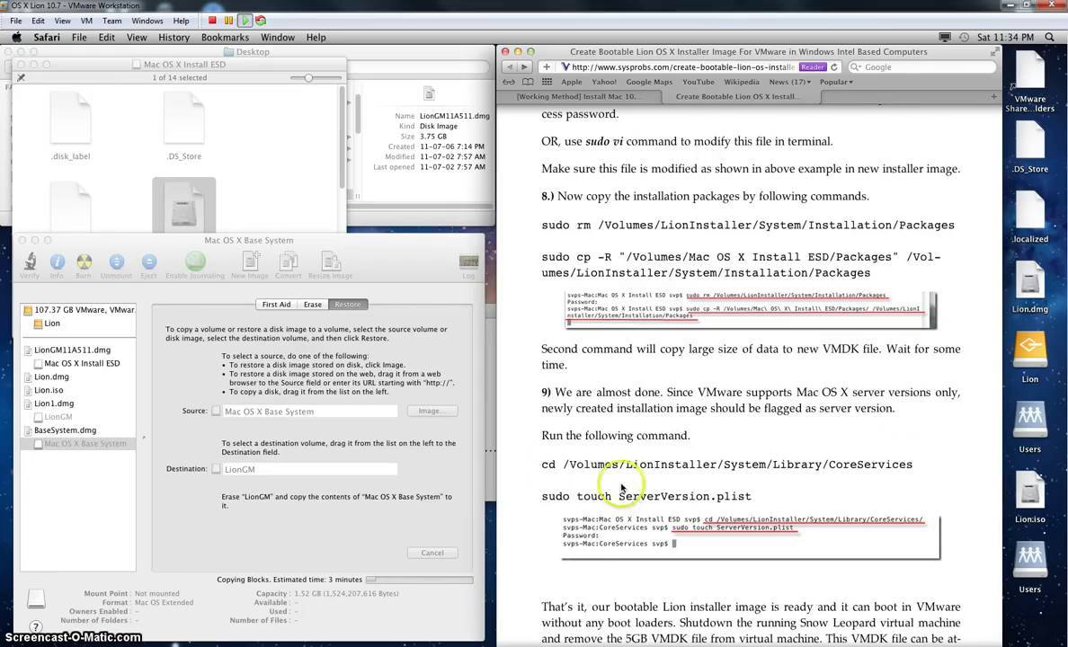
left_click_drag(579, 497, 761, 496)
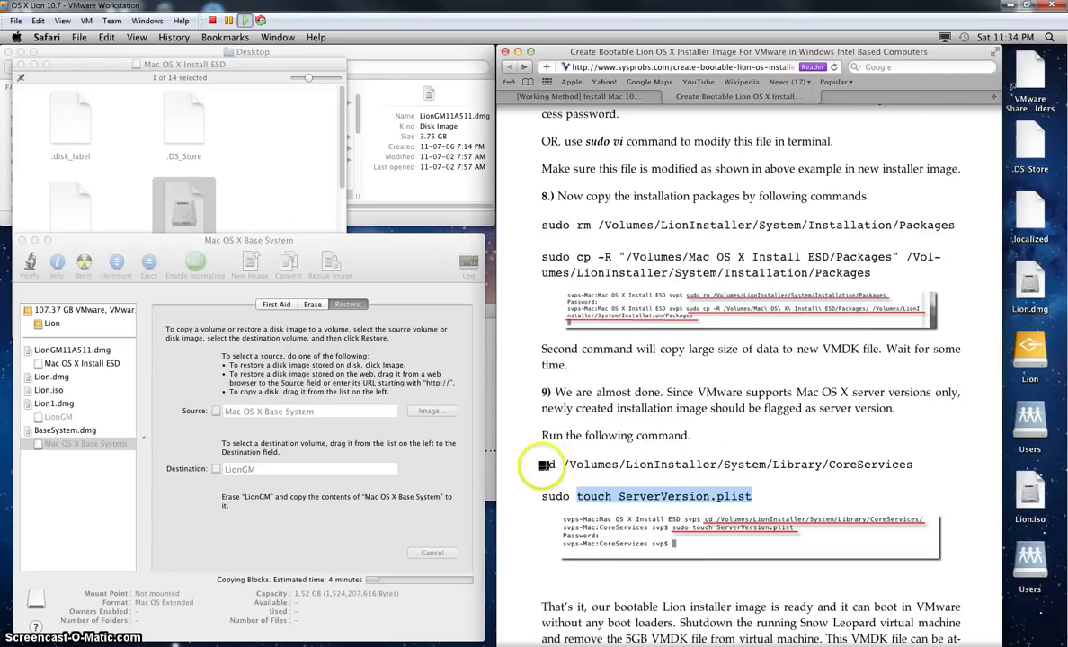
left_click_drag(546, 465, 692, 463)
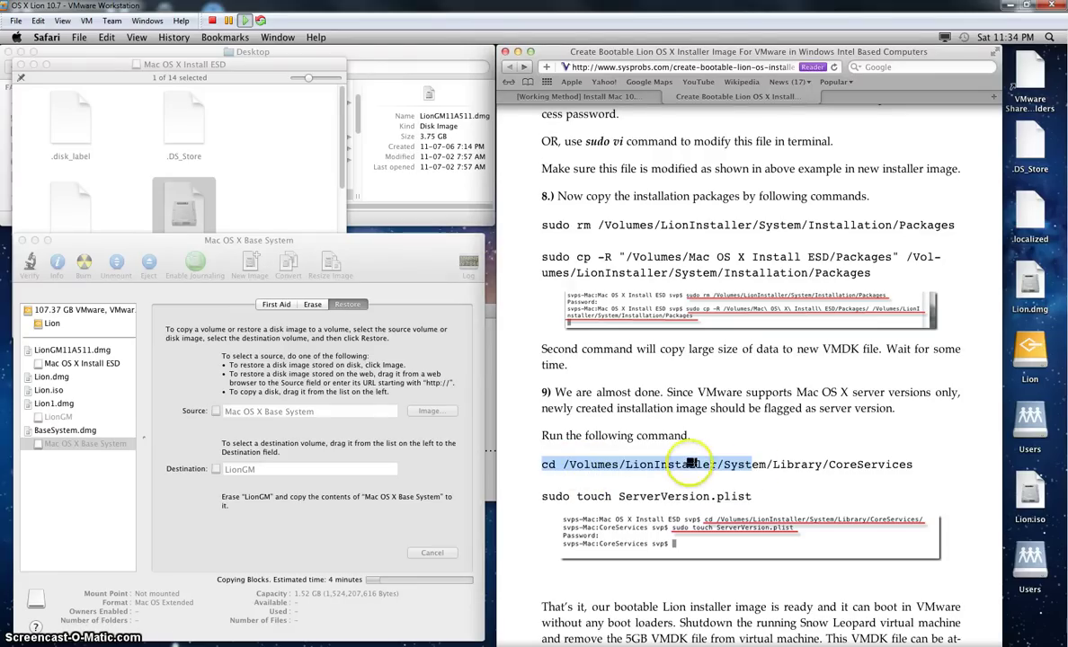
double_click(673, 466)
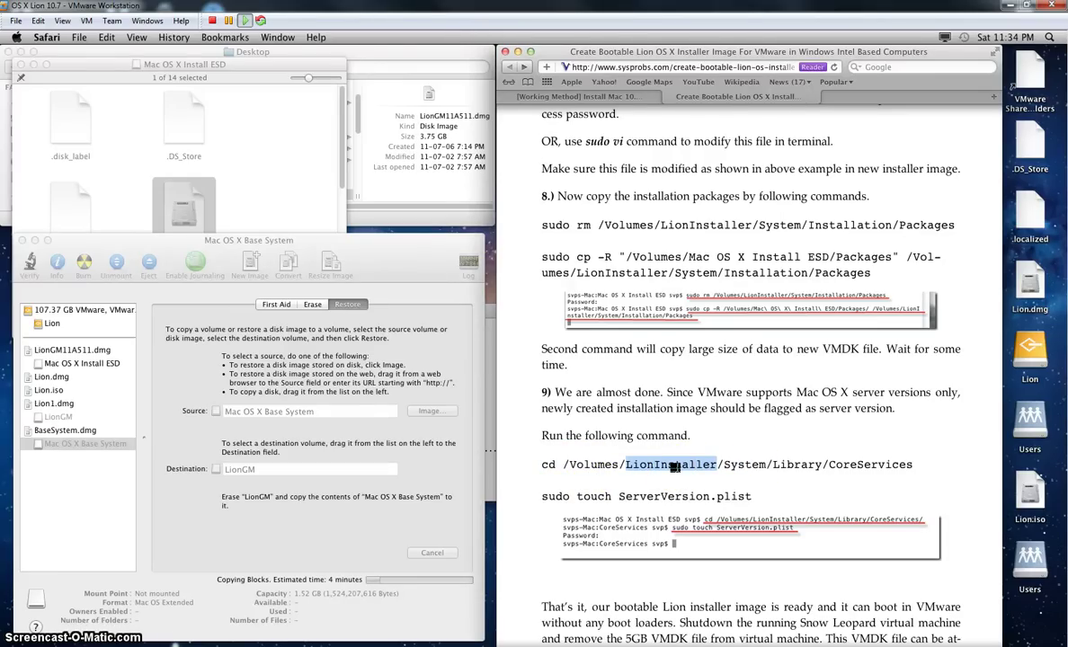
left_click_drag(248, 436, 67, 451)
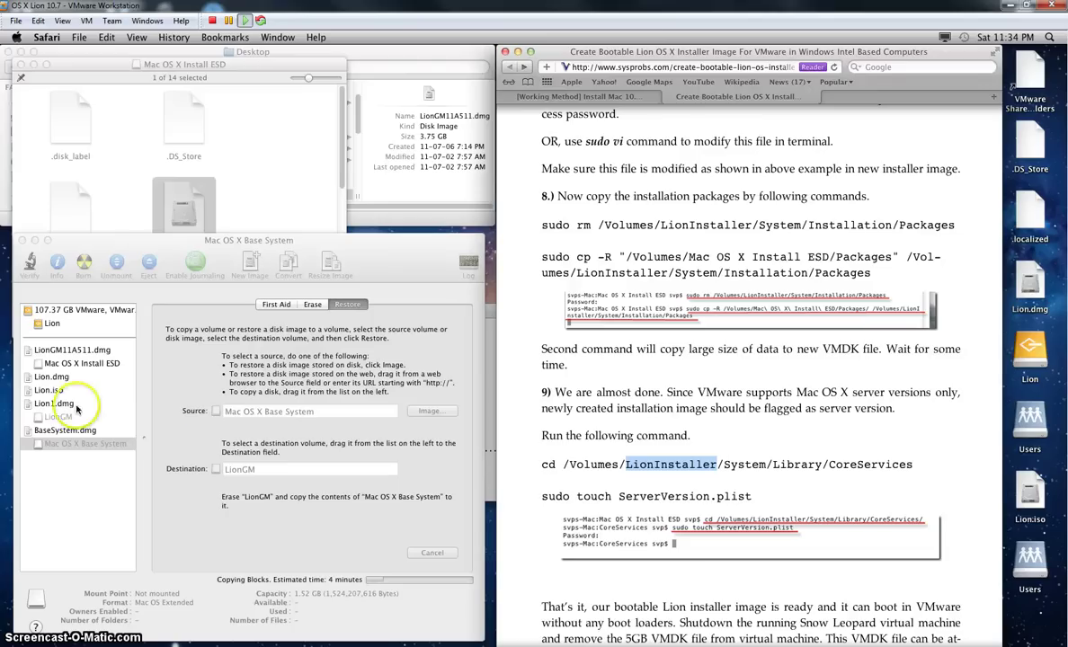
left_click(355, 544)
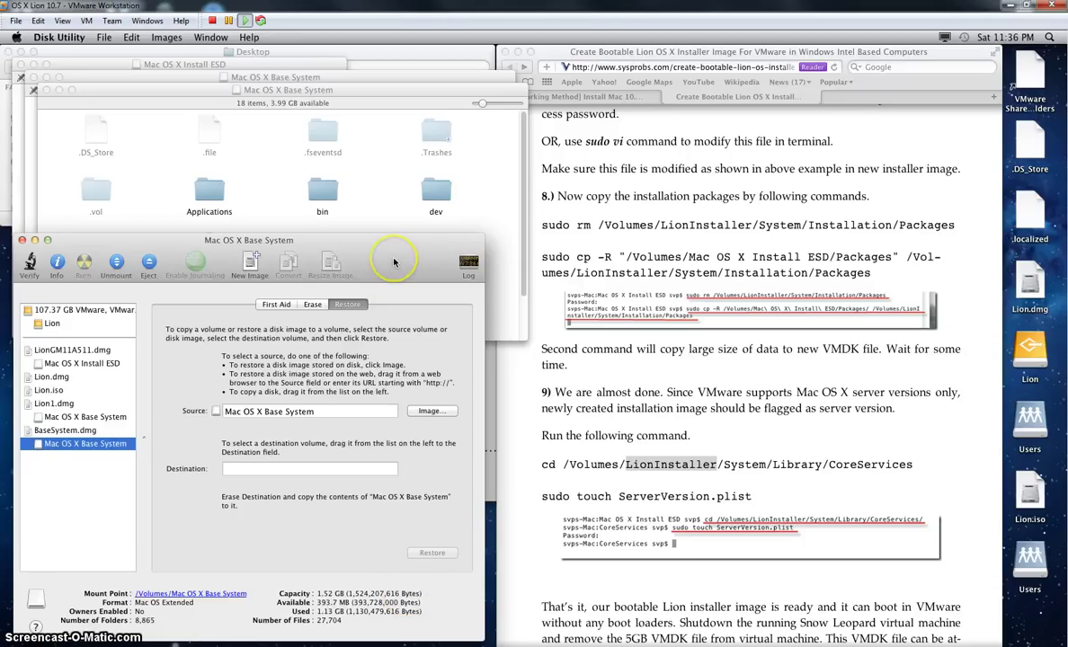
Step: Quit Disk Utility and place the restored Base System window top-right, enlarged to show var and Volumes
left_click_drag(395, 265, 416, 253)
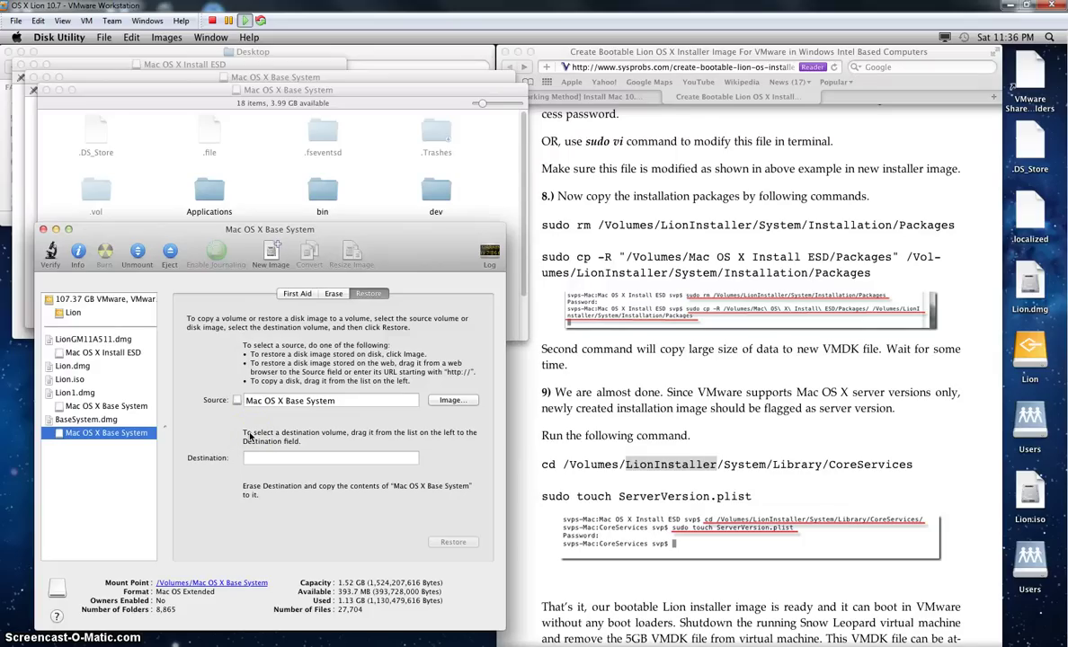
key("super+q")
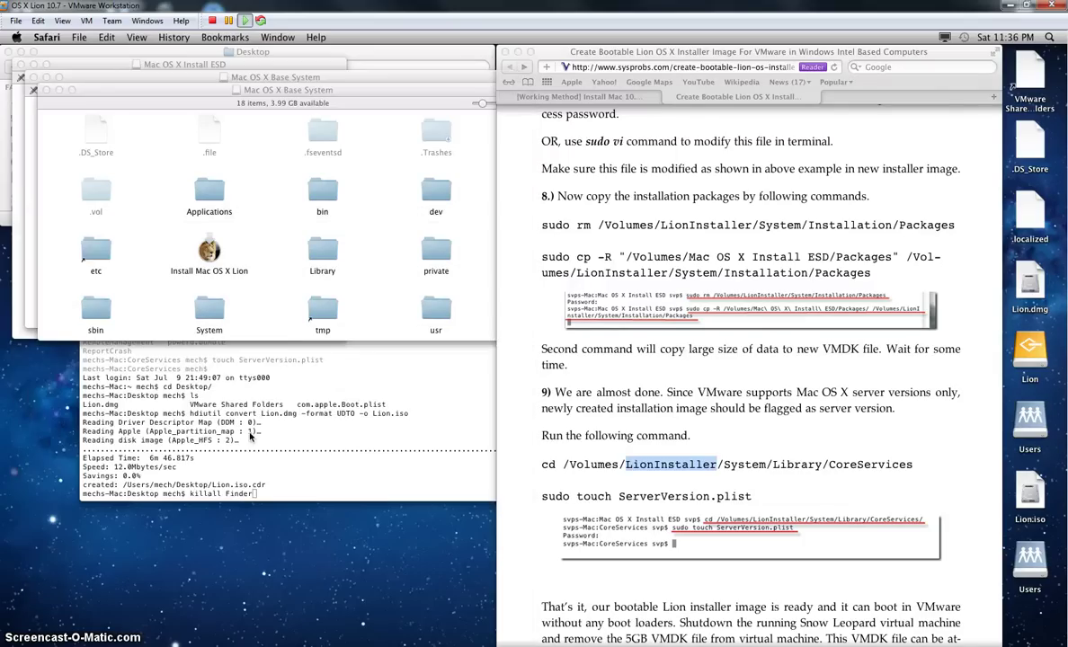
left_click(286, 94)
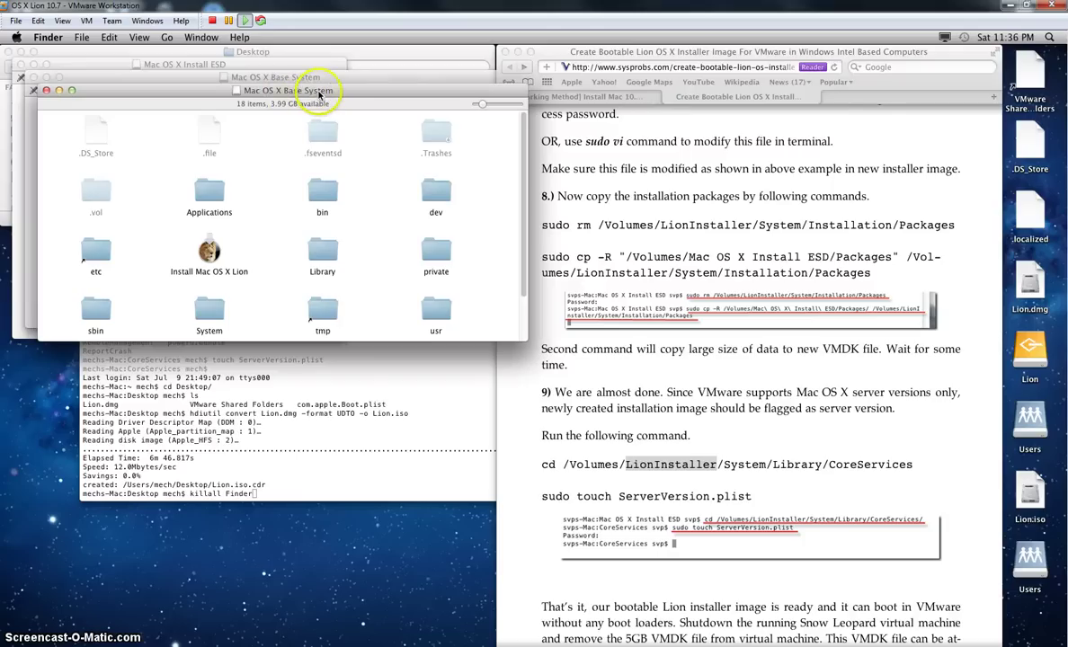
left_click_drag(319, 93, 793, 49)
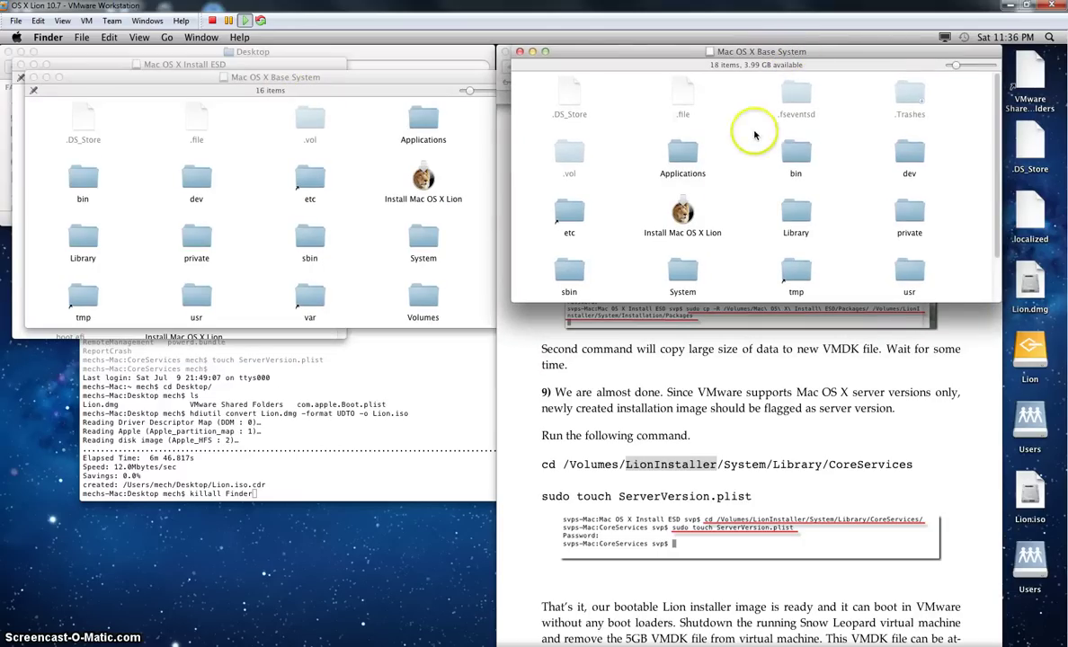
left_click_drag(999, 304, 983, 495)
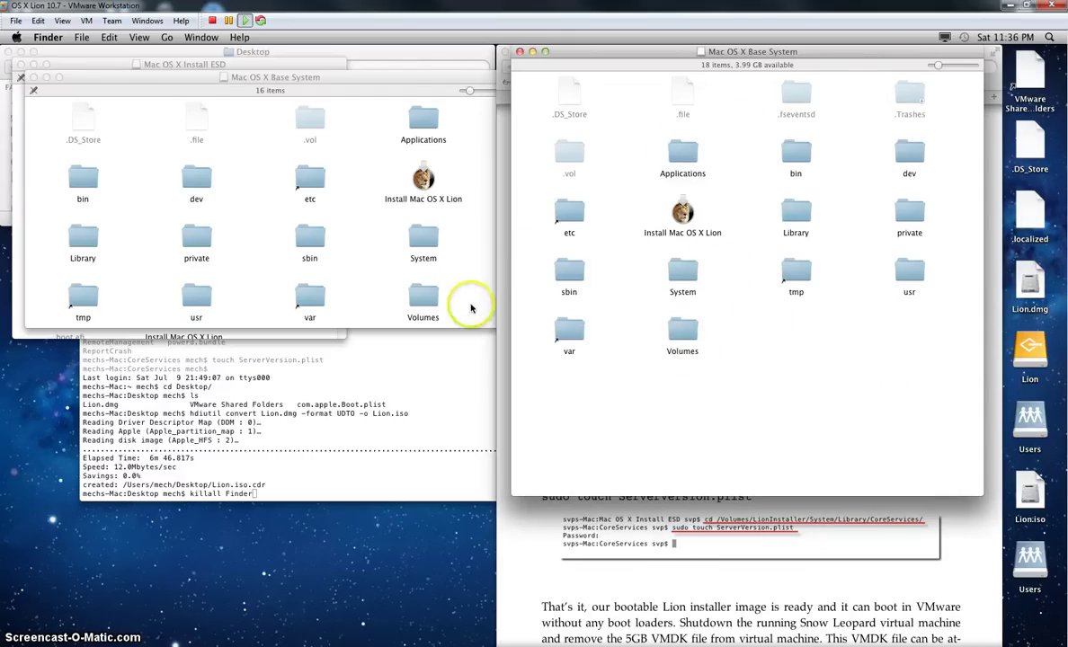
Step: Move the other Base System window to the top-left and enlarge it to show all folders
left_click(426, 82)
left_click_drag(426, 82, 403, 59)
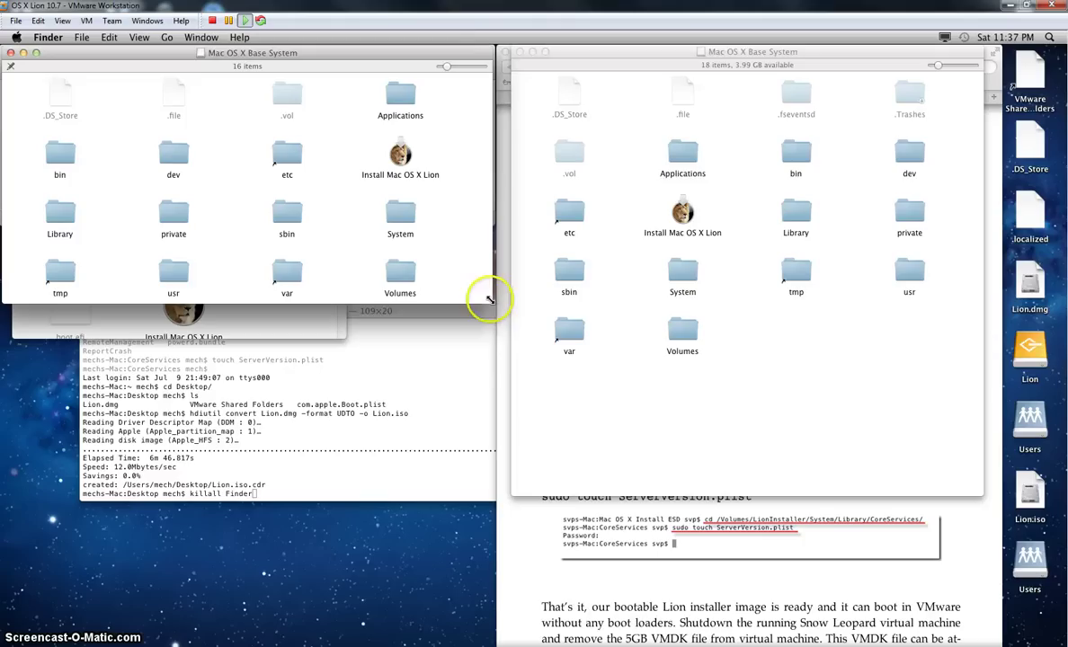
left_click_drag(481, 429, 481, 497)
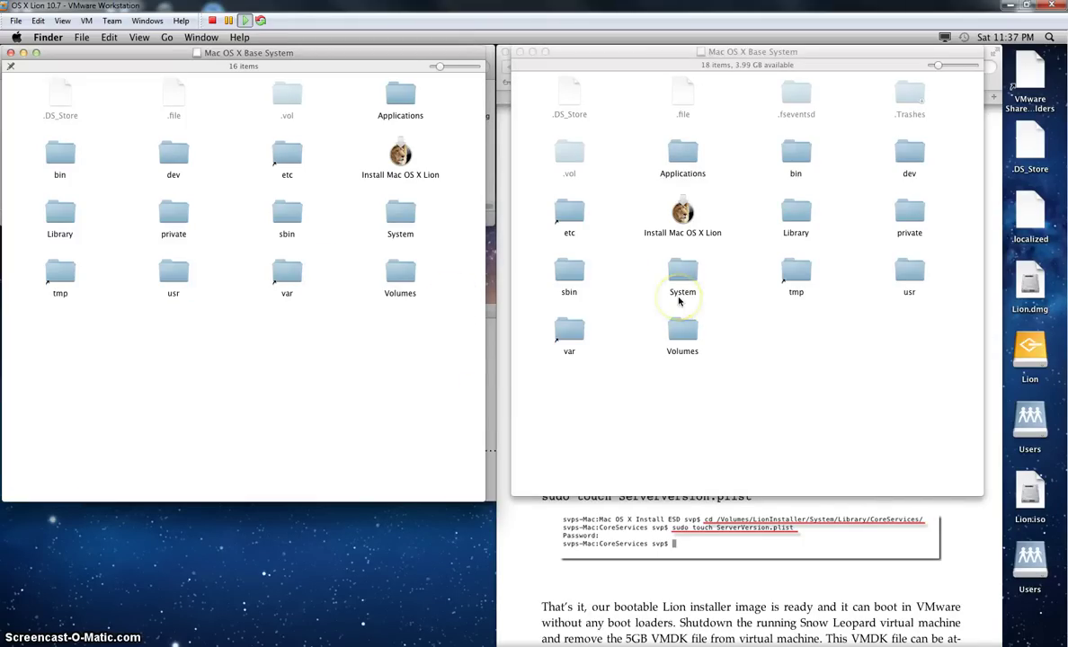
left_click_drag(661, 289, 384, 253)
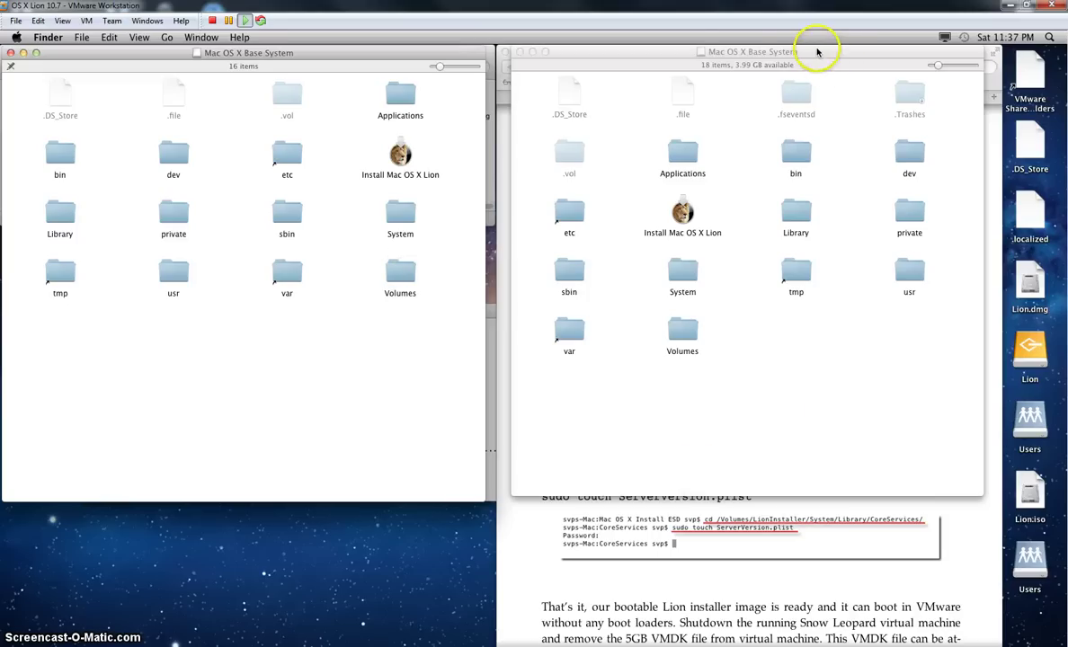
Step: Select kernelcache in the Install ESD window and copy it into the Mac OS X Base System volume
left_click(961, 519)
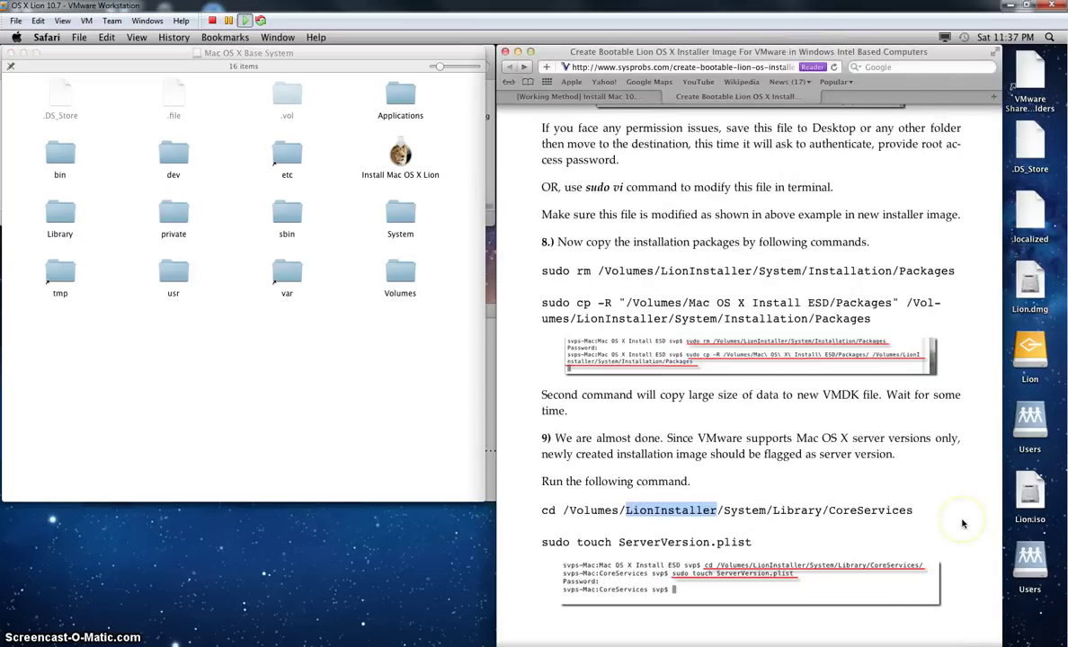
scroll(961, 524, "up", 15)
scroll(962, 524, "down", 1)
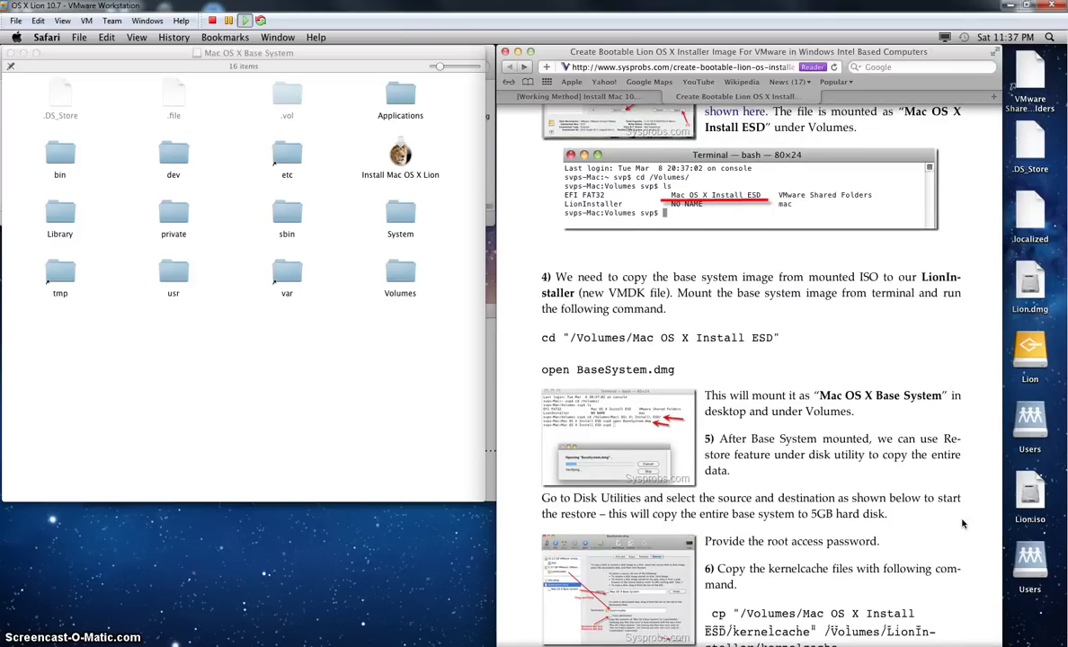
left_click_drag(353, 55, 283, 430)
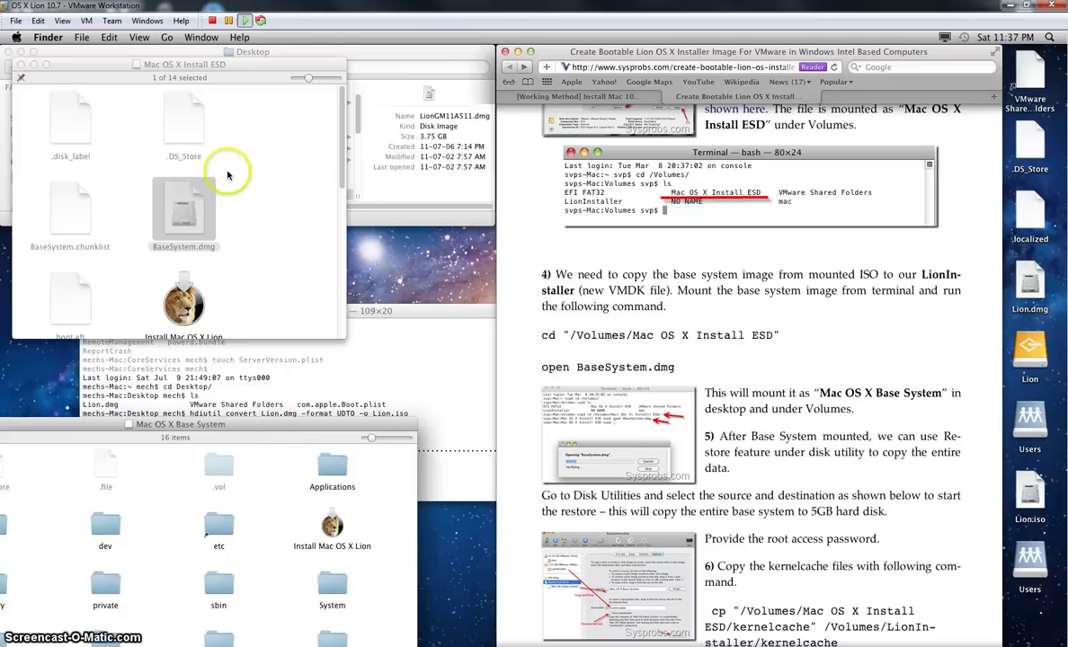
left_click(246, 172)
scroll(261, 258, "down", 5)
scroll(260, 258, "down", 3)
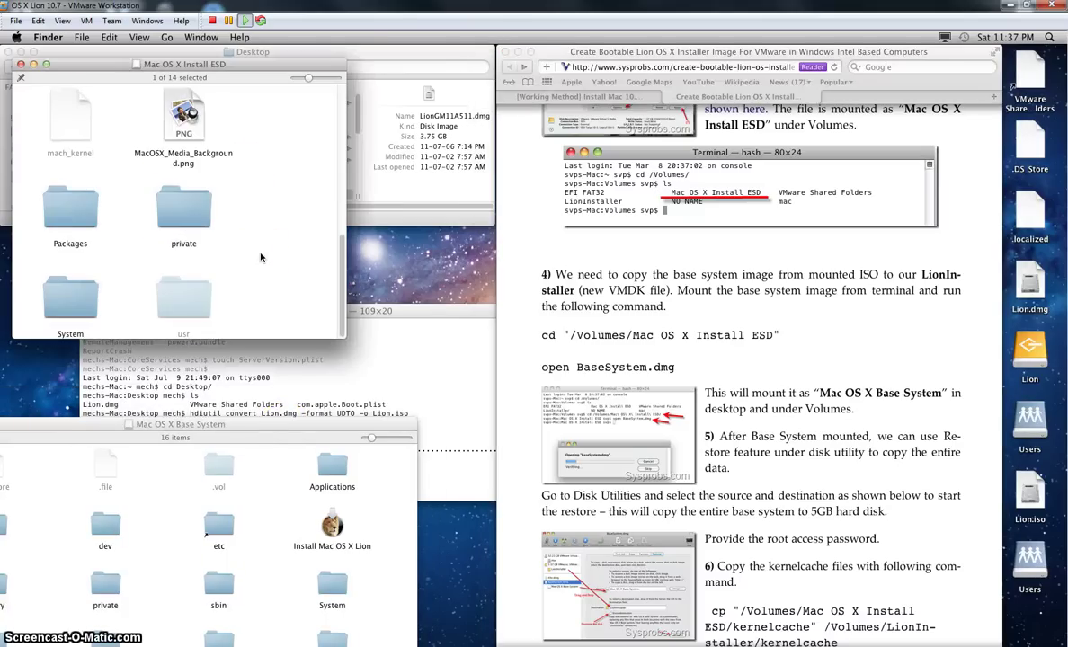
scroll(261, 258, "up", 8)
scroll(261, 259, "down", 8)
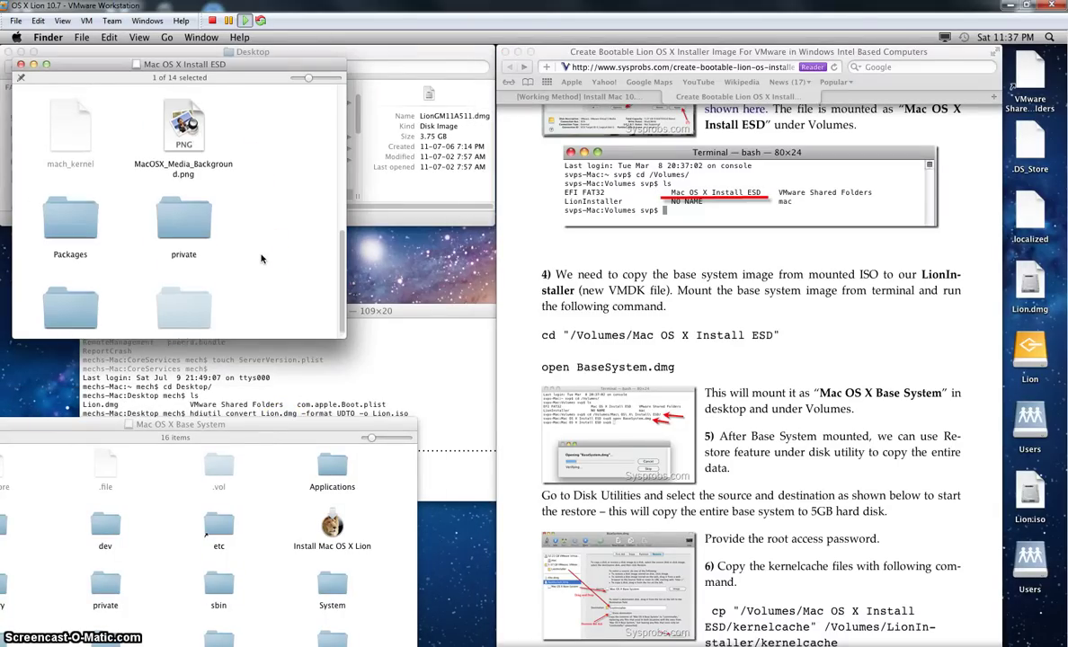
left_click(255, 225)
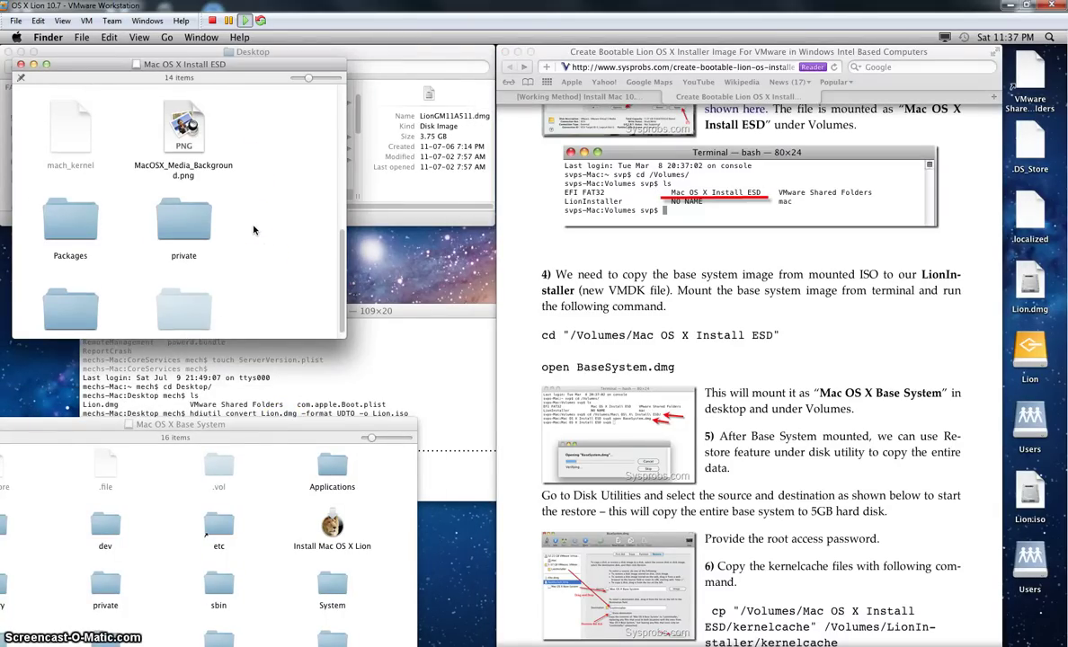
key("k")
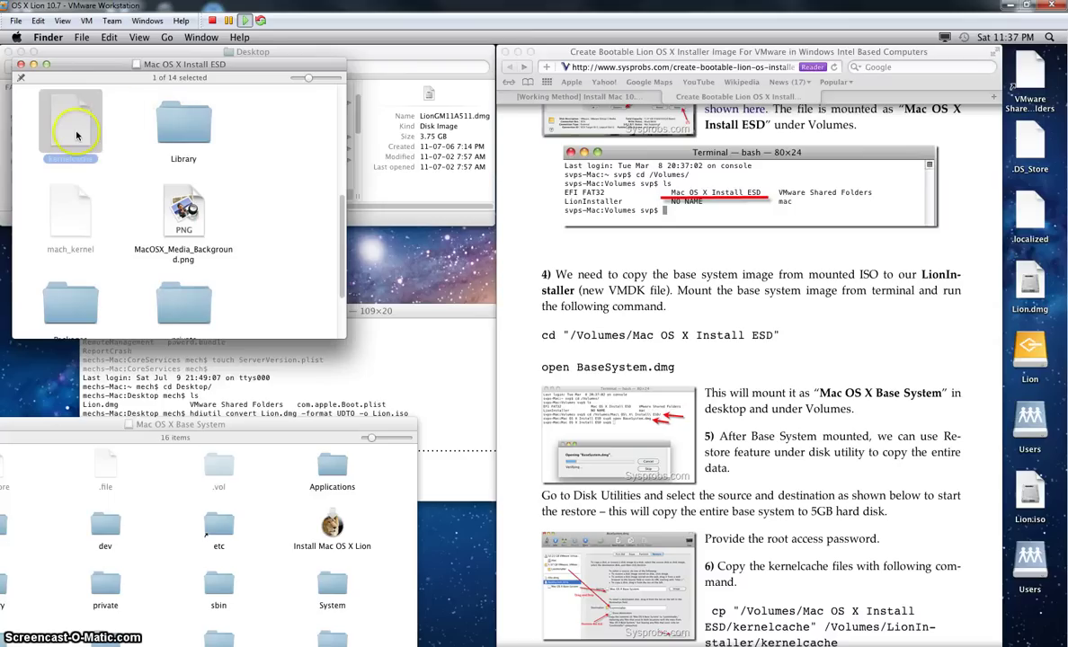
key("super+grave")
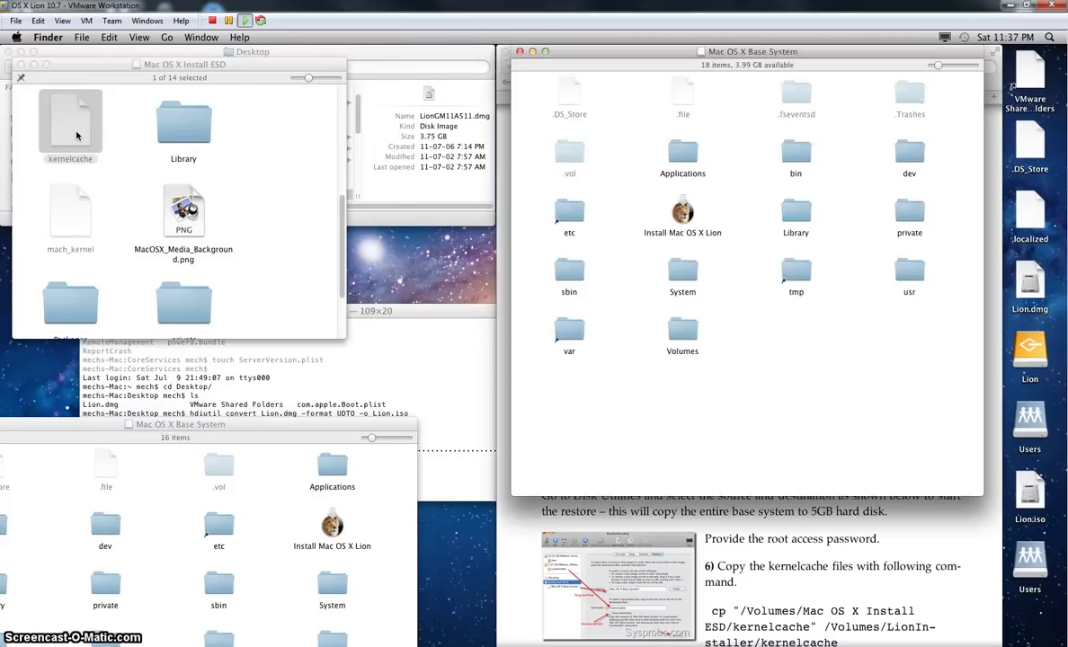
left_click_drag(859, 318, 787, 321)
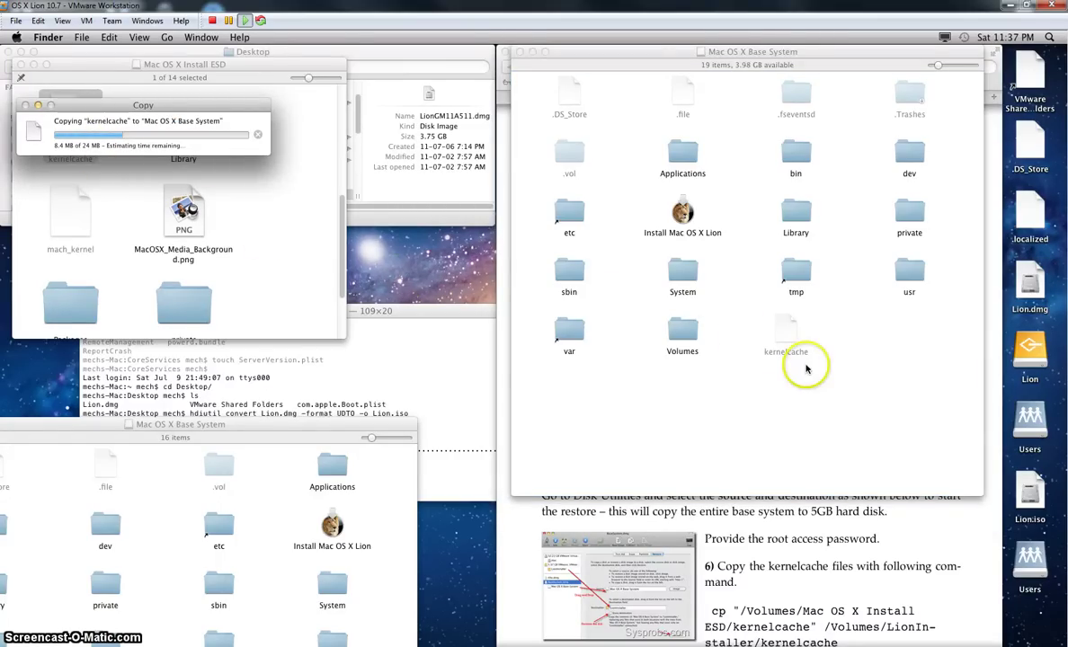
Step: Shift the Base System window left and check the copied kernelcache against the guide's copy command
left_click_drag(807, 55, 461, 170)
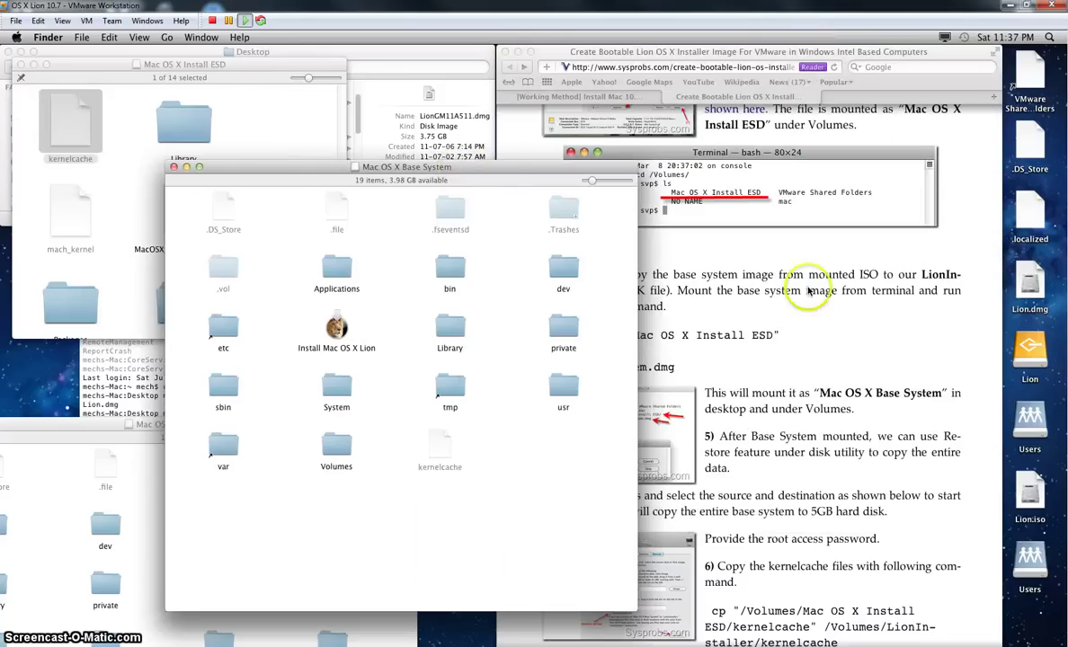
left_click_drag(544, 167, 469, 167)
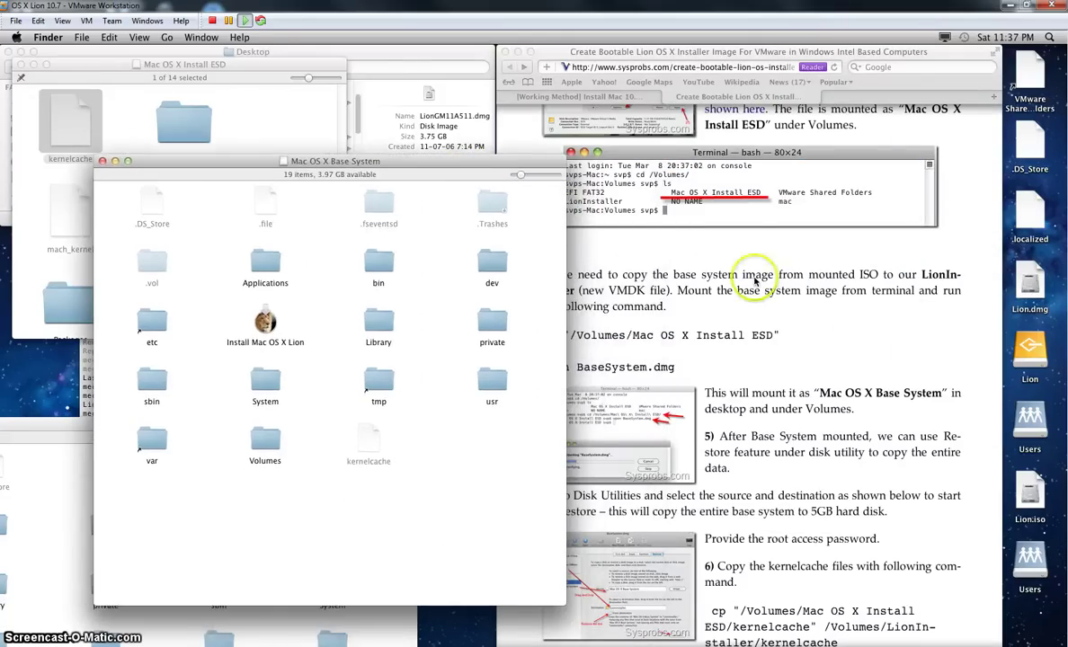
left_click(910, 308)
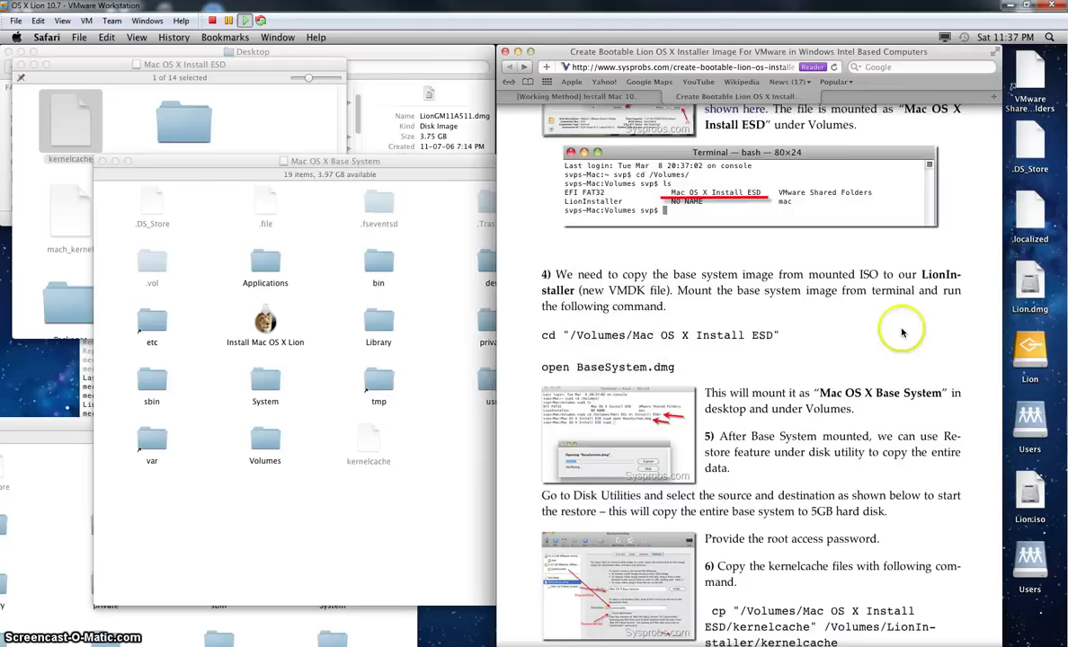
scroll(898, 333, "up", 5)
scroll(908, 377, "down", 5)
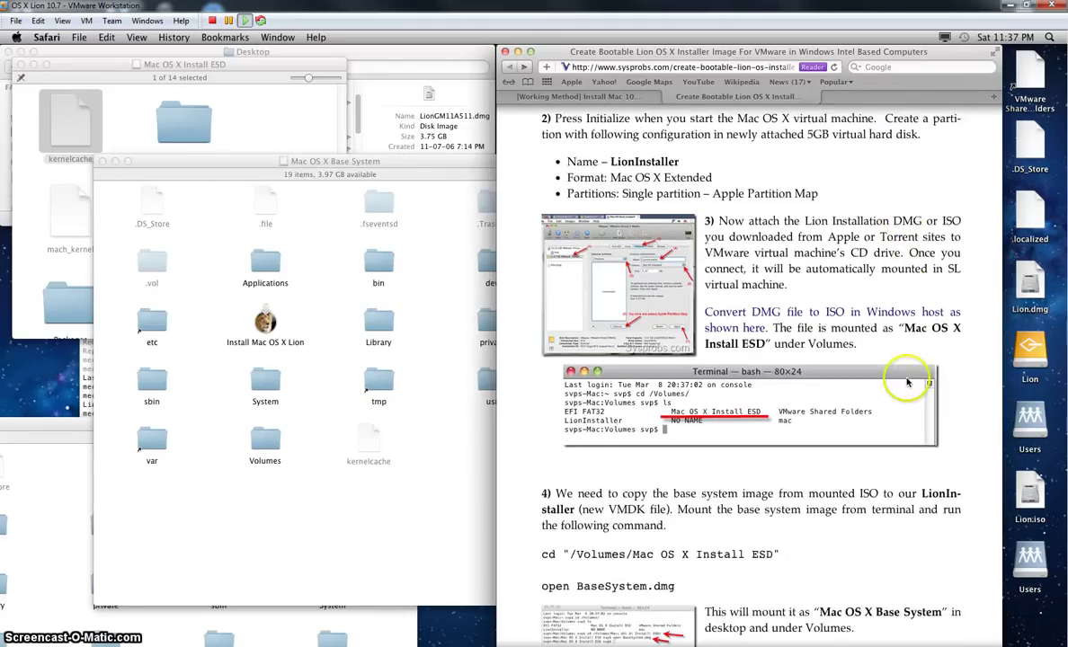
scroll(908, 380, "down", 2)
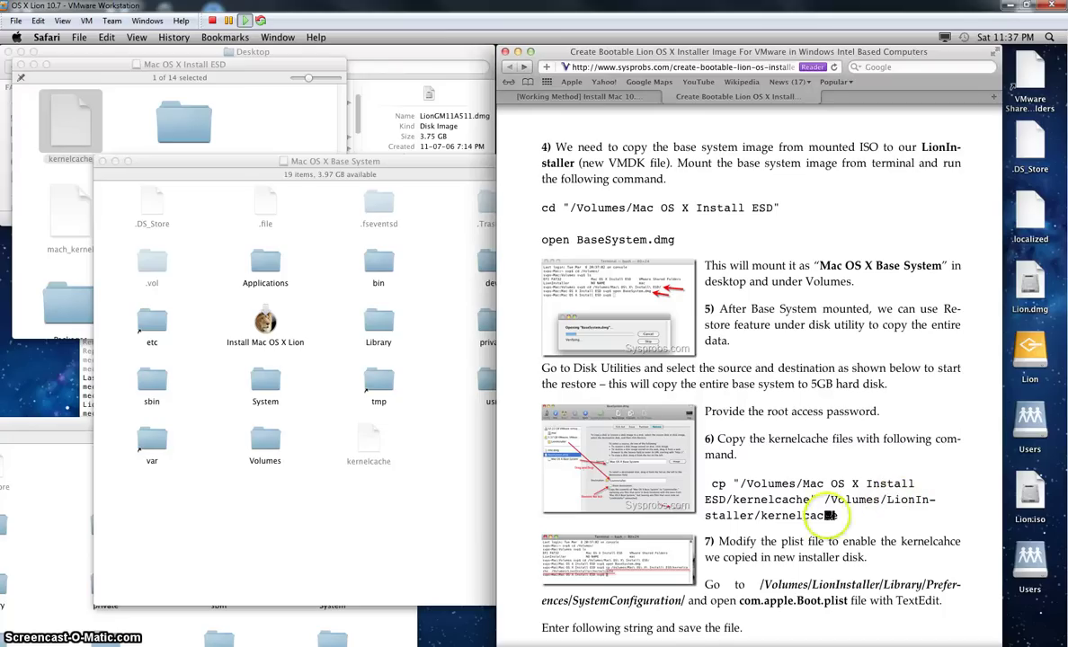
left_click_drag(887, 500, 758, 517)
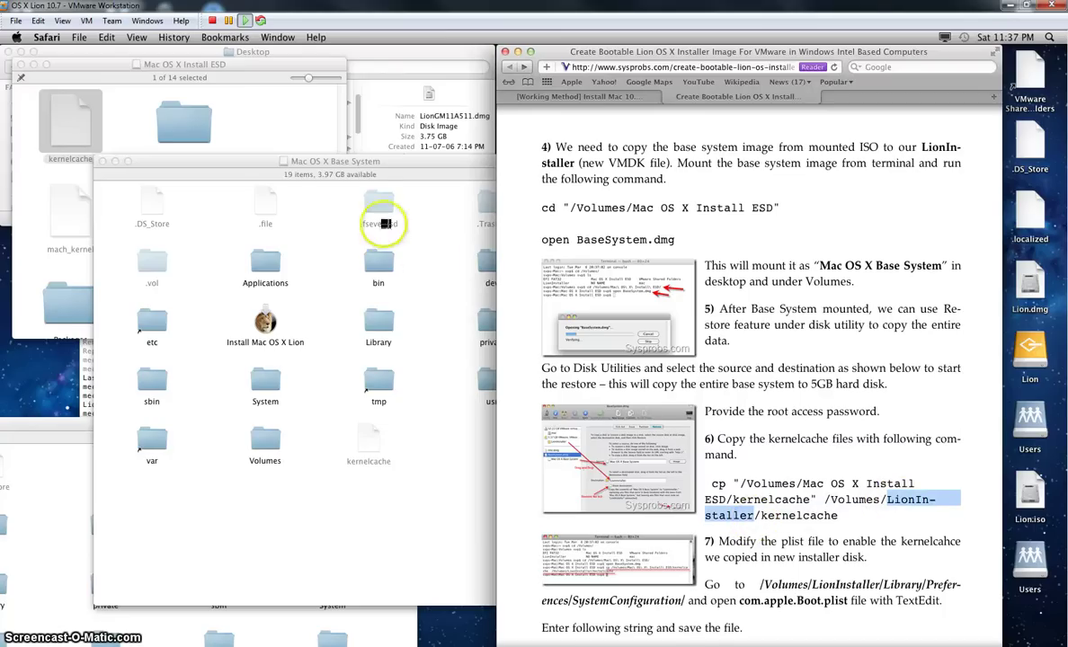
left_click(333, 161)
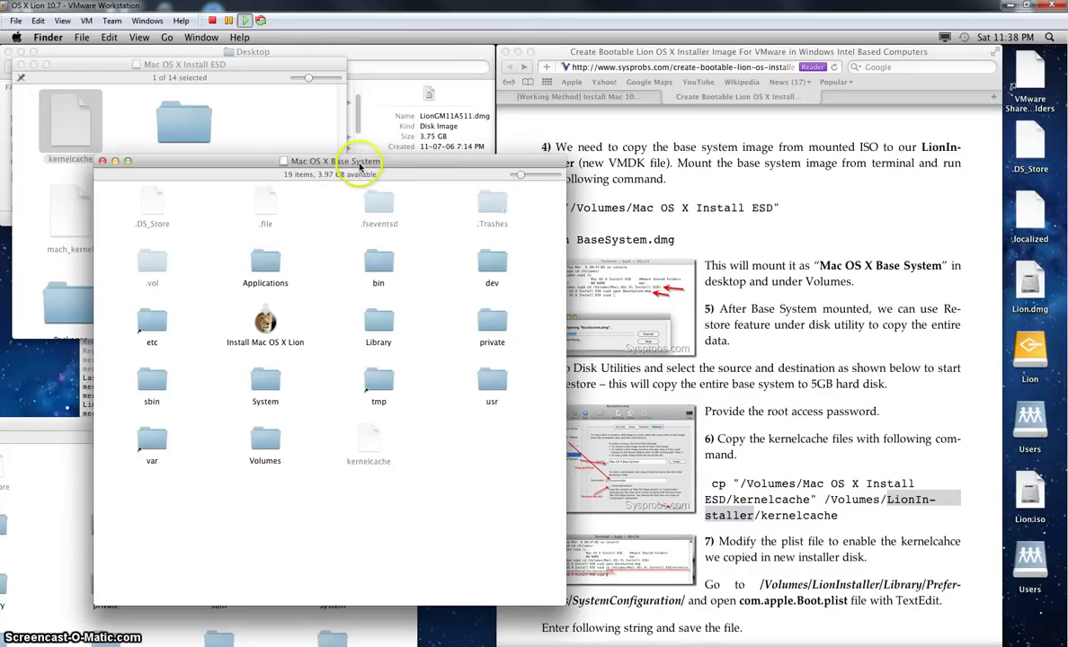
left_click(370, 441)
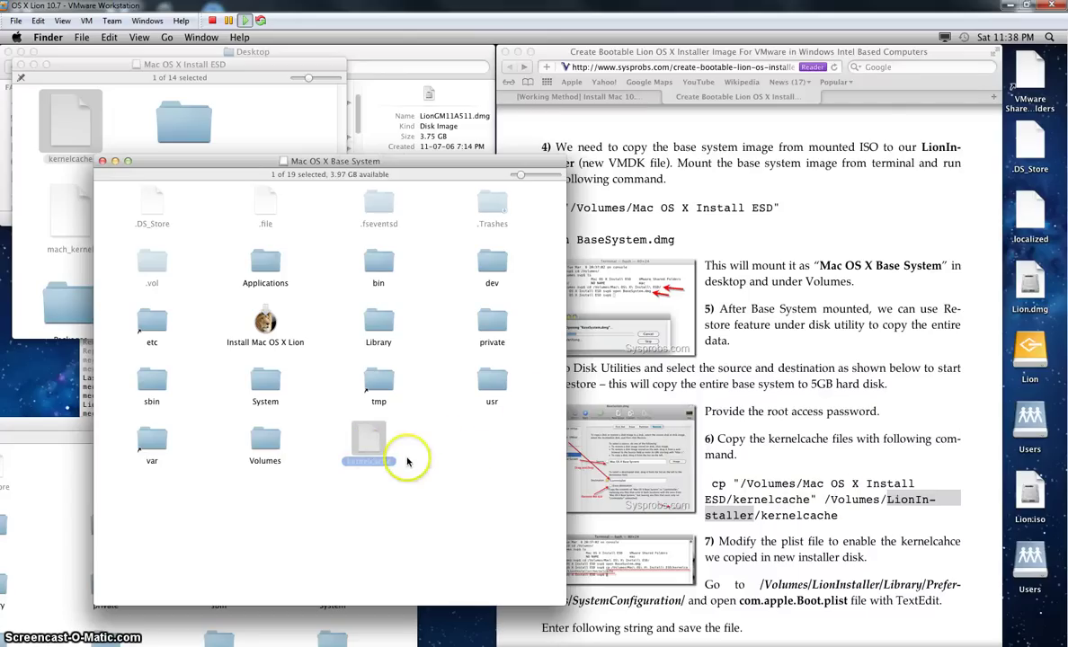
left_click_drag(406, 461, 890, 496)
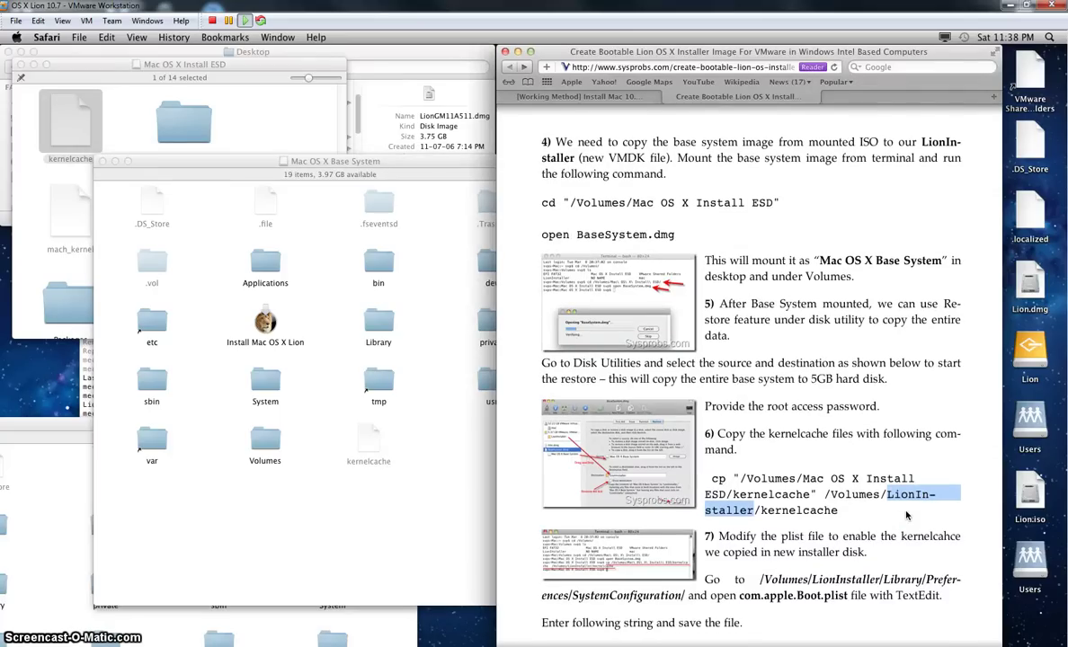
scroll(906, 515, "down", 2)
scroll(906, 515, "down", 2)
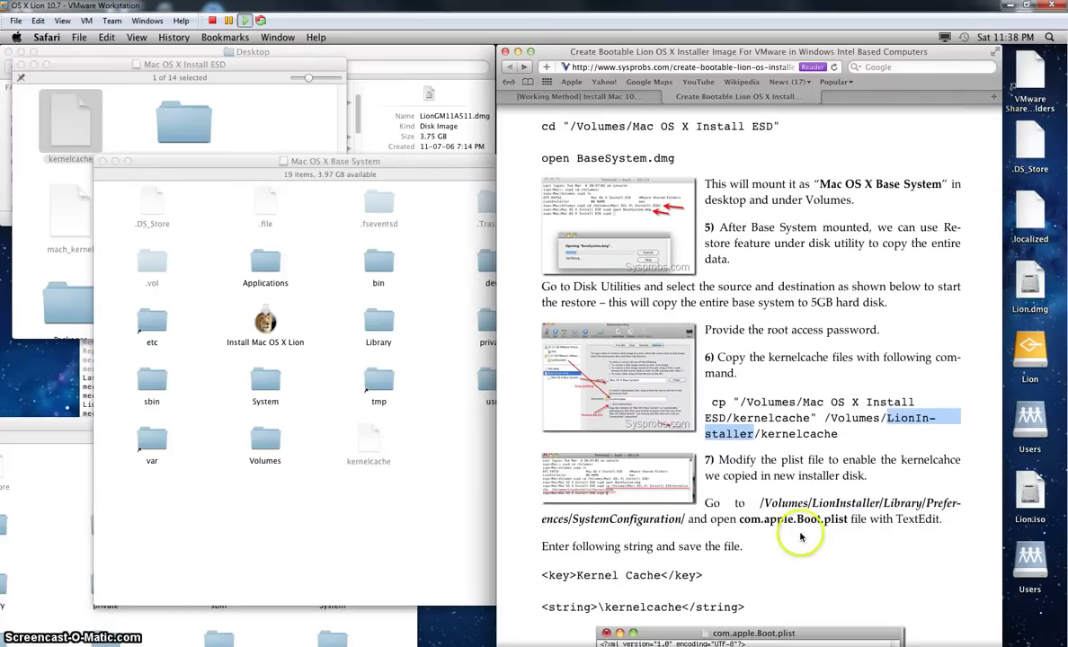
left_click(814, 521)
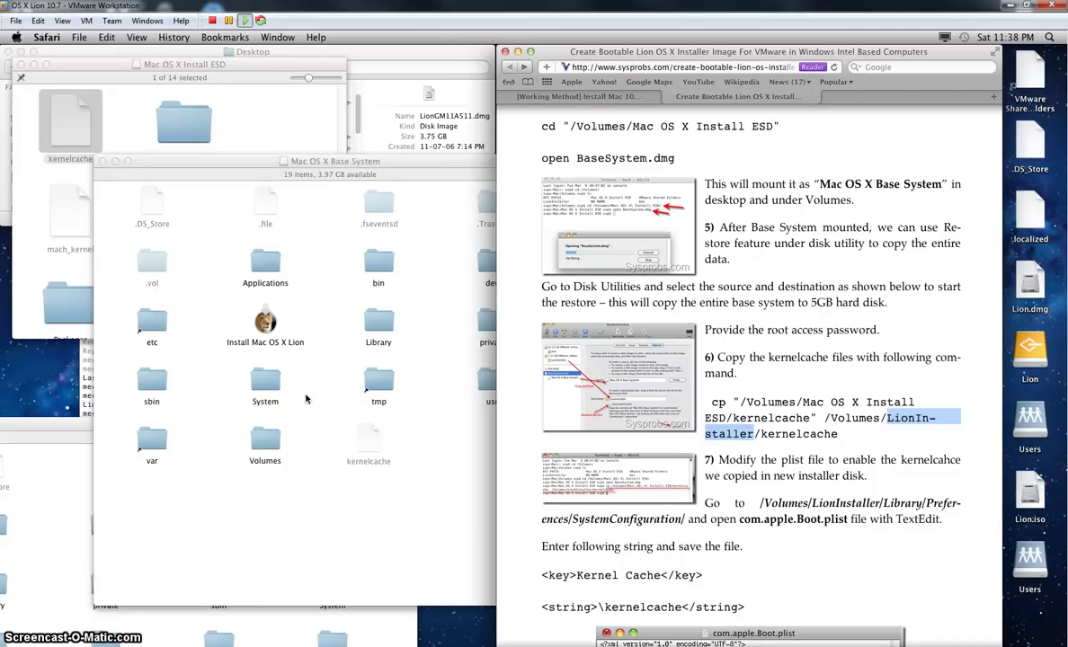
Step: Open com.apple.Boot.plist from the Base System's Library/Preferences/SystemConfiguration folder
double_click(379, 321)
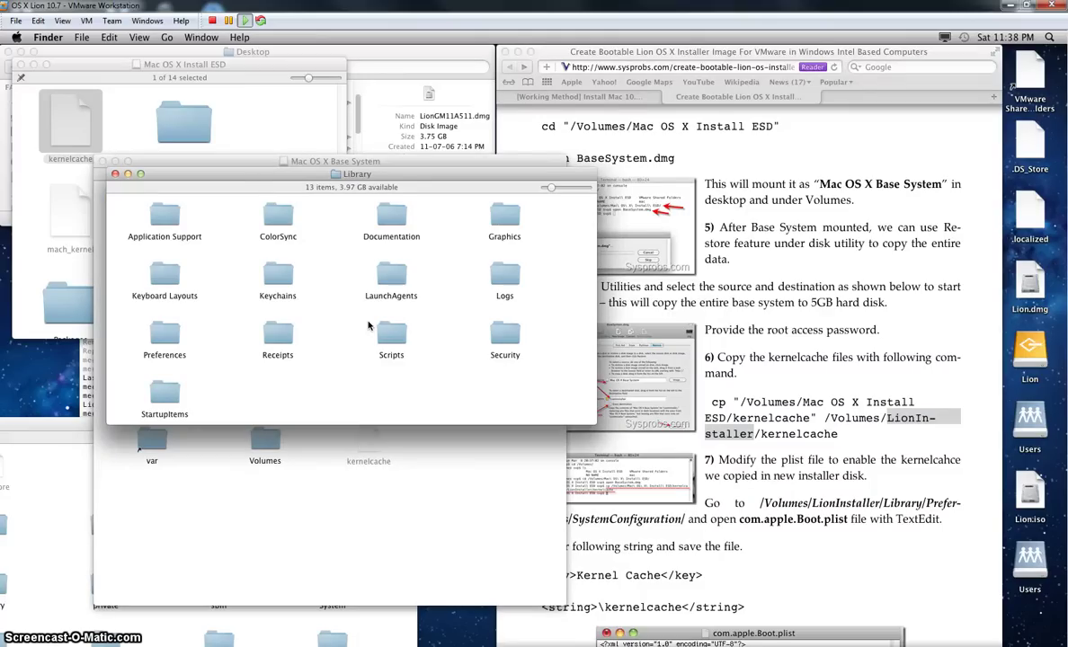
left_click(163, 333)
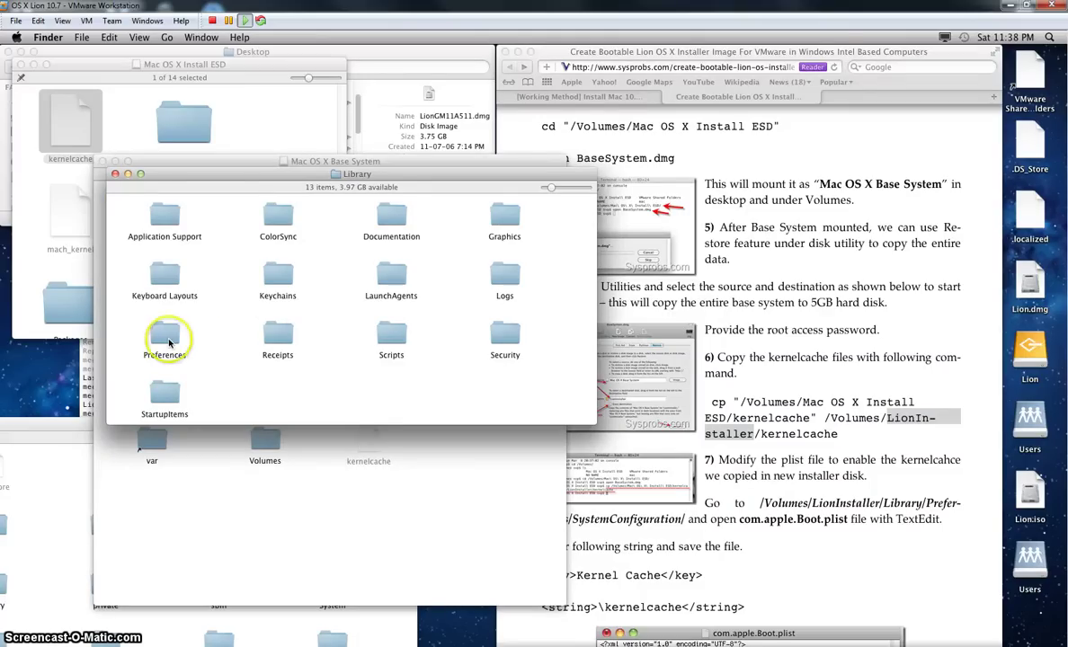
double_click(163, 333)
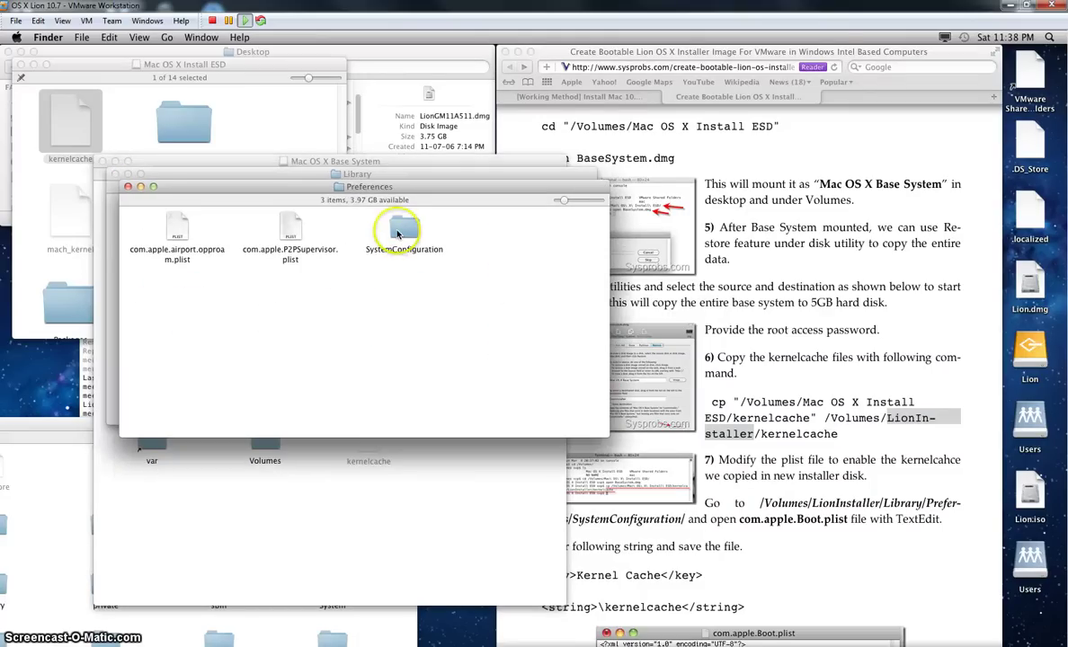
double_click(398, 235)
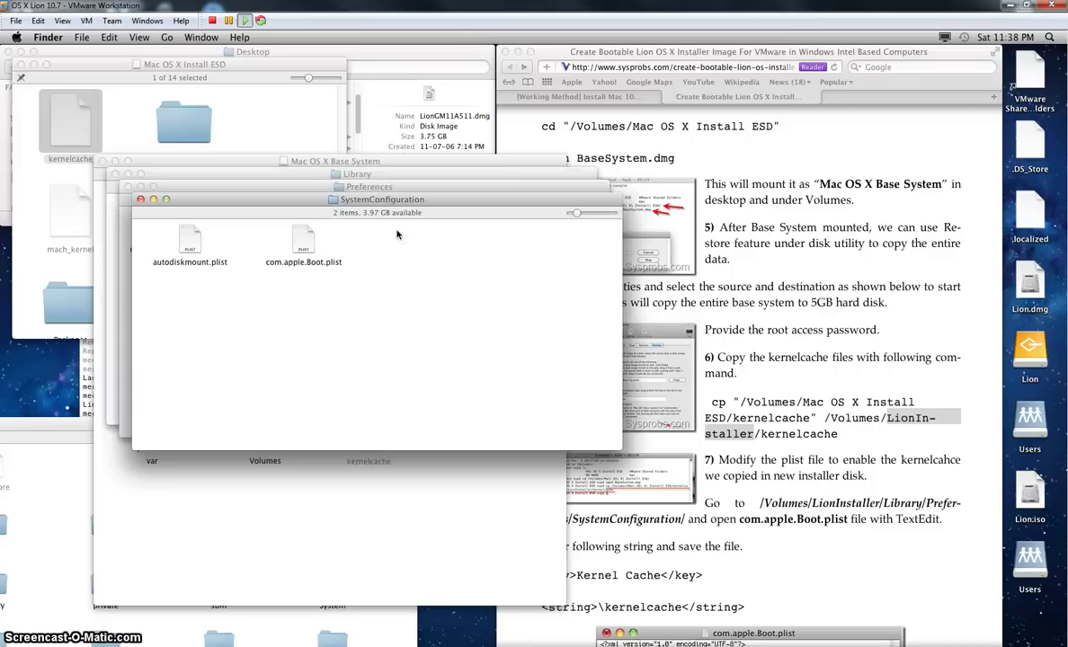
left_click(301, 242)
double_click(301, 242)
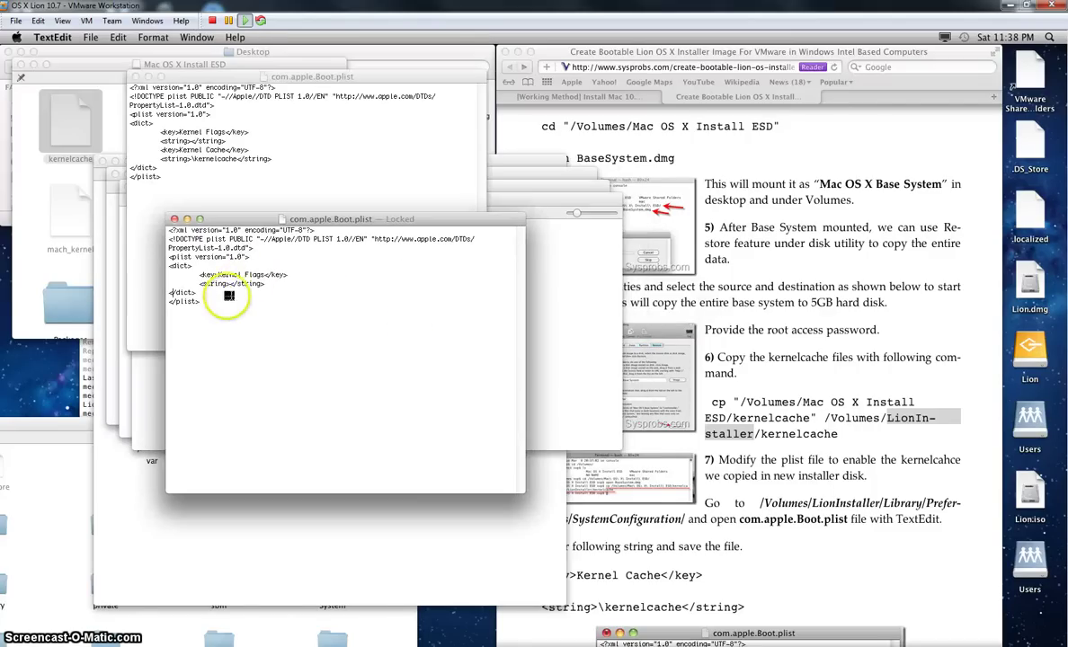
Step: Paste the Kernel Cache key with string \kernelcache into the unlocked plist and save it
left_click(243, 162)
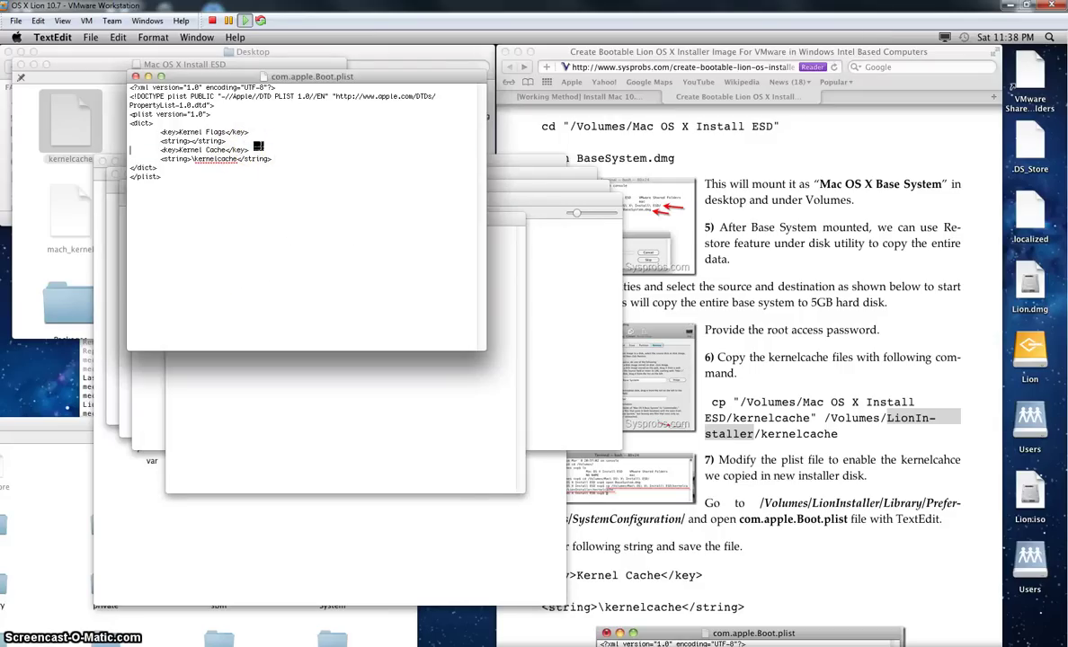
key("shift+Down")
key("shift+Down")
key("cmd+c")
key("super+w")
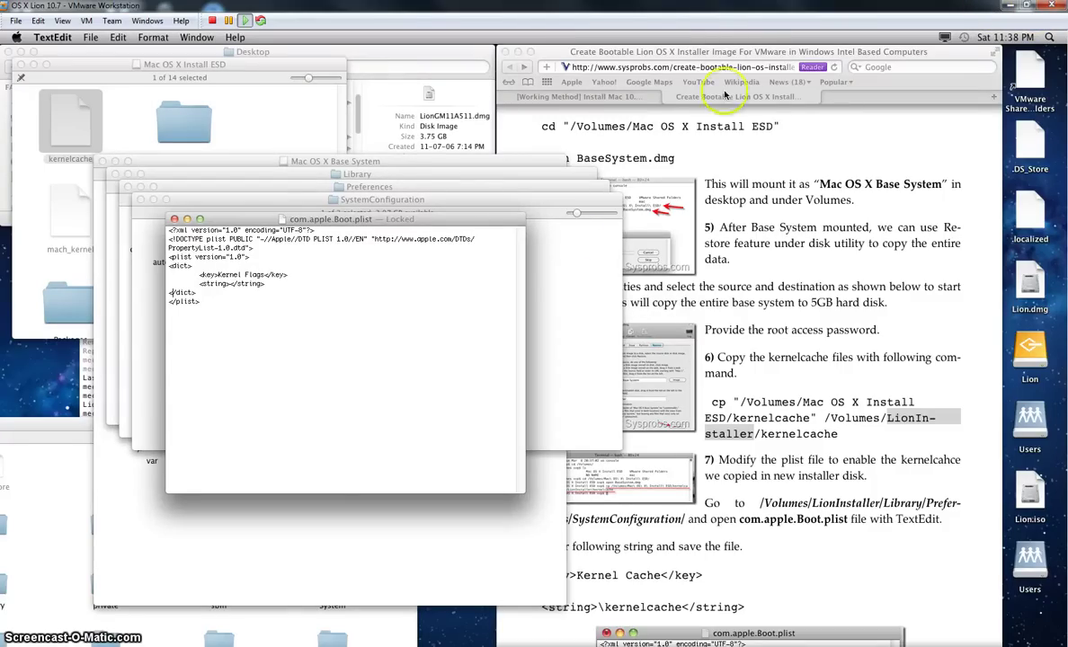
left_click(417, 309)
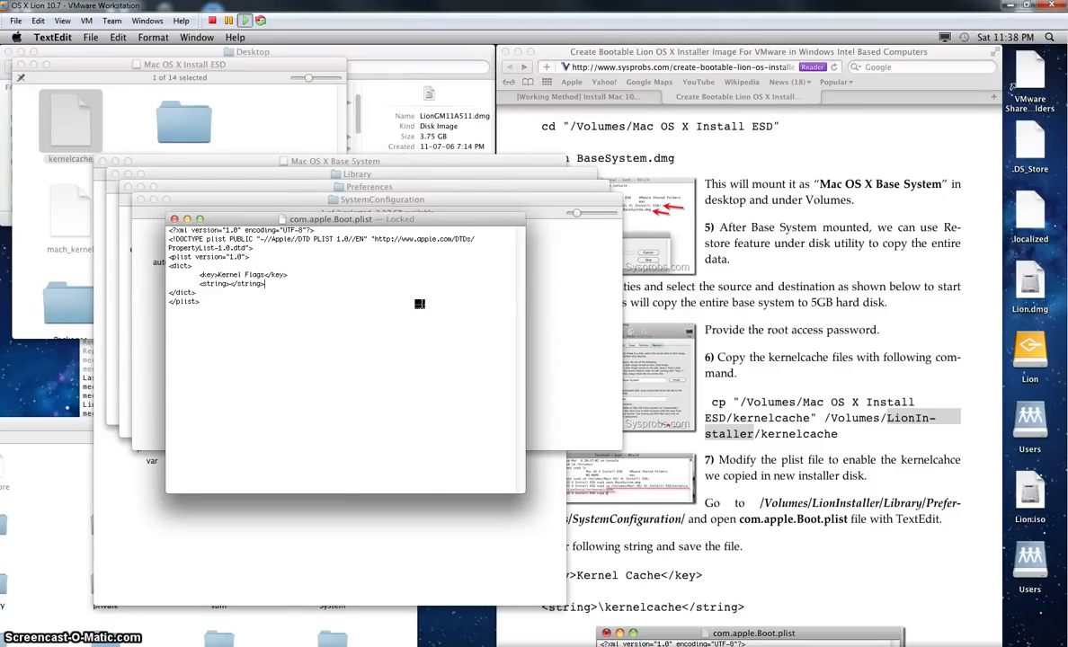
key("BackSpace")
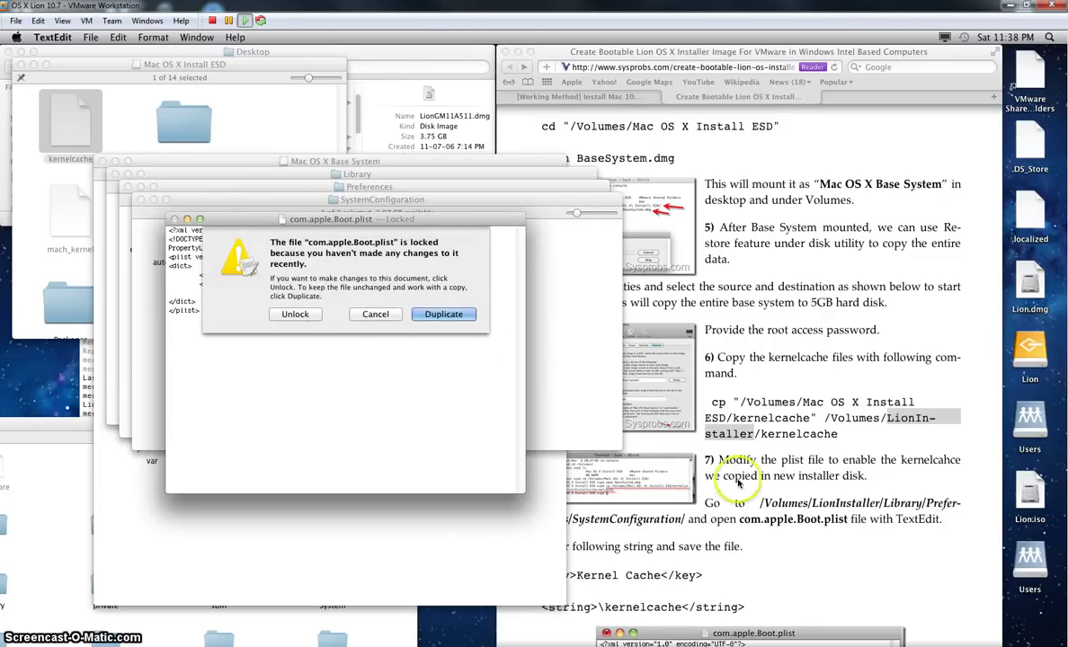
left_click(308, 314)
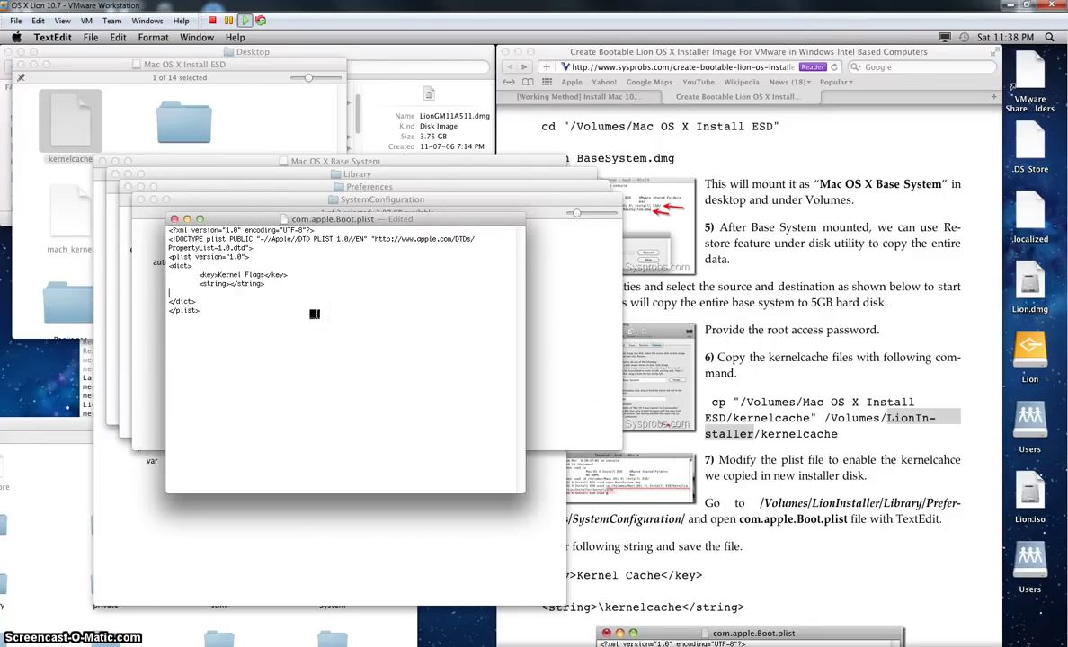
key("cmd+v")
key("BackSpace")
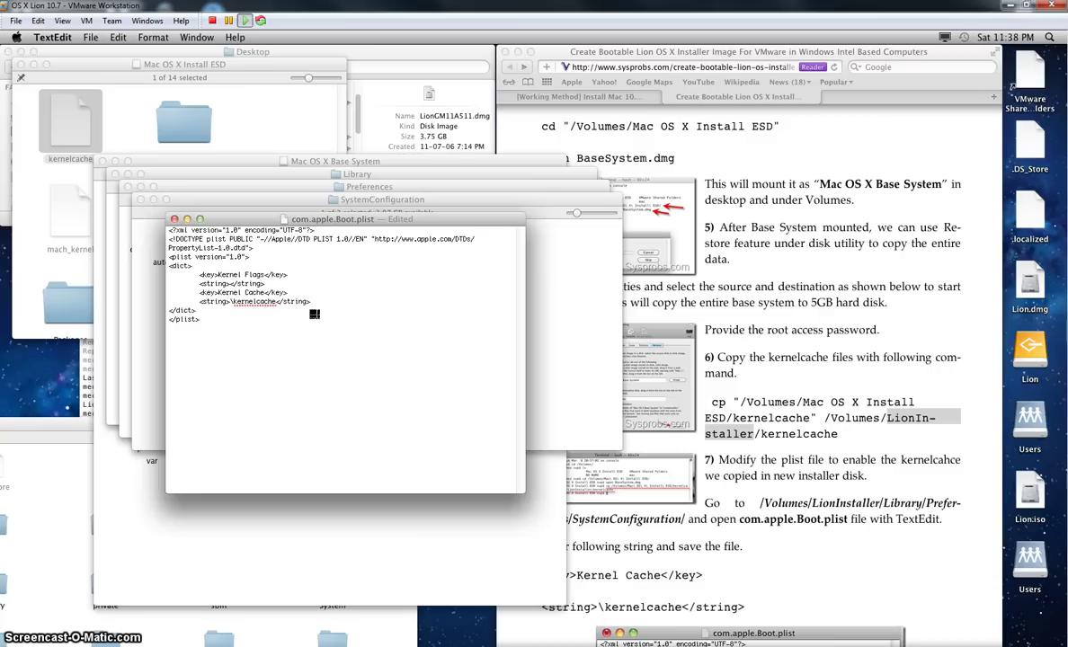
key("cmd+s")
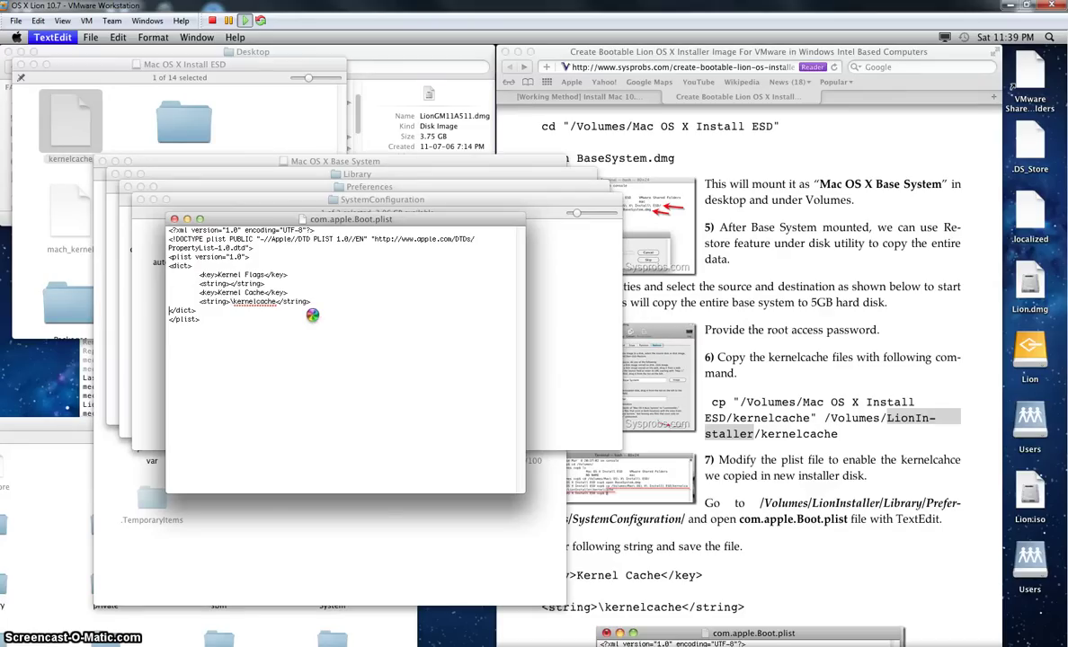
key("cmd+q")
left_click(306, 245)
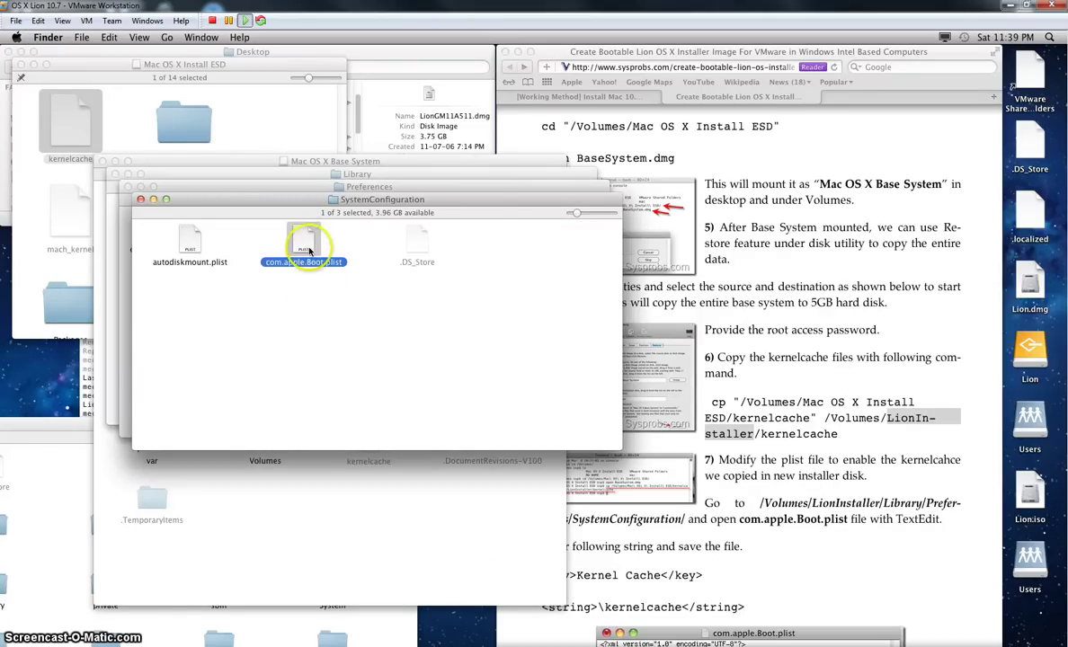
key("space")
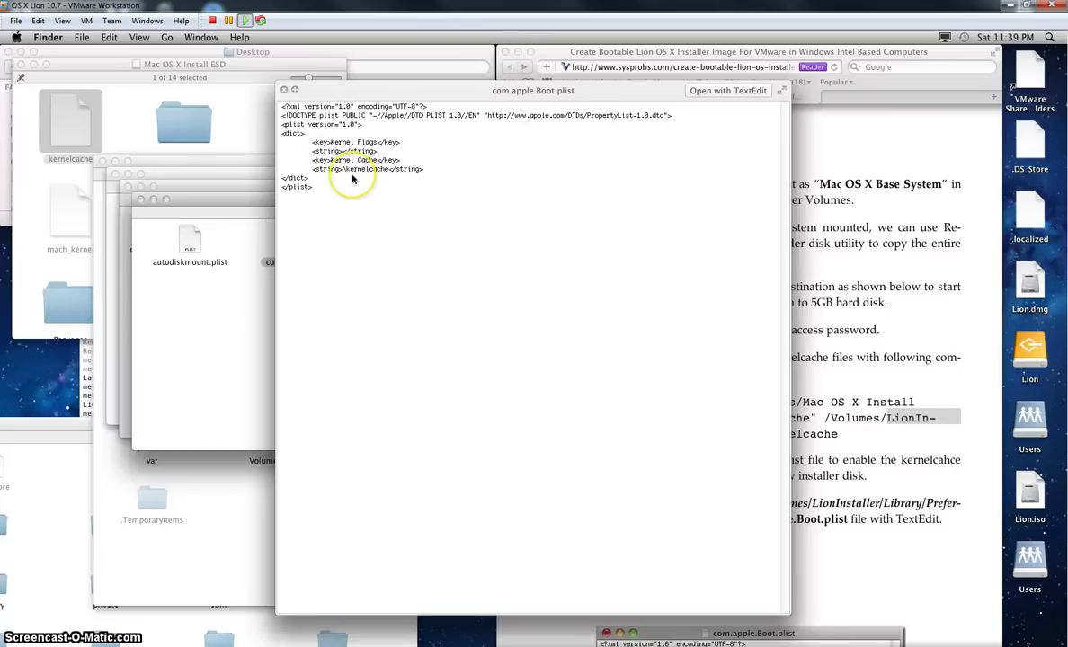
key("space")
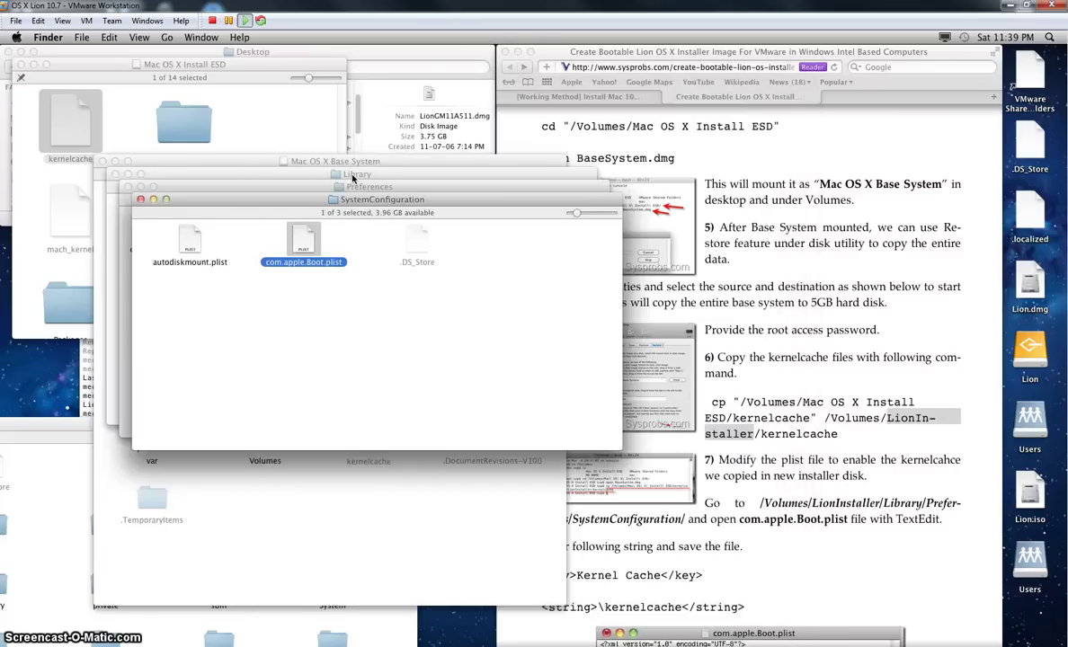
key("super+w")
key("super+w")
key("super+w")
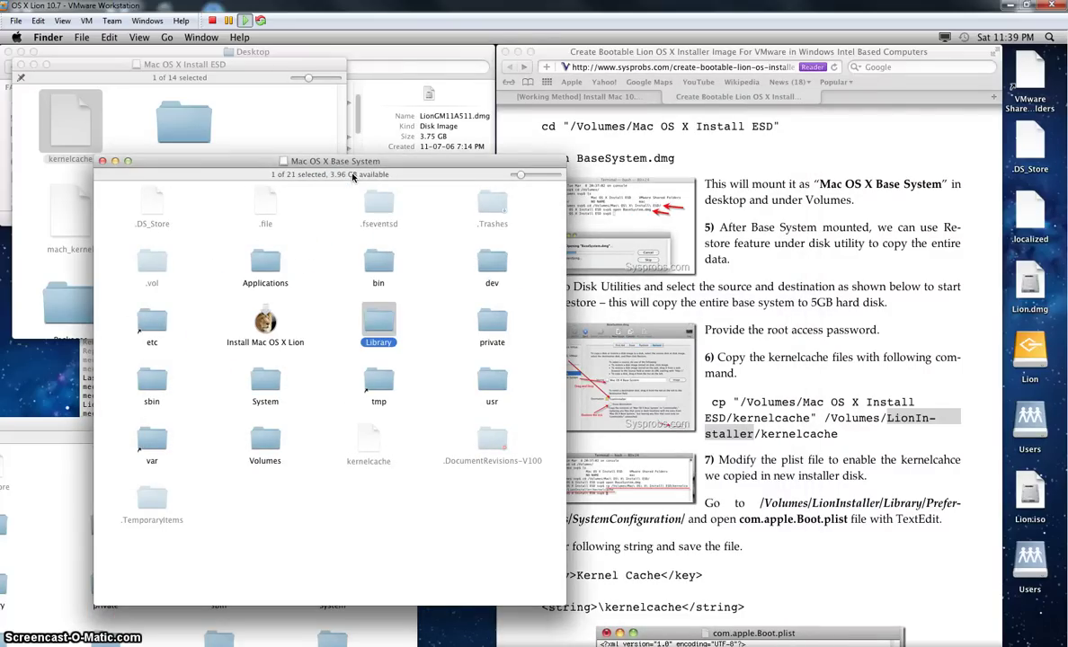
left_click_drag(388, 158, 483, 69)
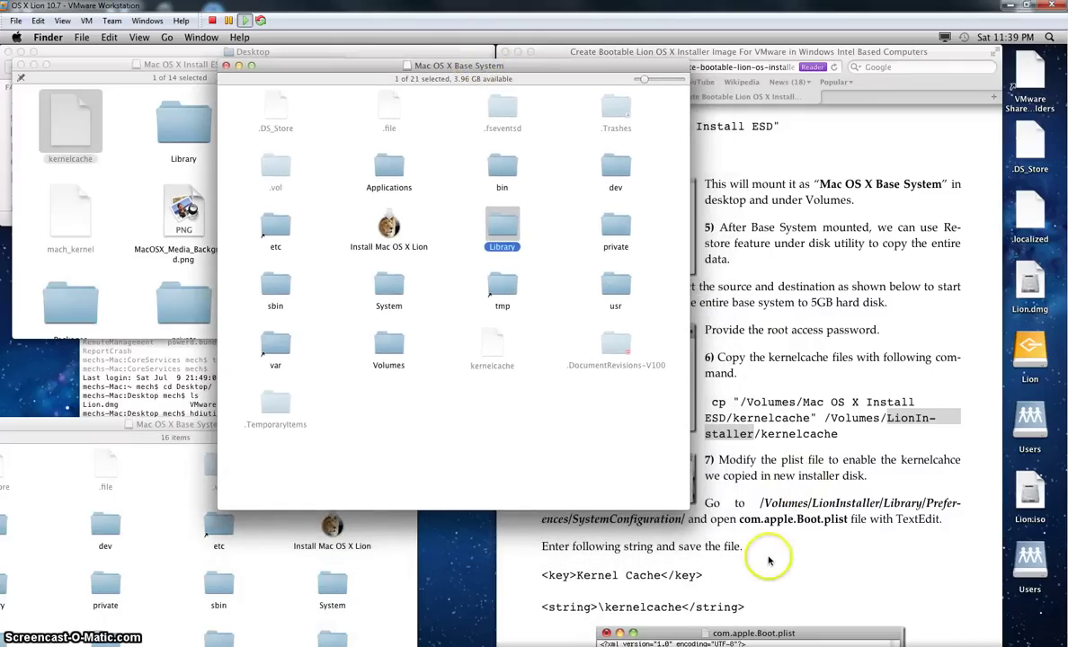
scroll(809, 557, "down", 1)
scroll(843, 576, "down", 10)
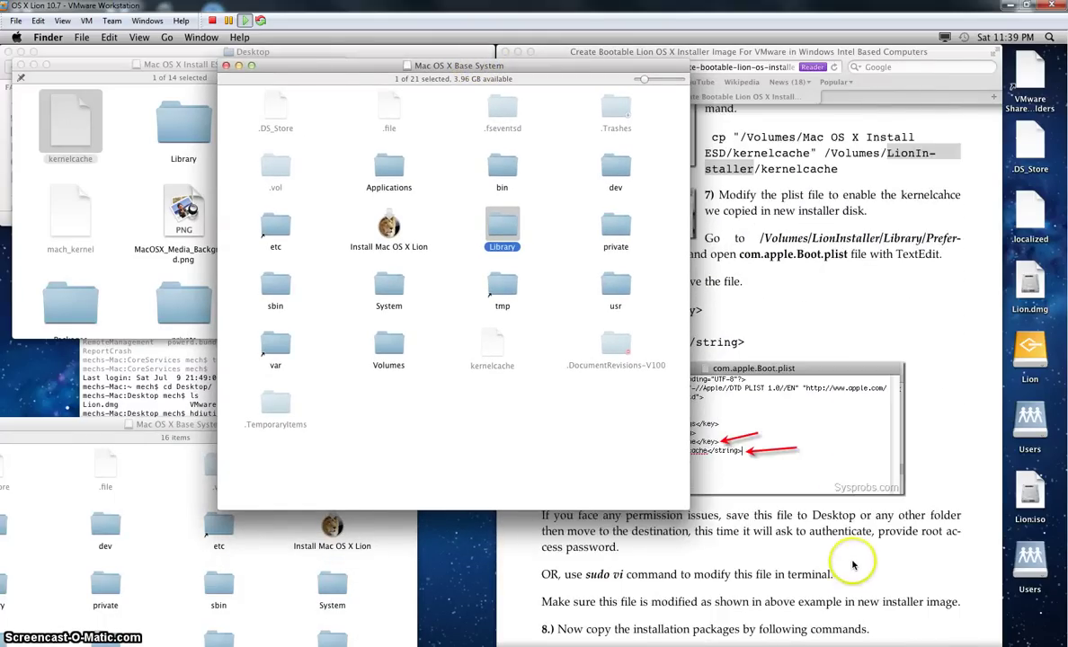
scroll(854, 564, "down", 2)
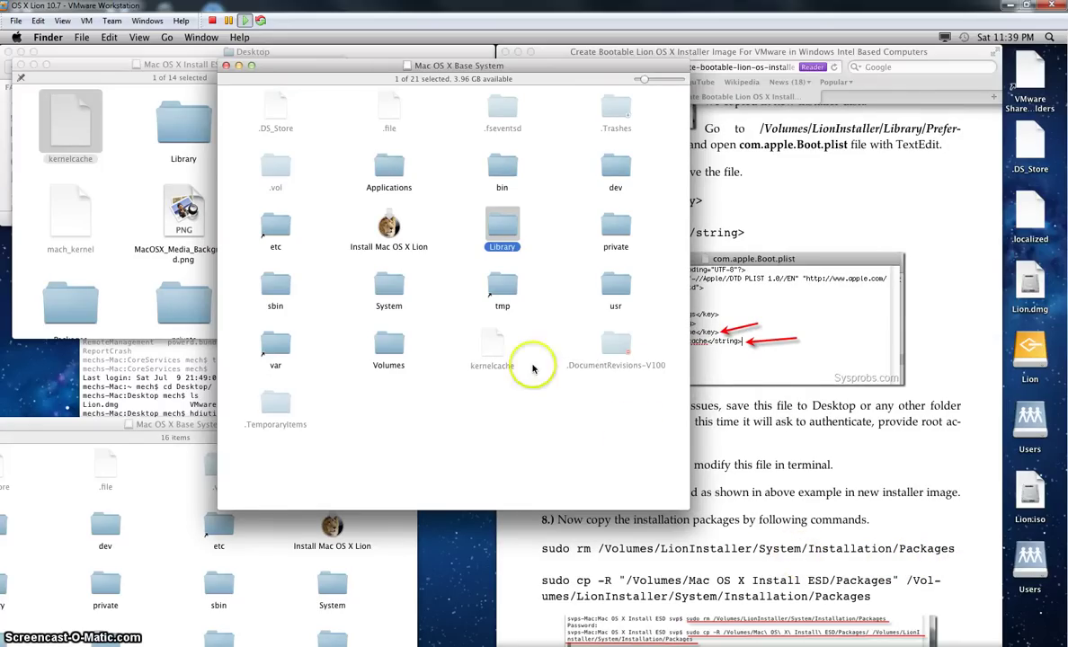
Step: Open System/Installation on the Base System volume and move its Packages folder to the Trash
double_click(390, 288)
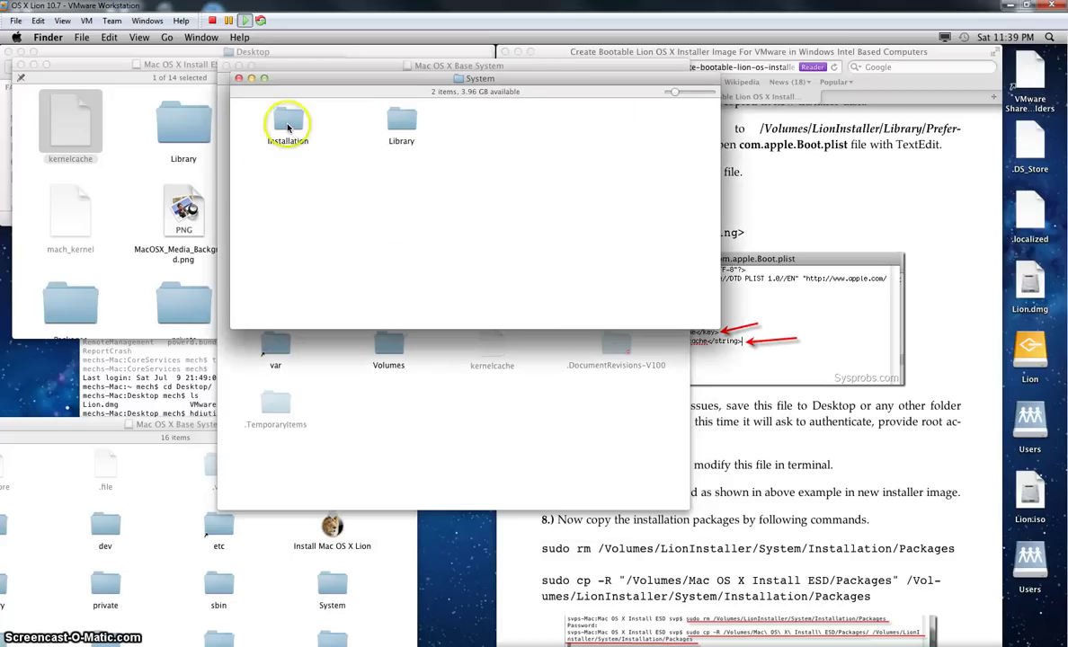
double_click(288, 128)
left_click(409, 135)
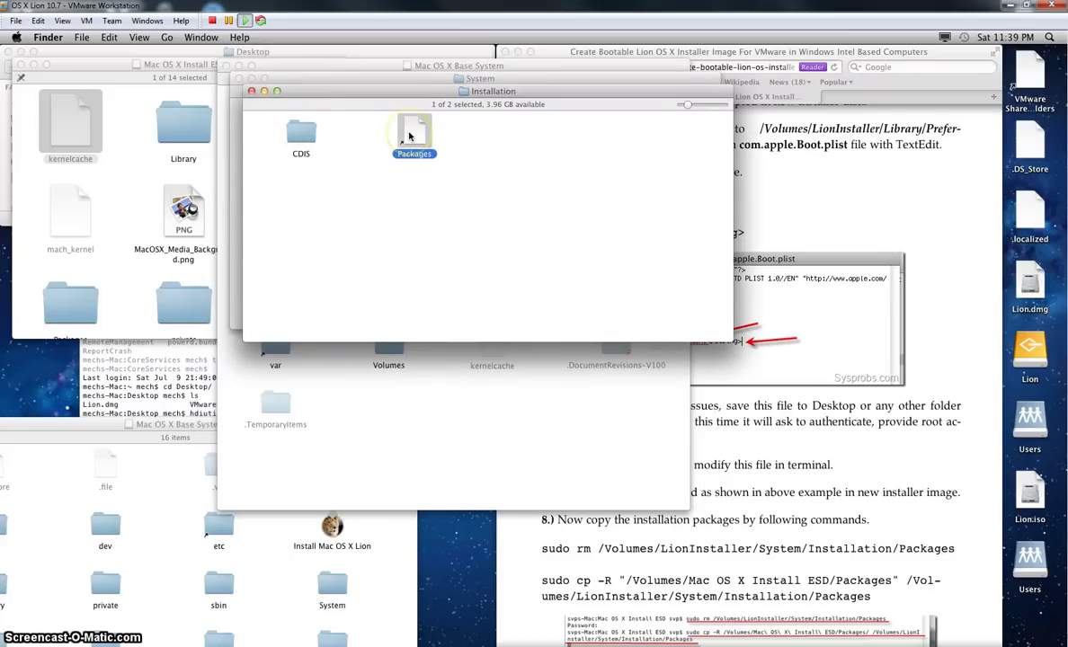
key("super+BackSpace")
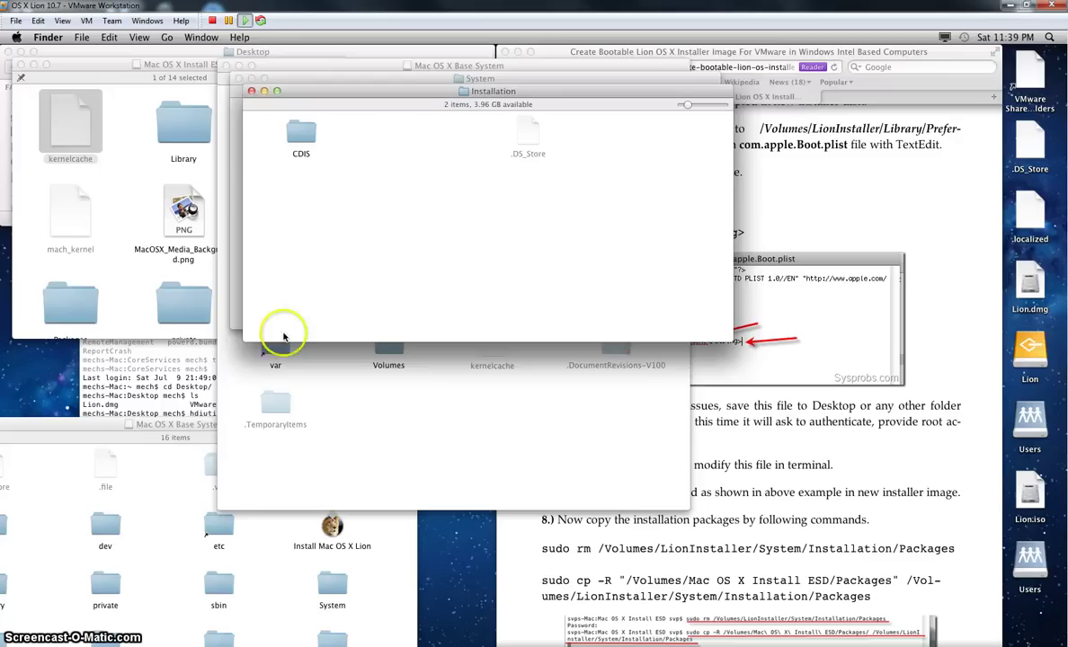
Step: Select the installer's Packages folder in the Install ESD window, then bring Installation forward
left_click(135, 293)
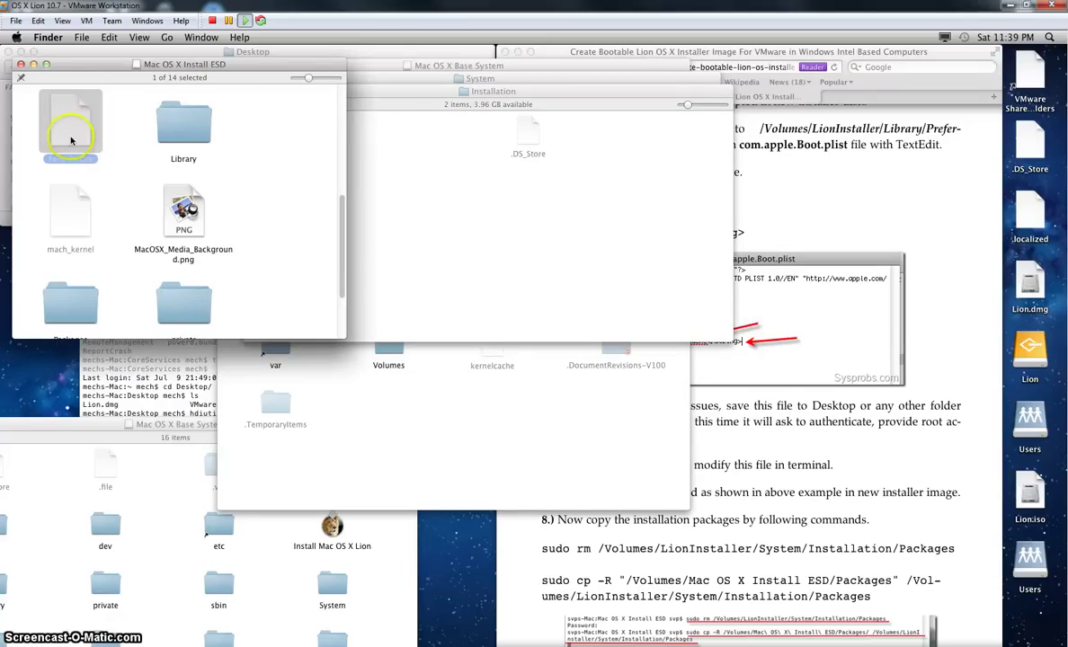
scroll(135, 216, "down", 3)
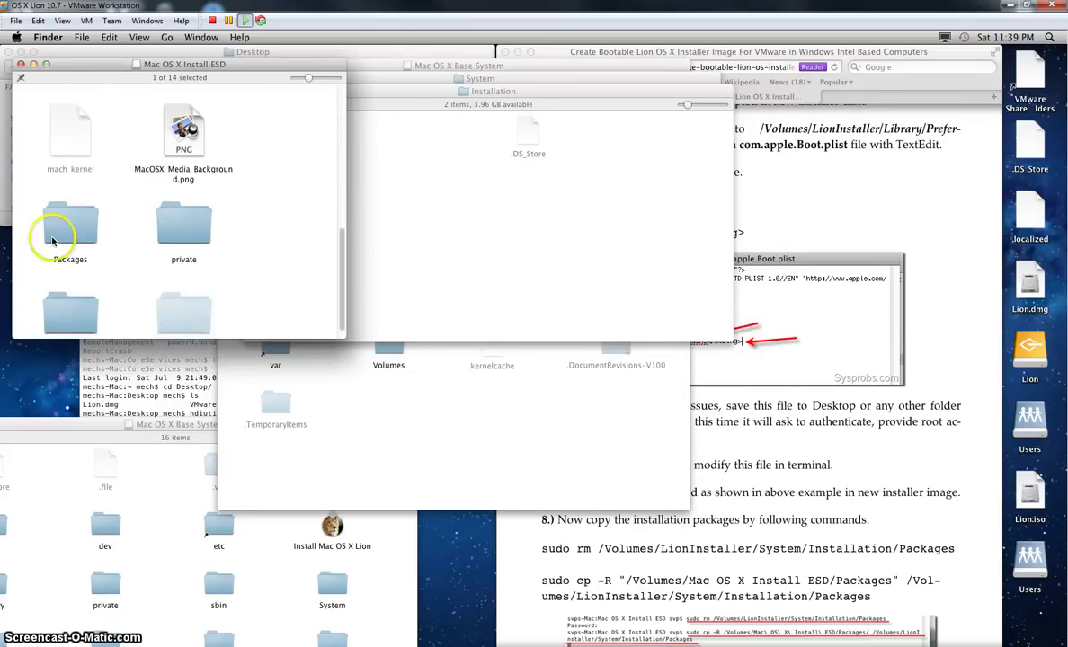
left_click(77, 227)
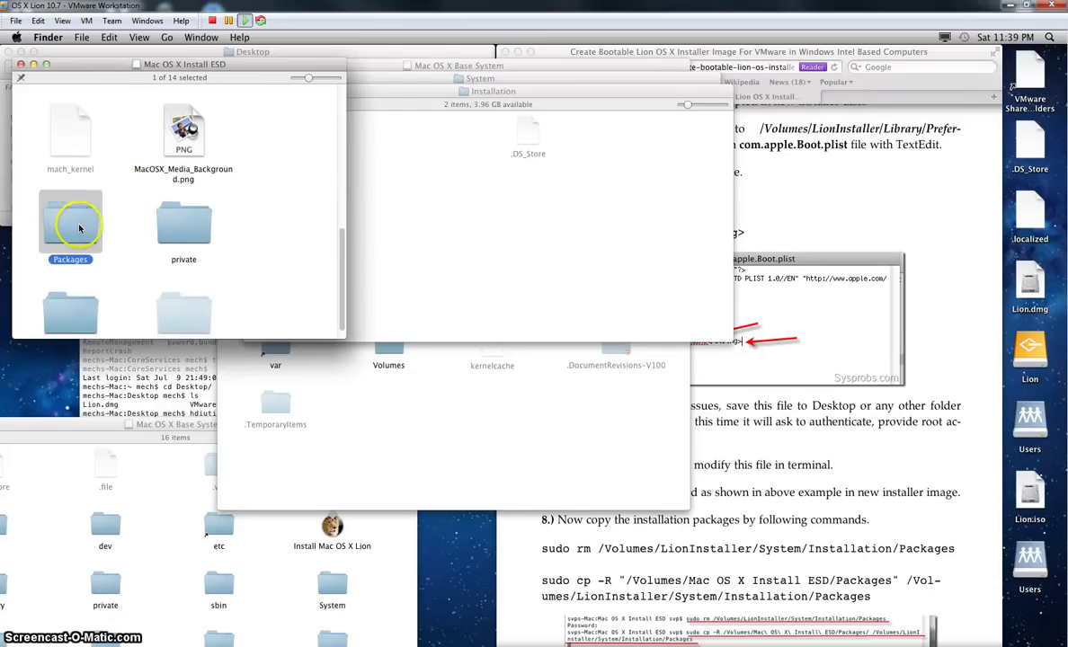
left_click(422, 93)
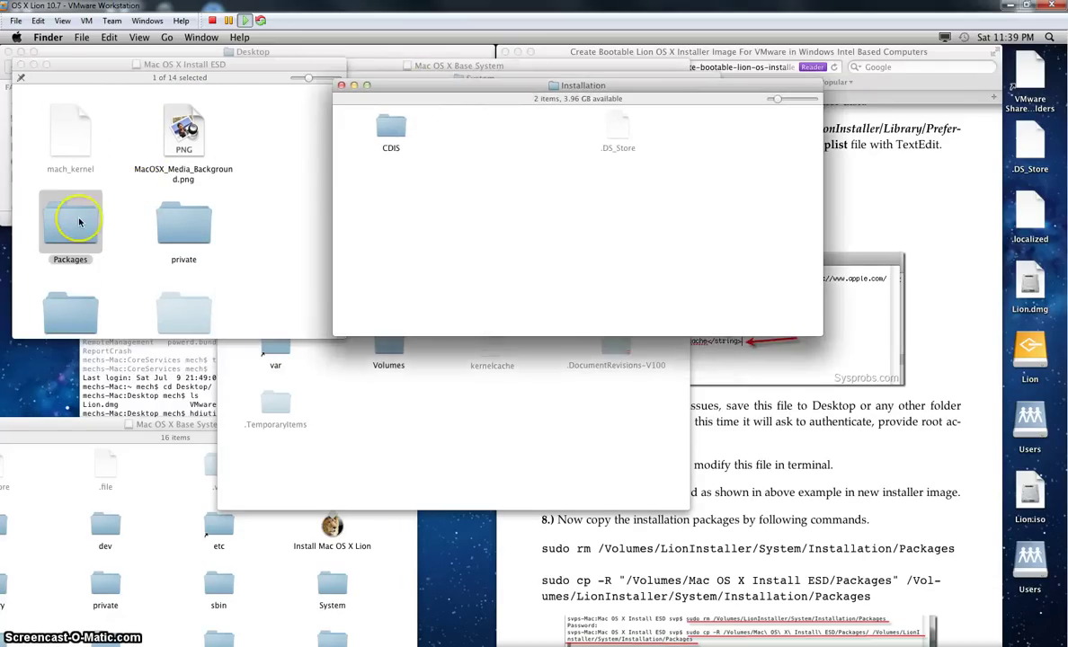
Step: Drag the Install ESD's Packages folder into the Base System's Installation folder and let it copy
left_click_drag(53, 212, 495, 133)
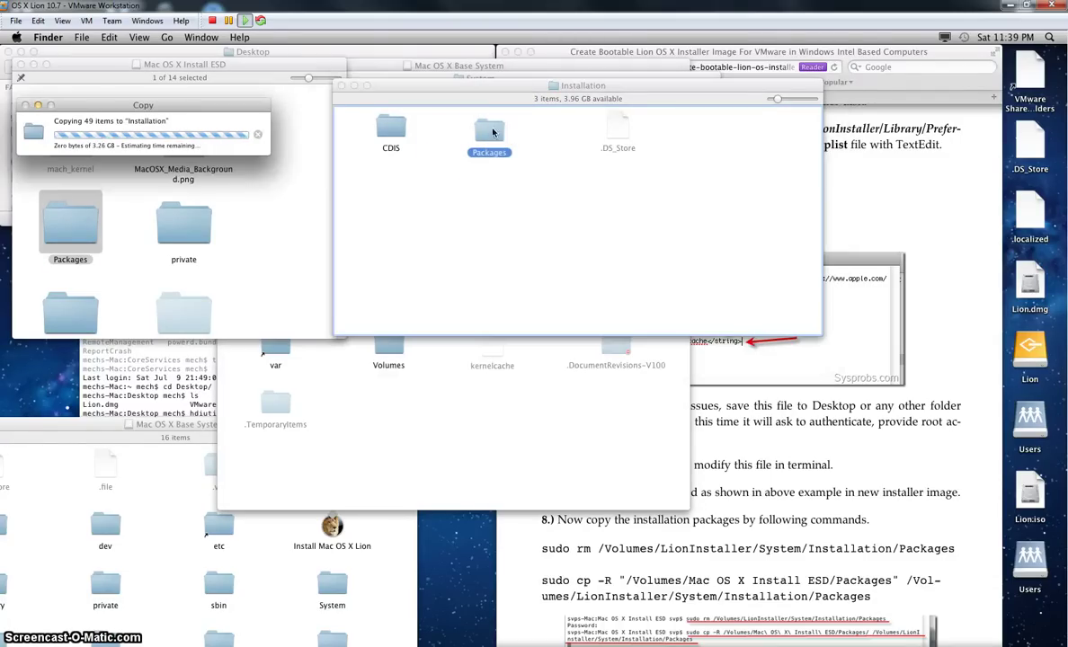
left_click(514, 165)
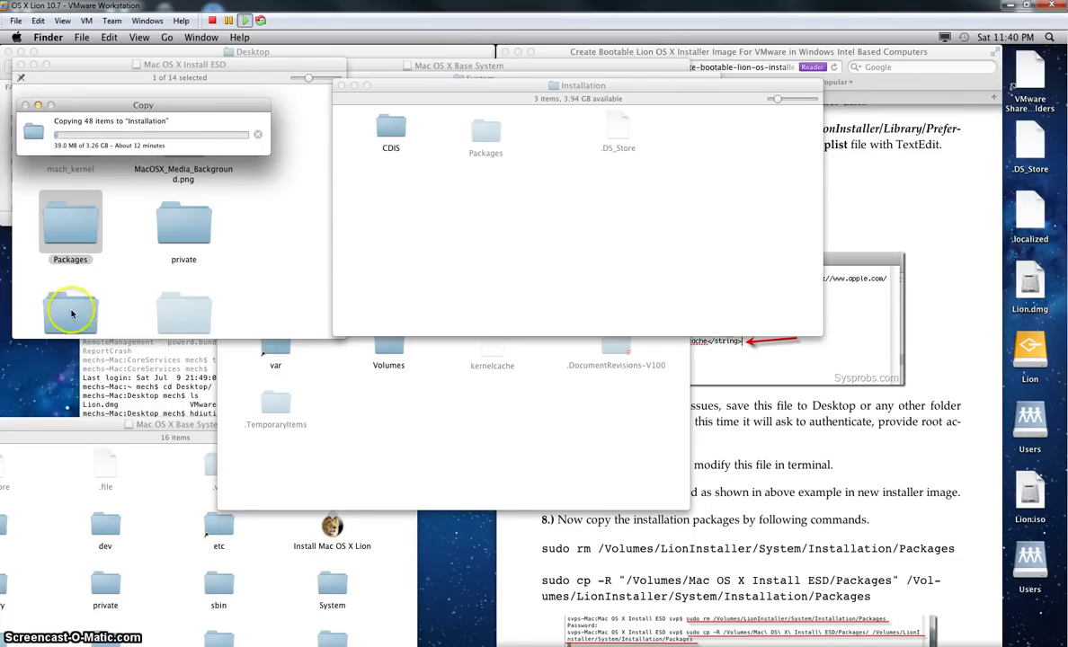
mouse_move(18, 646)
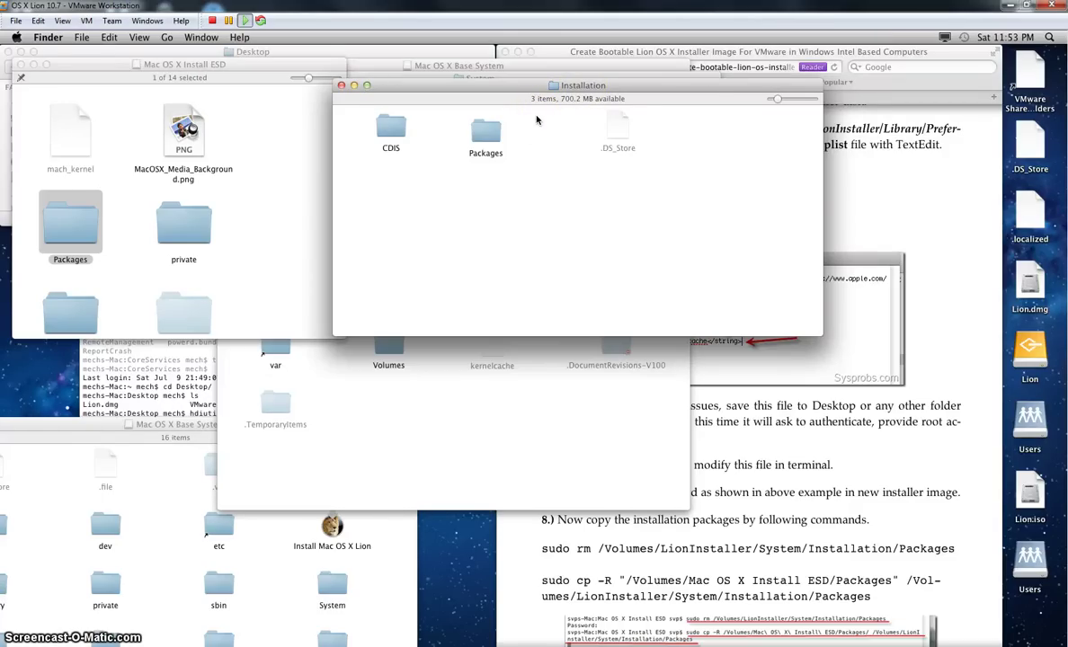
Step: Close the Installation and System windows and shift the Base System window further left
key("super+w")
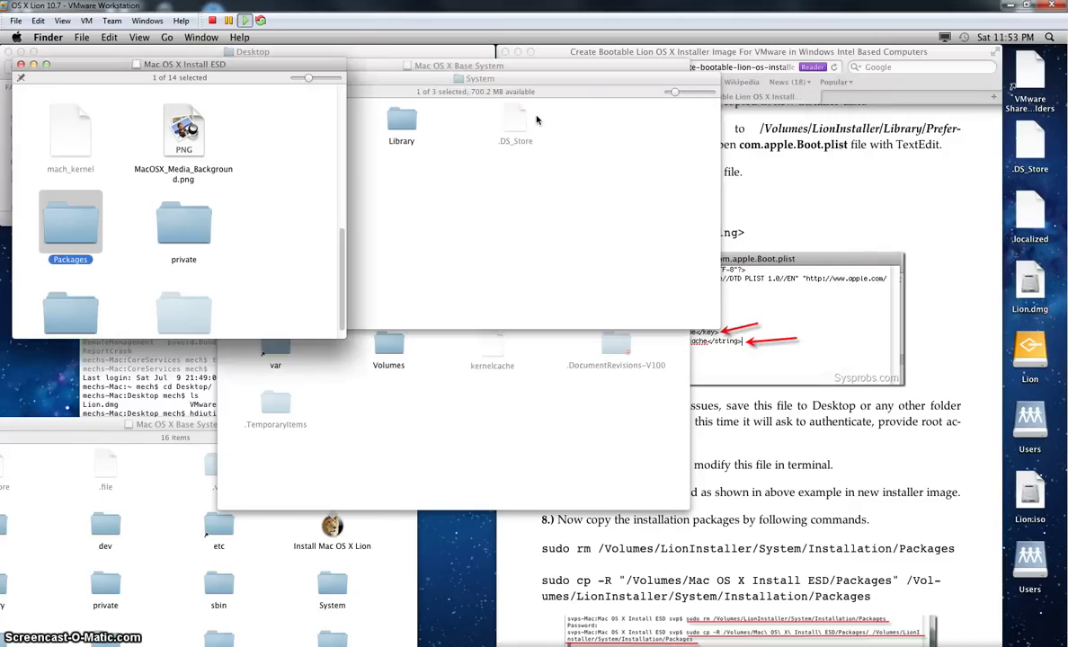
left_click(482, 84)
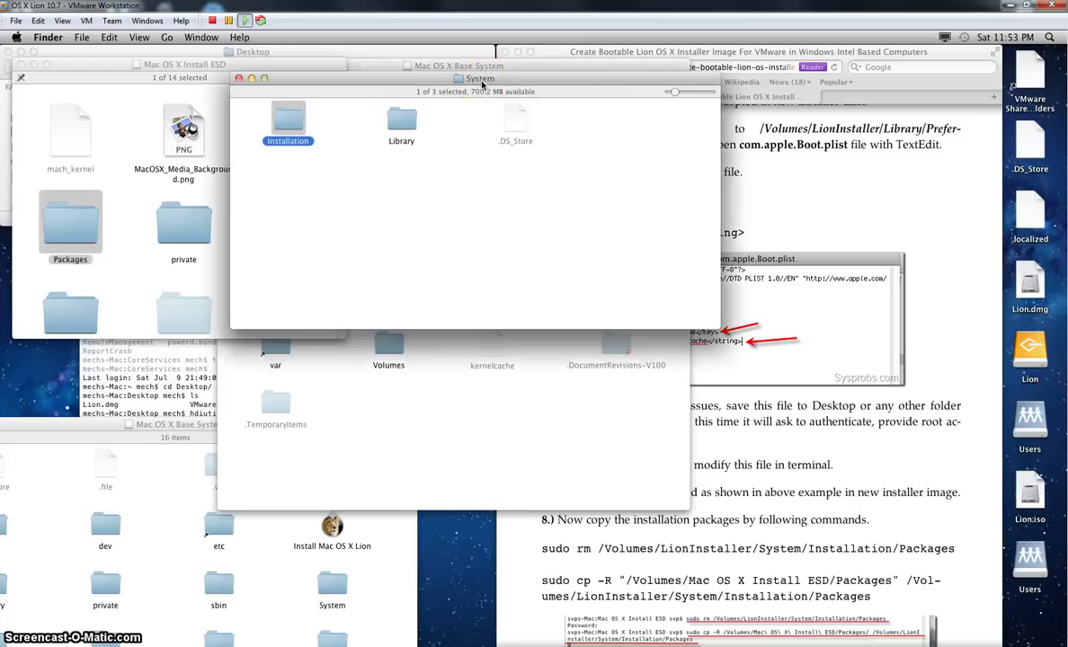
key("super+w")
left_click(427, 123)
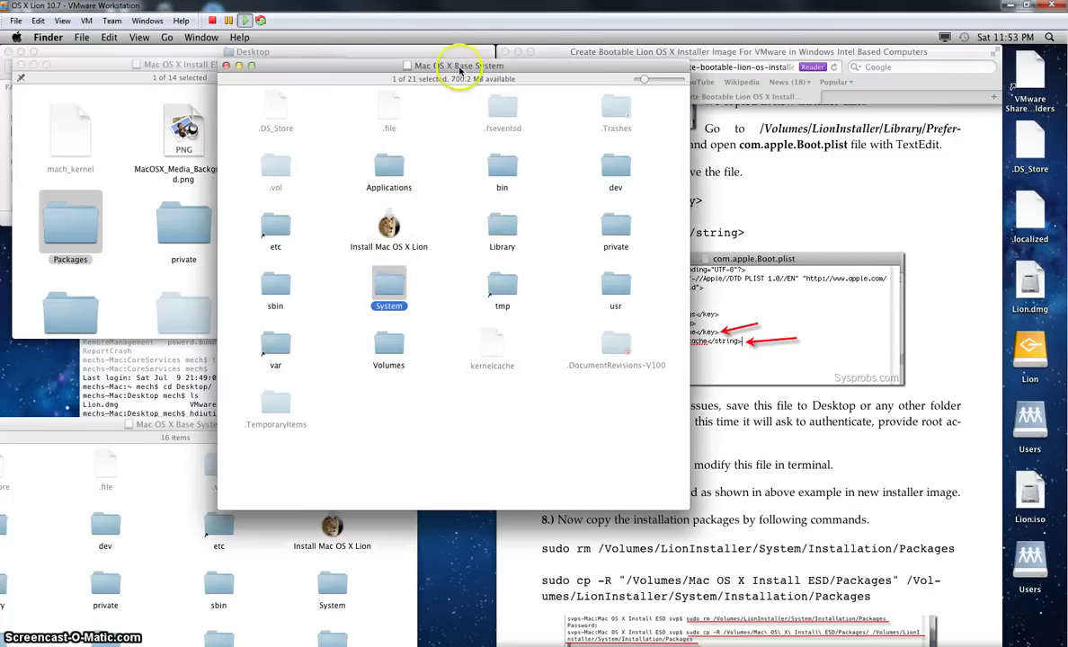
left_click_drag(409, 68, 368, 71)
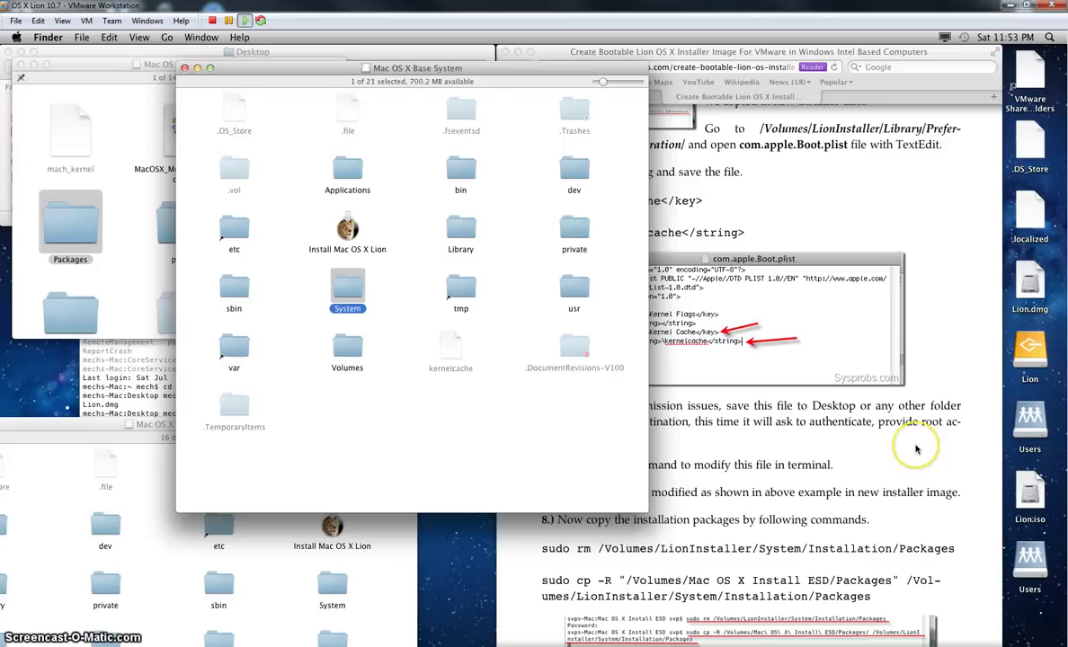
scroll(916, 449, "down", 5)
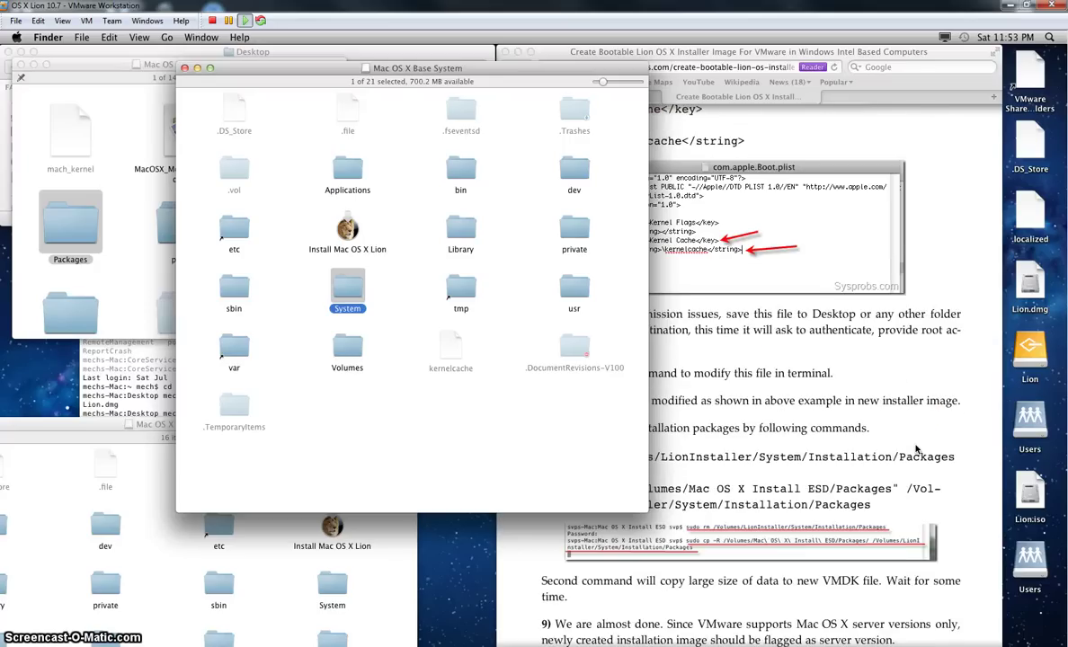
scroll(916, 450, "down", 2)
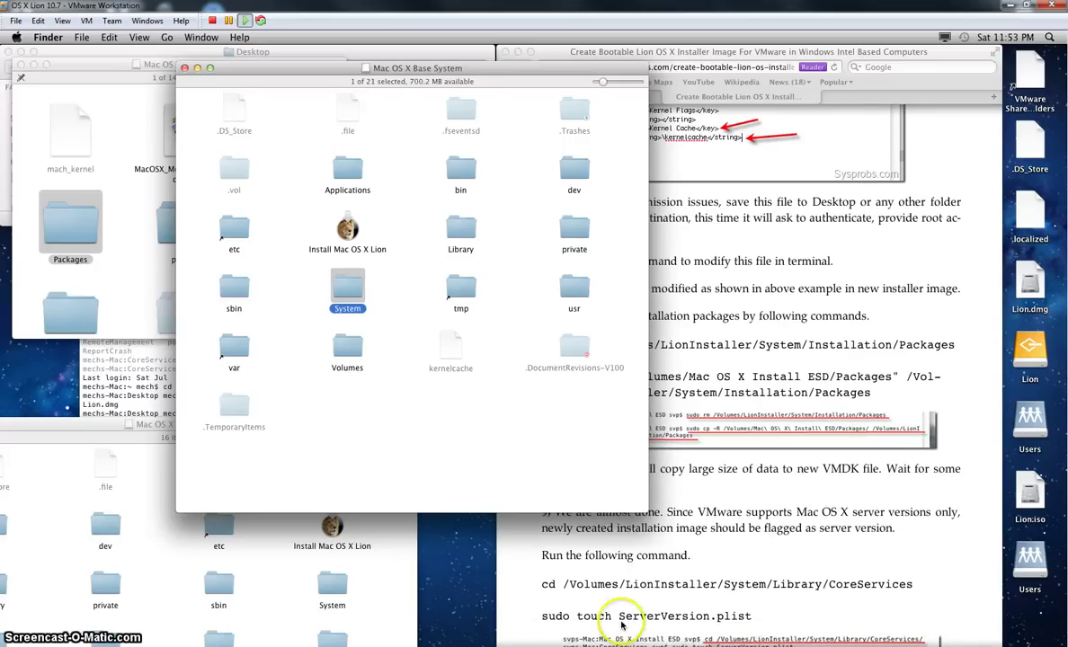
Step: Highlight the guide's touch ServerVersion.plist command and switch to Terminal
left_click(575, 617)
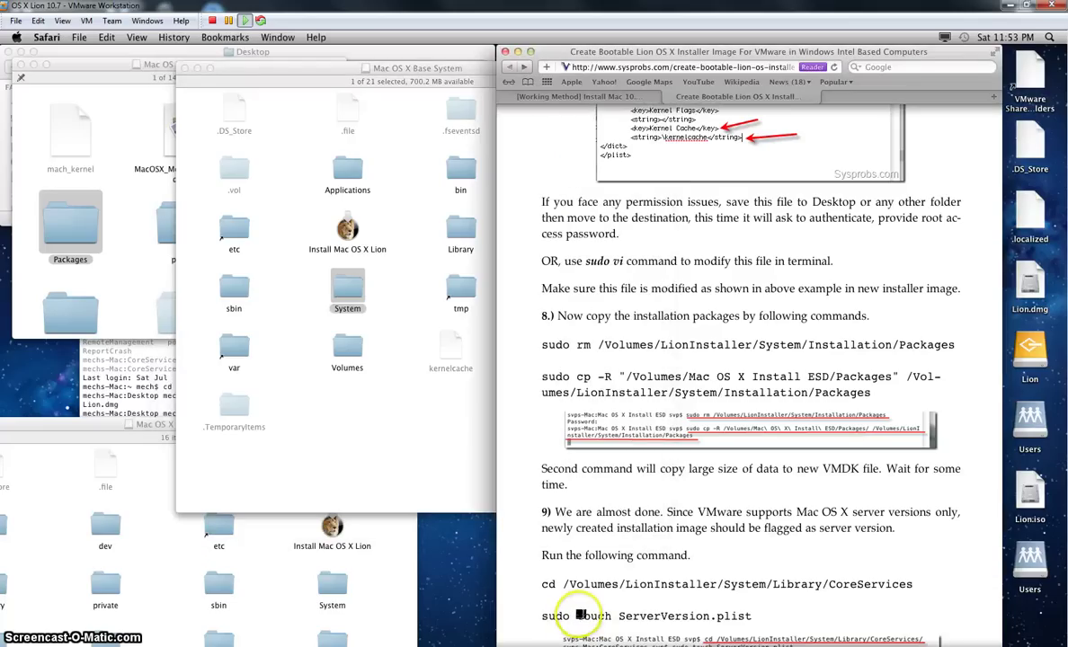
left_click_drag(579, 616, 755, 614)
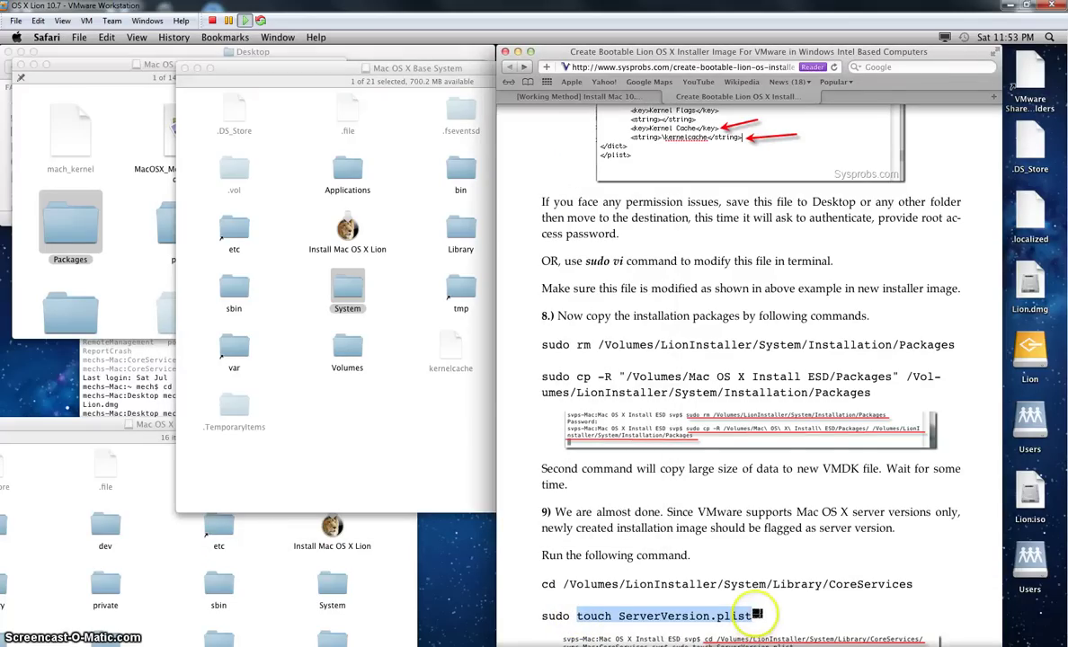
key("super+Tab")
key("super+Tab")
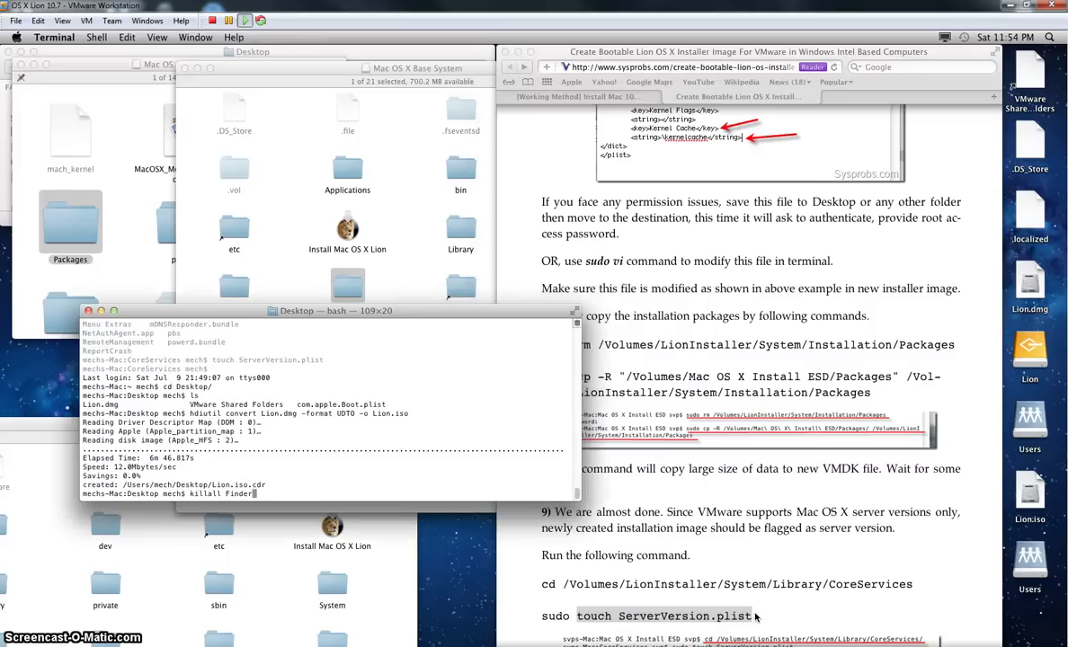
Step: Run killall Finder, then change into /Volumes/ and list the mounted volumes
key("Return")
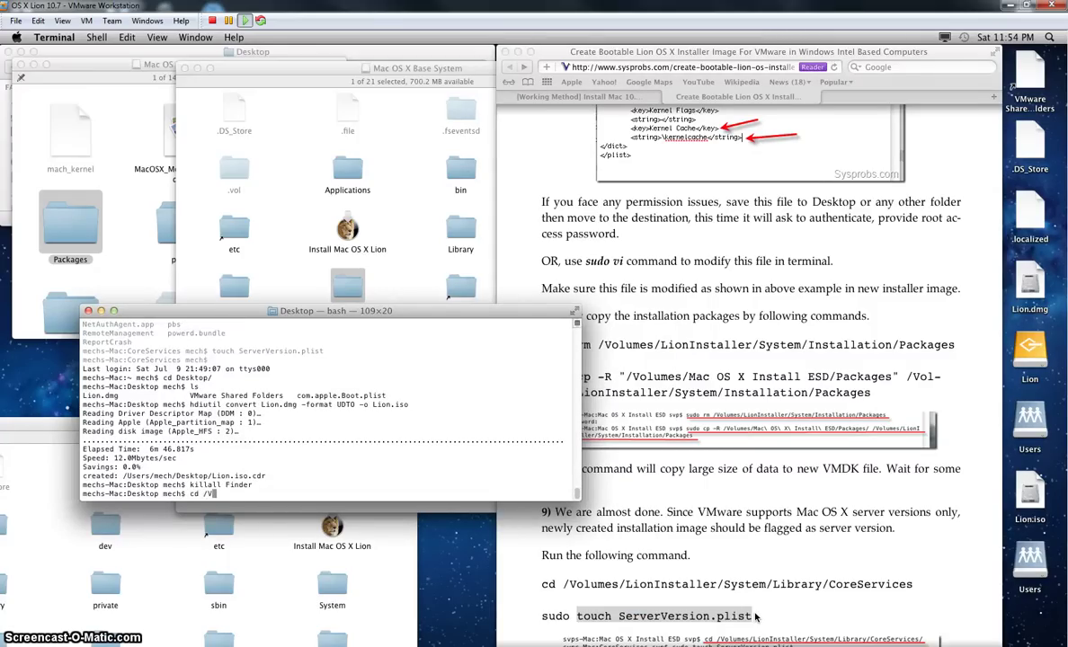
type("cd /Volumes/")
key("Return")
type("ls")
key("Return")
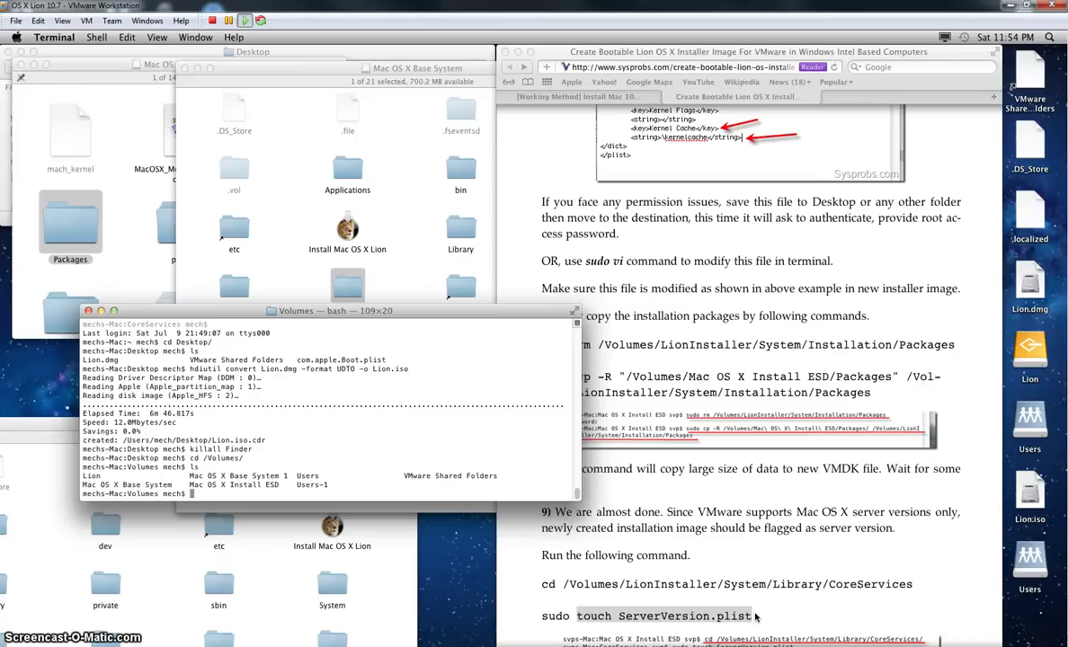
Step: Change into the Mac OS X Base System 1 volume and list its contents
type("cd Ma")
key("Tab")
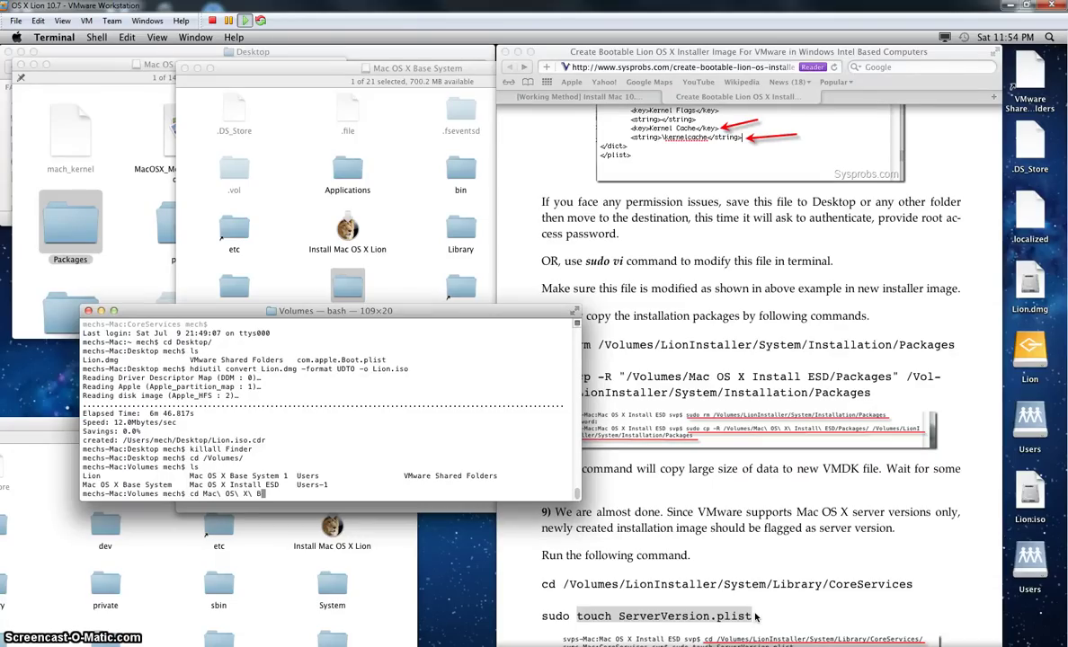
type("B")
key("Tab")
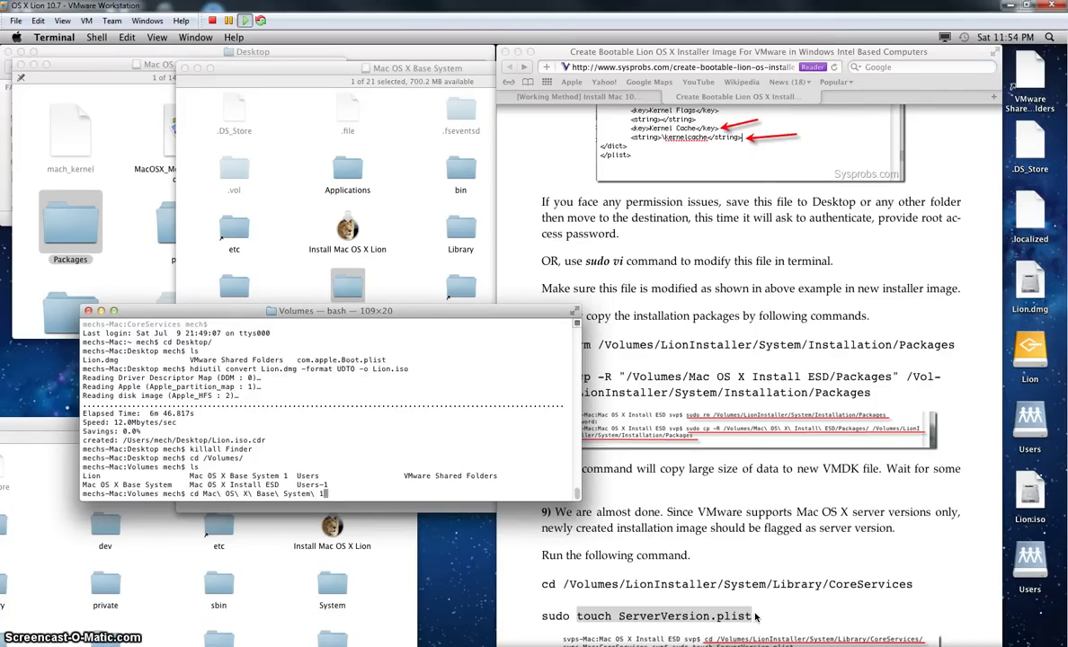
key("Return")
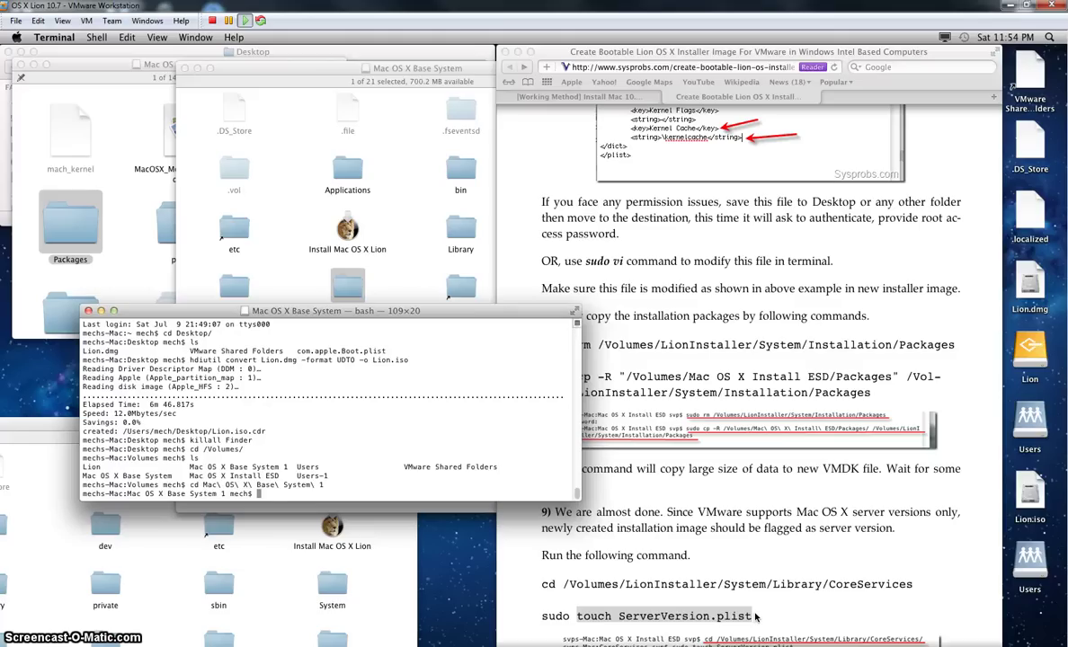
key("Return")
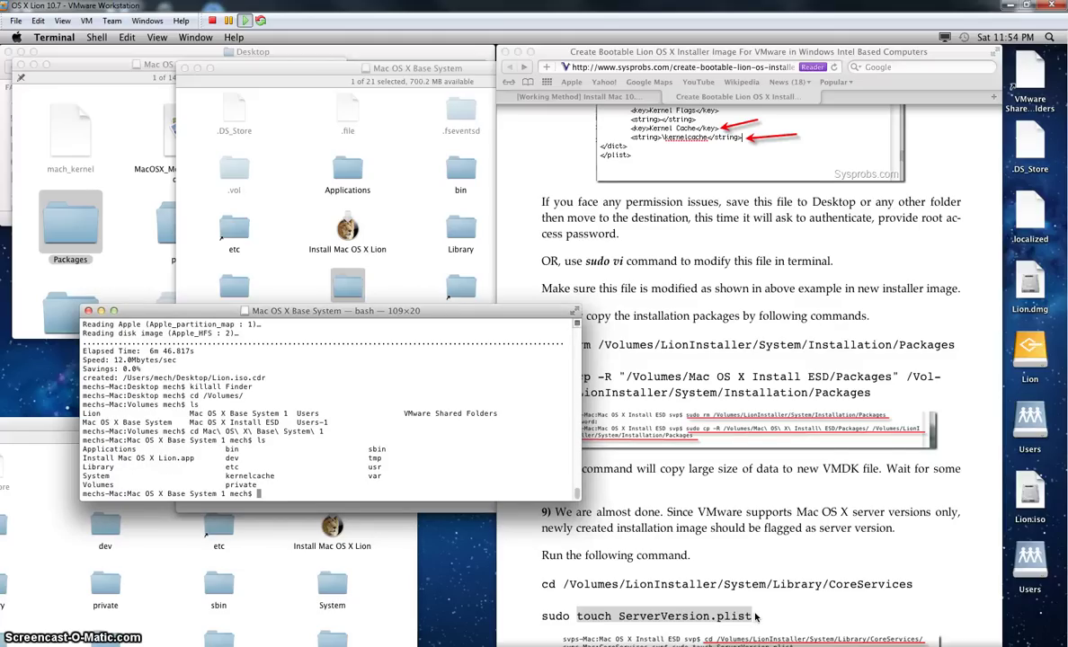
Step: Change into System/Library/CoreServices and list its contents, showing SystemVersion.plist
type("cd ")
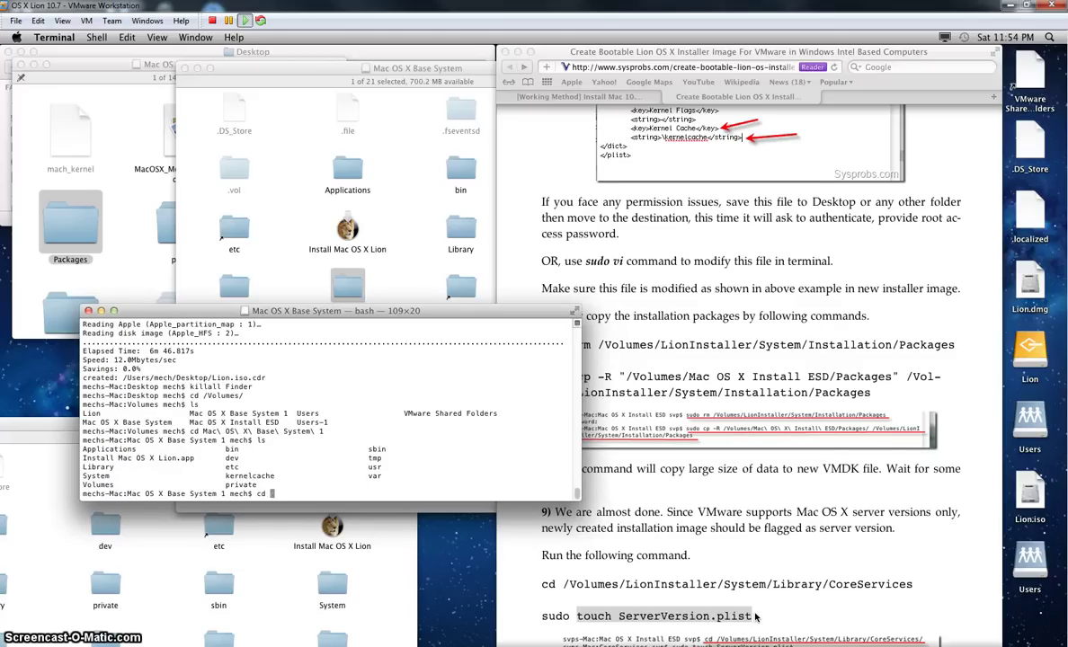
type("Sys")
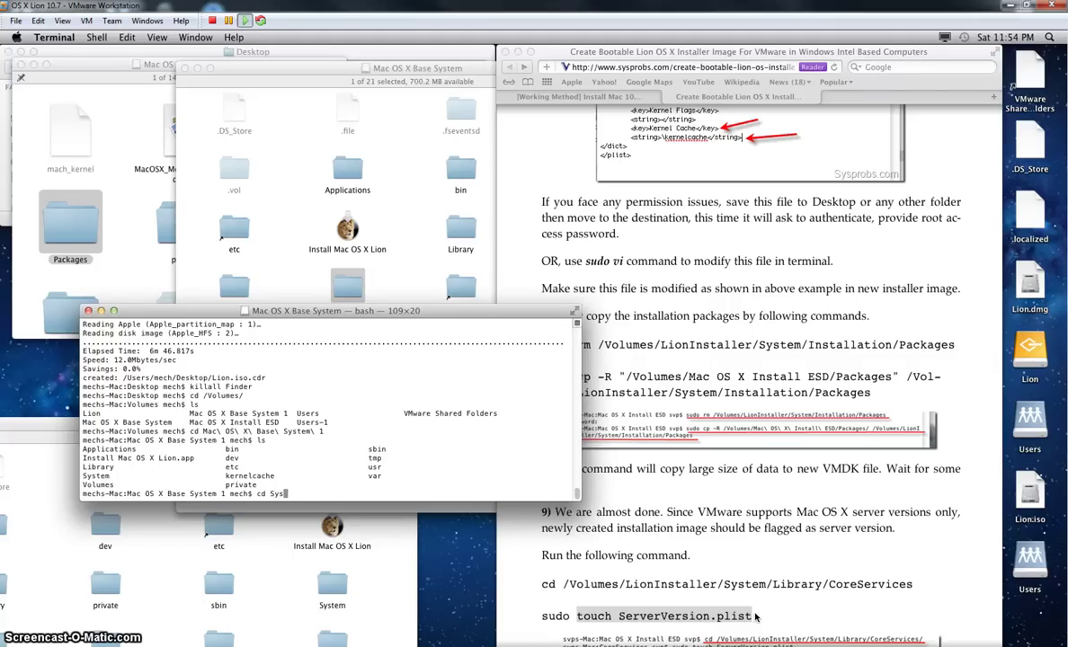
key("Tab")
type("Library/")
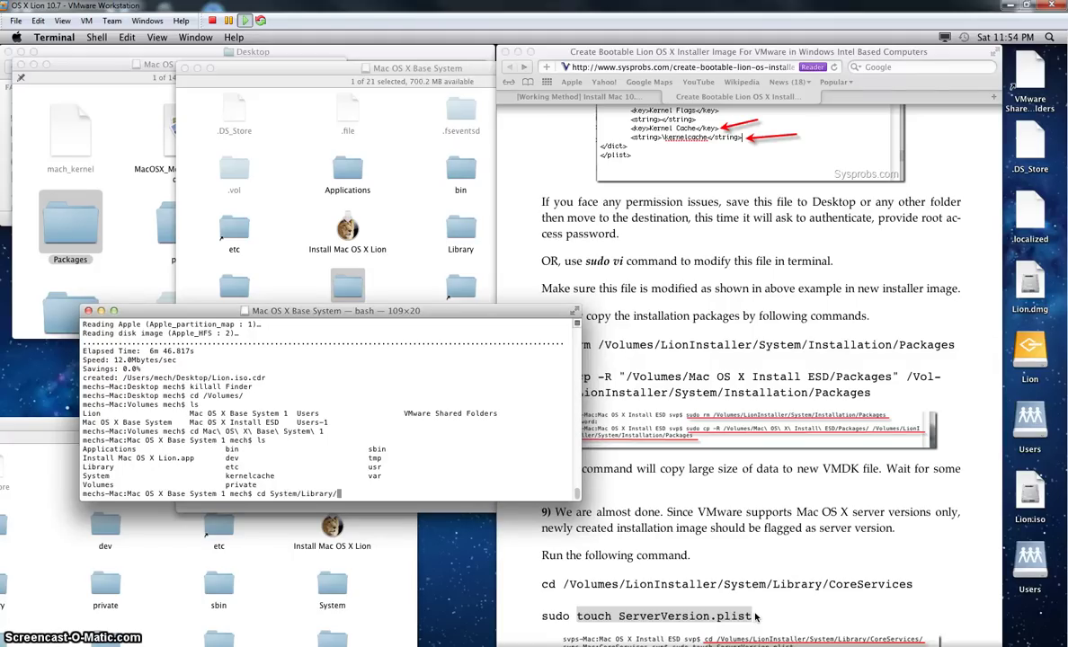
type("Cor")
key("Tab")
key("Return")
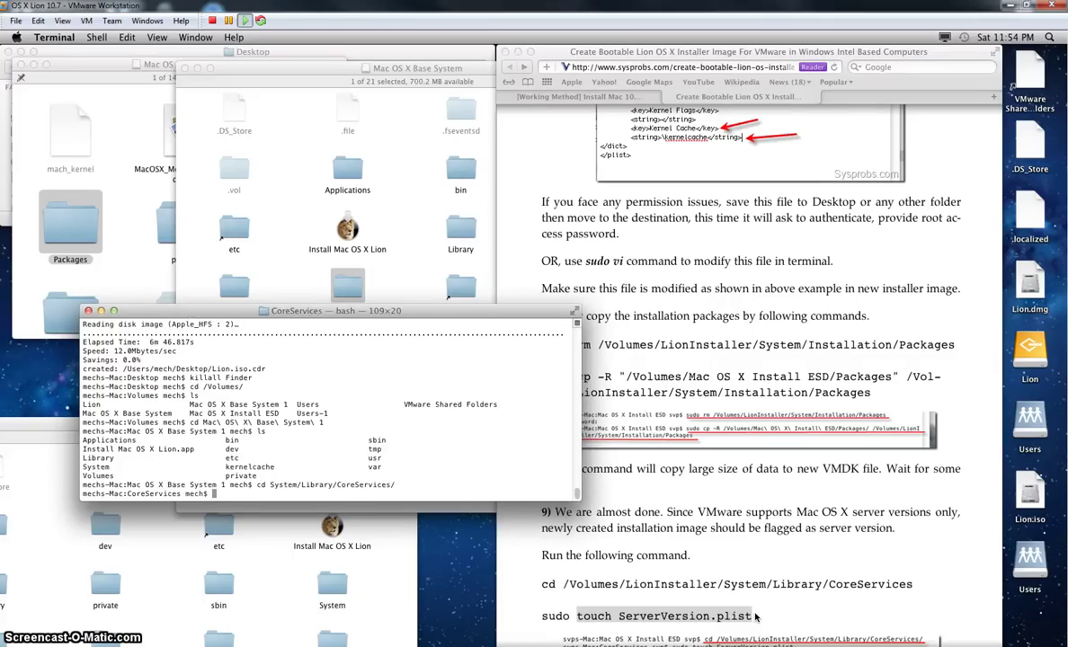
type("ls")
key("Return")
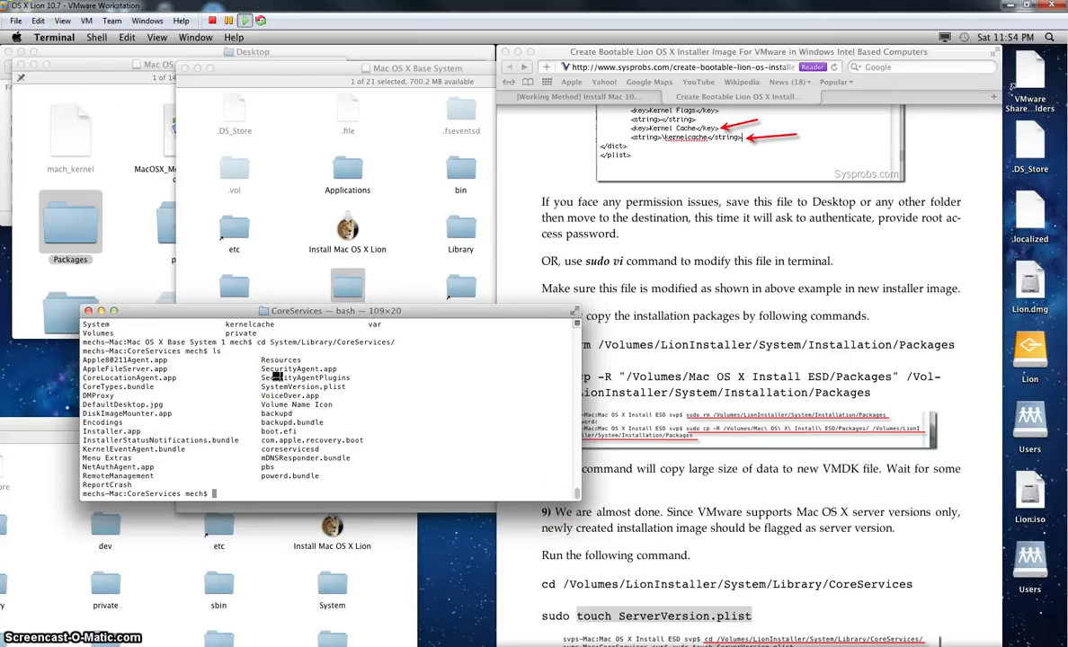
Step: Create an empty ServerVersion.plist with touch and confirm it appears in the ls listing
type("touch ServerVersion.plist")
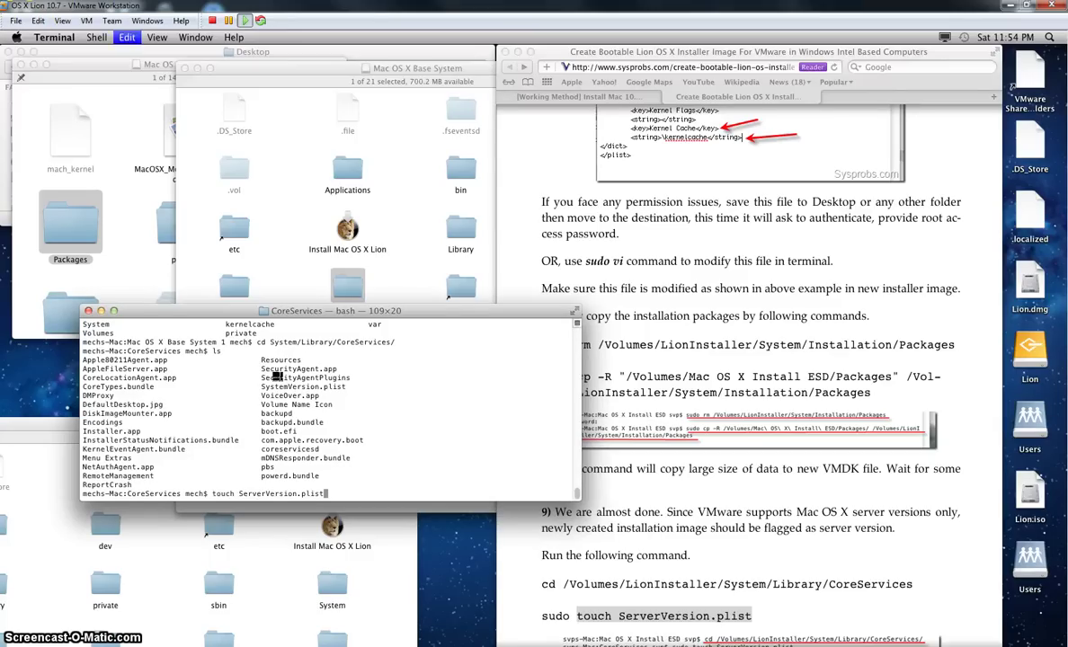
key("Return")
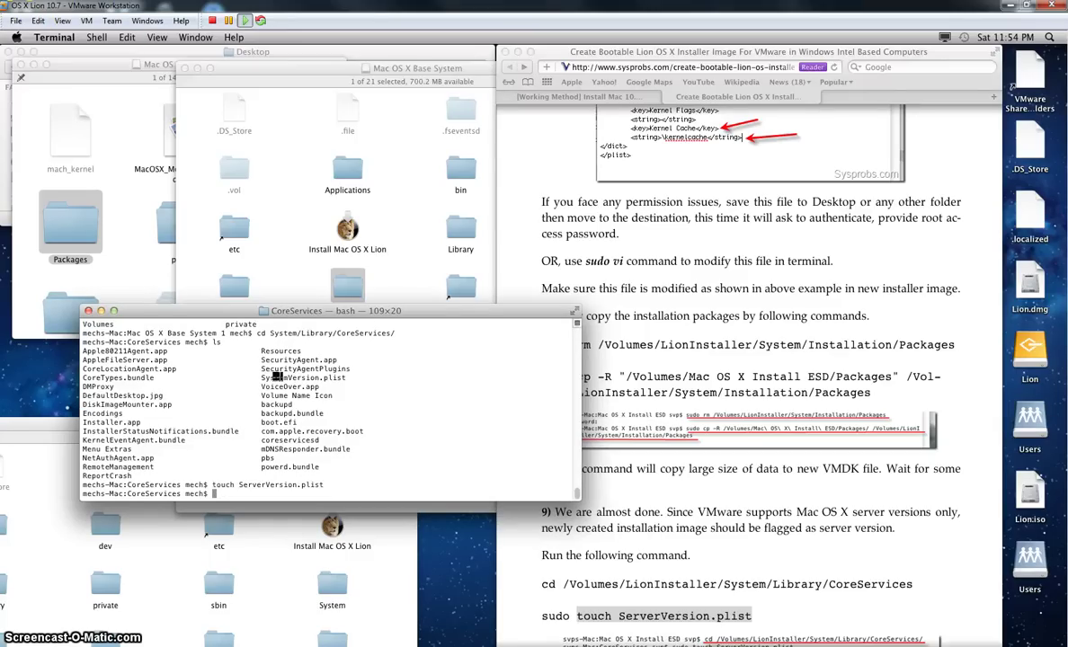
type("ls")
key("Return")
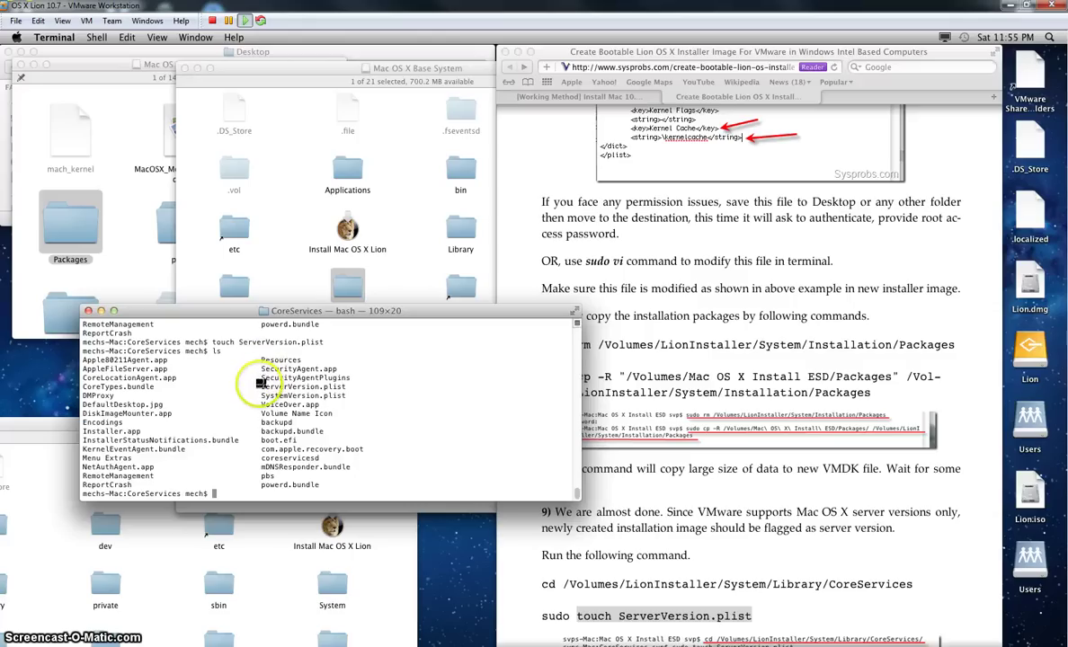
double_click(339, 386)
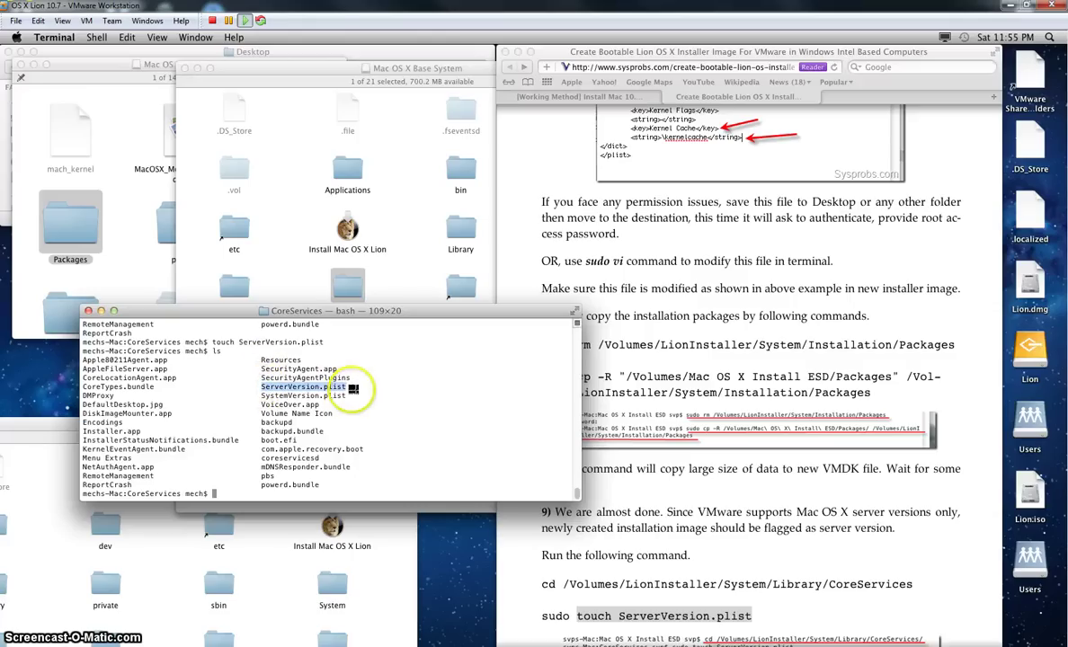
double_click(349, 286)
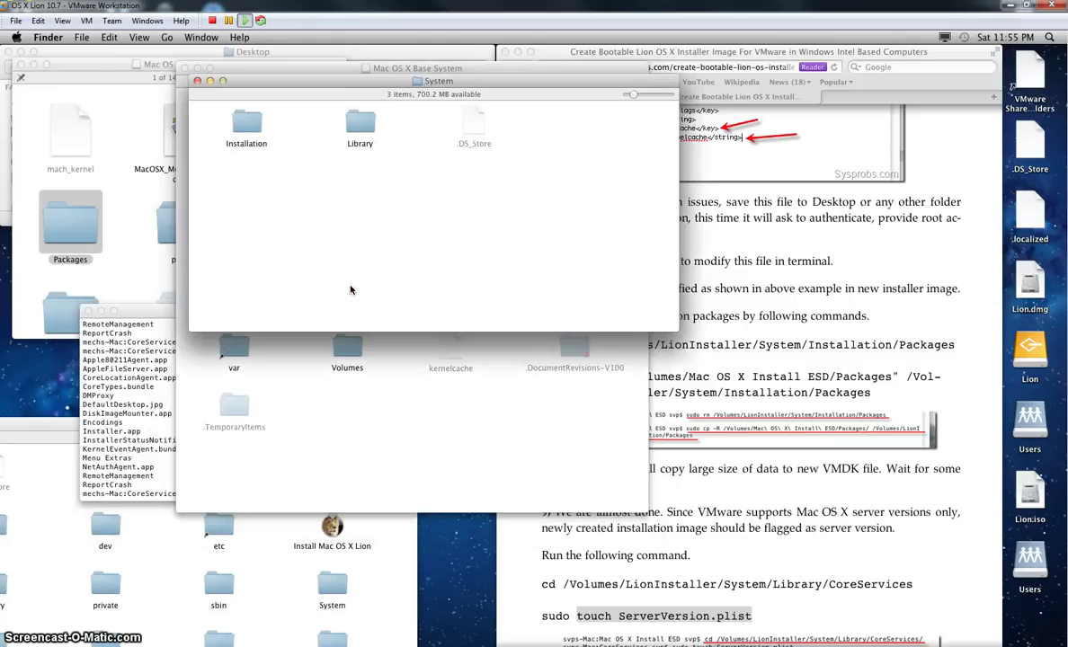
Step: Go to Library > CoreServices and check that ServerVersion.plist is zero bytes in Get Info
double_click(360, 123)
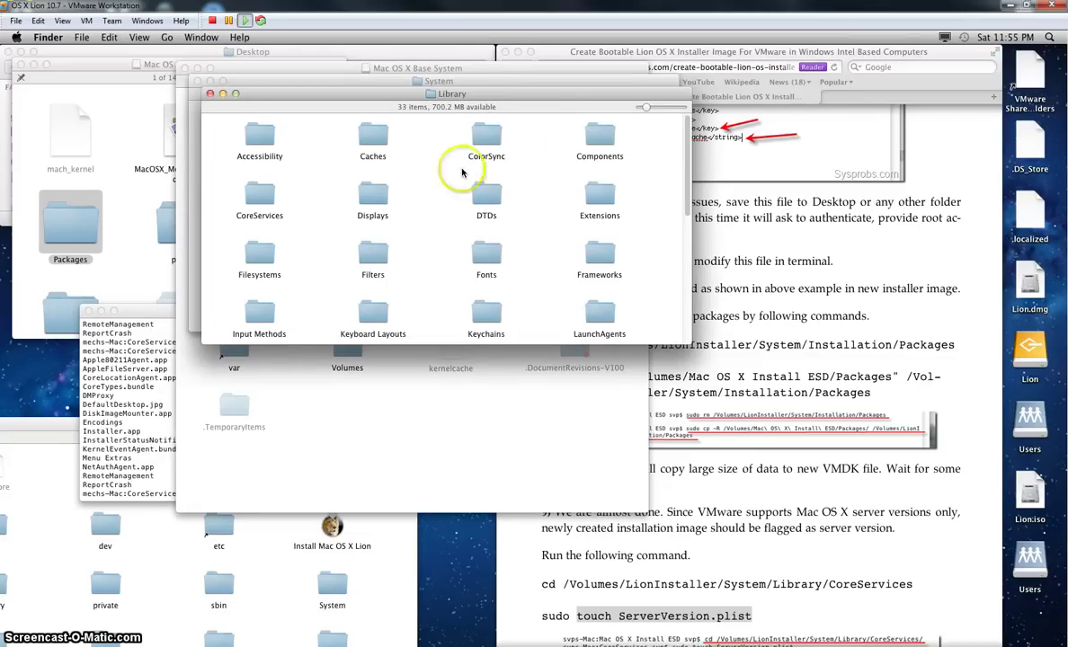
left_click(260, 200)
double_click(261, 200)
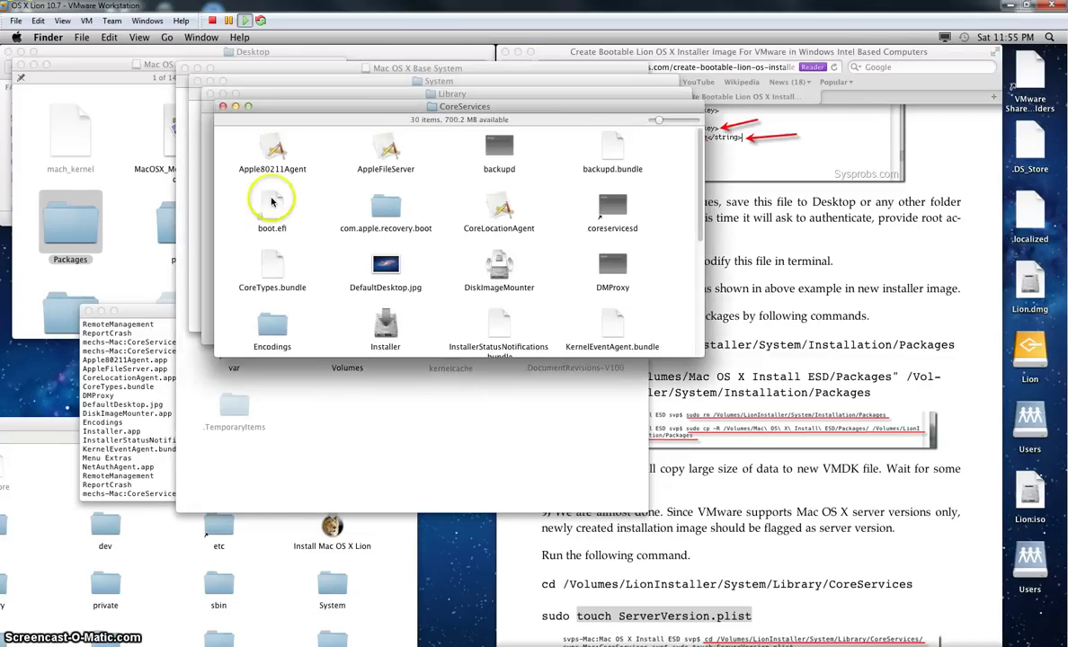
scroll(544, 238, "down", 5)
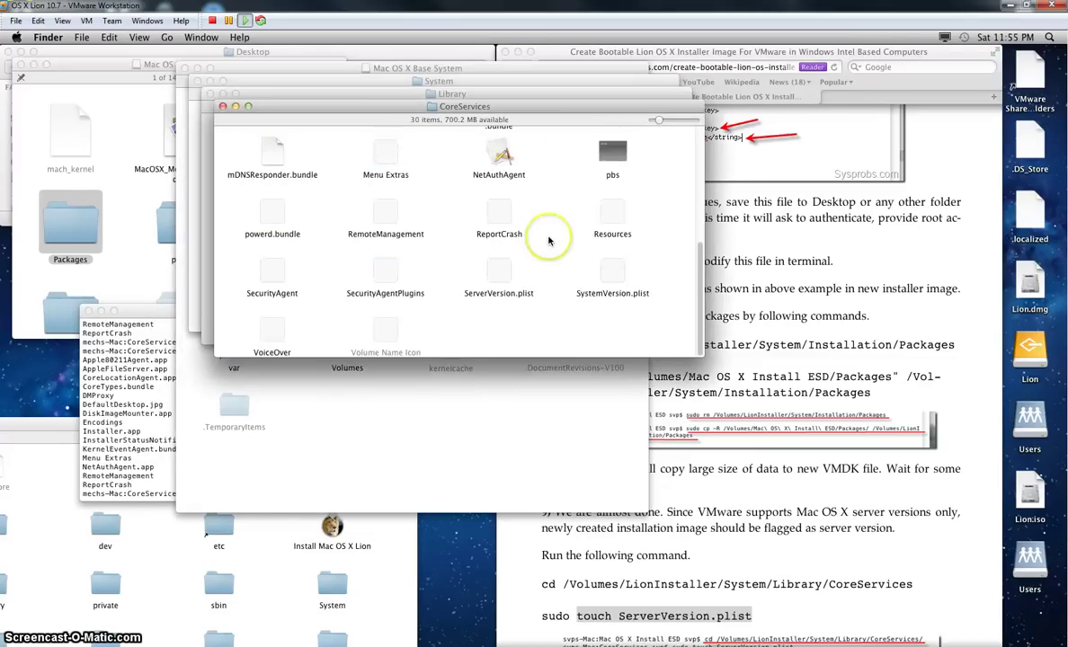
left_click(499, 268)
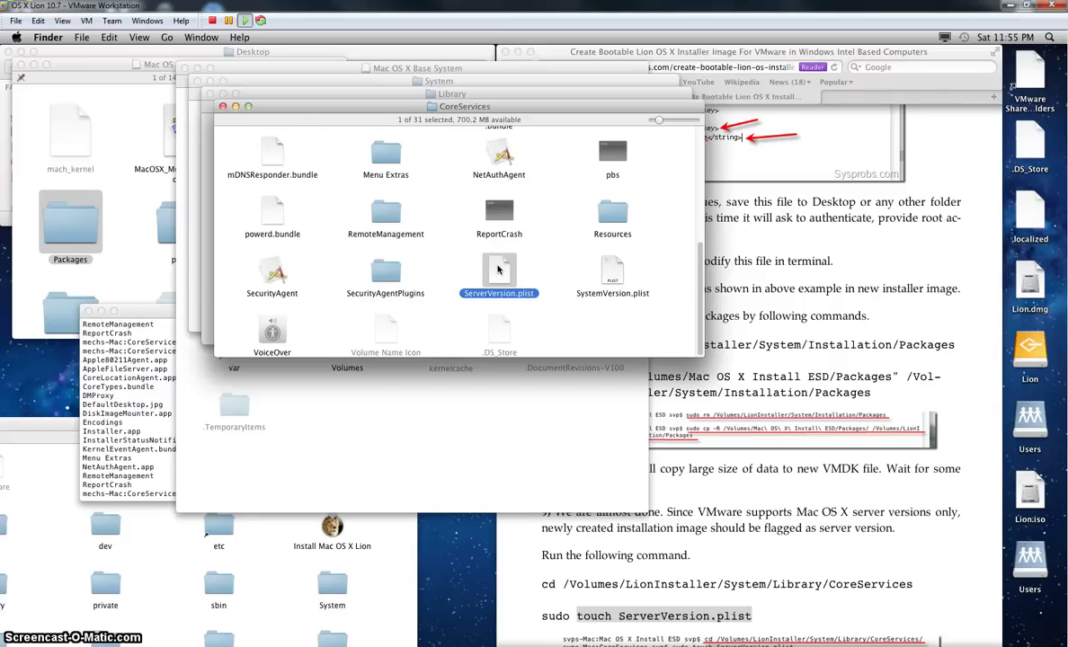
key("super+i")
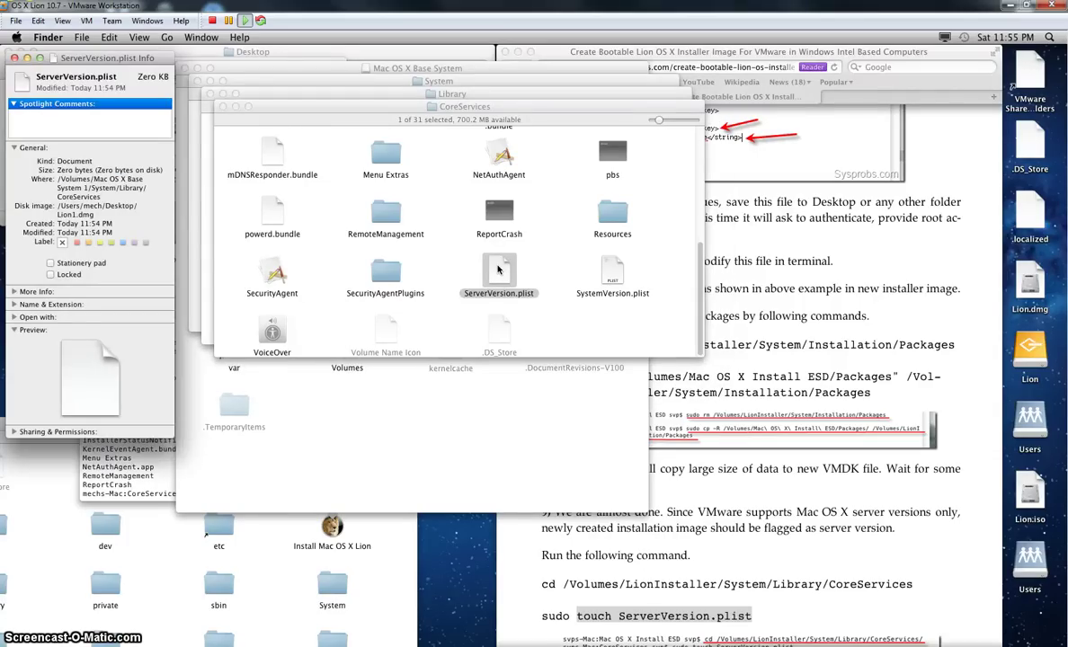
Step: Close the Info window and the CoreServices, Library and System folder windows
key("super+w")
left_click(504, 270)
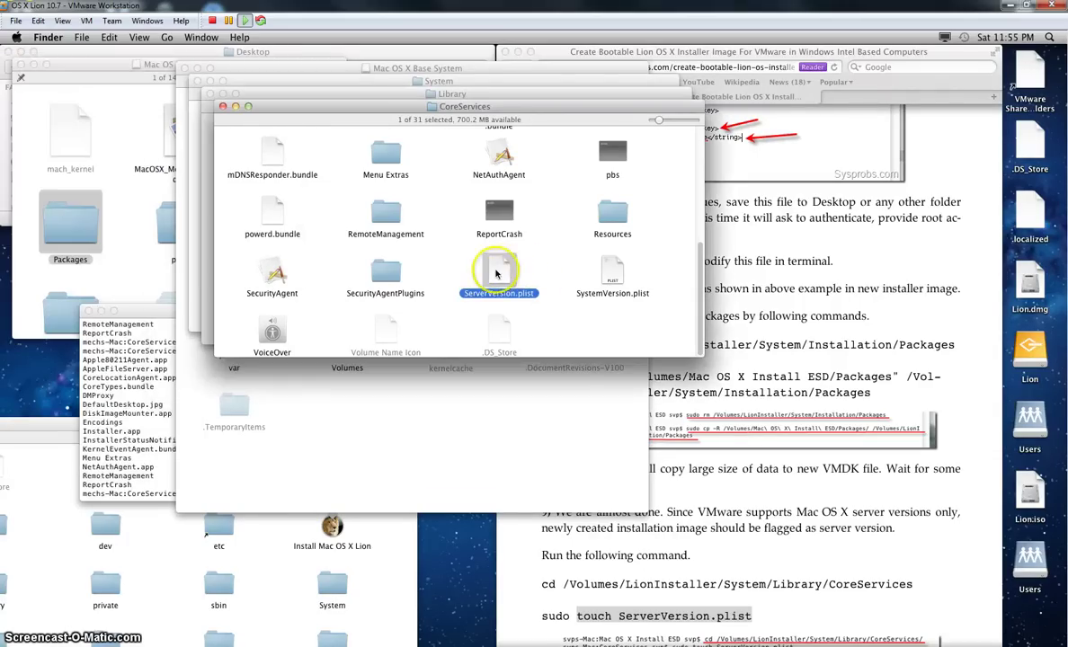
left_click(490, 296)
key("super+w")
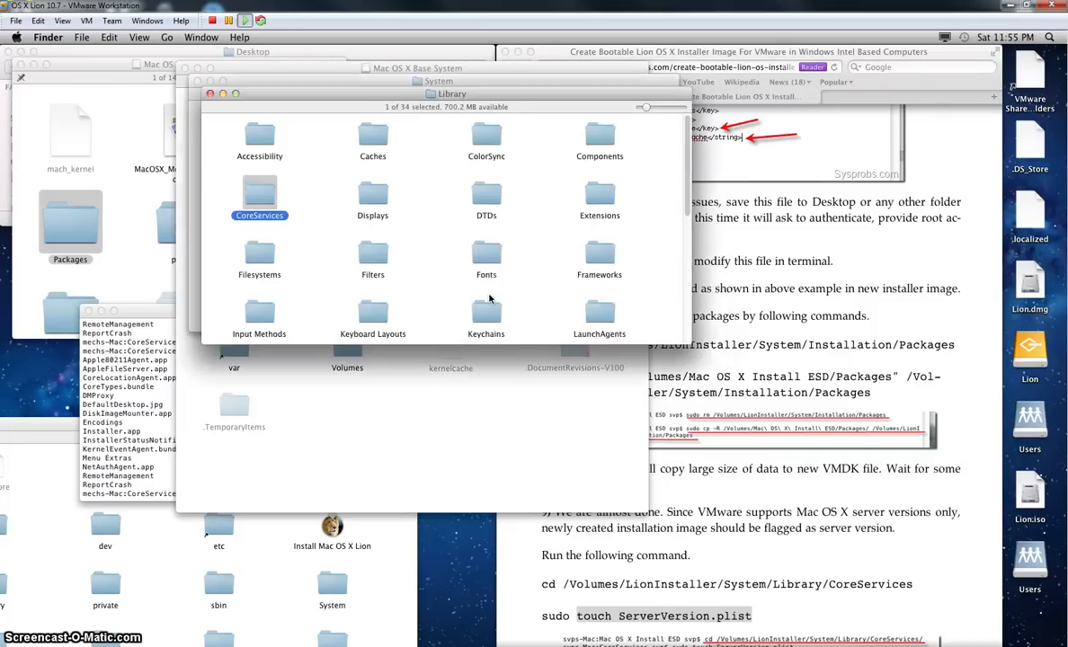
key("super+w")
key("super+w")
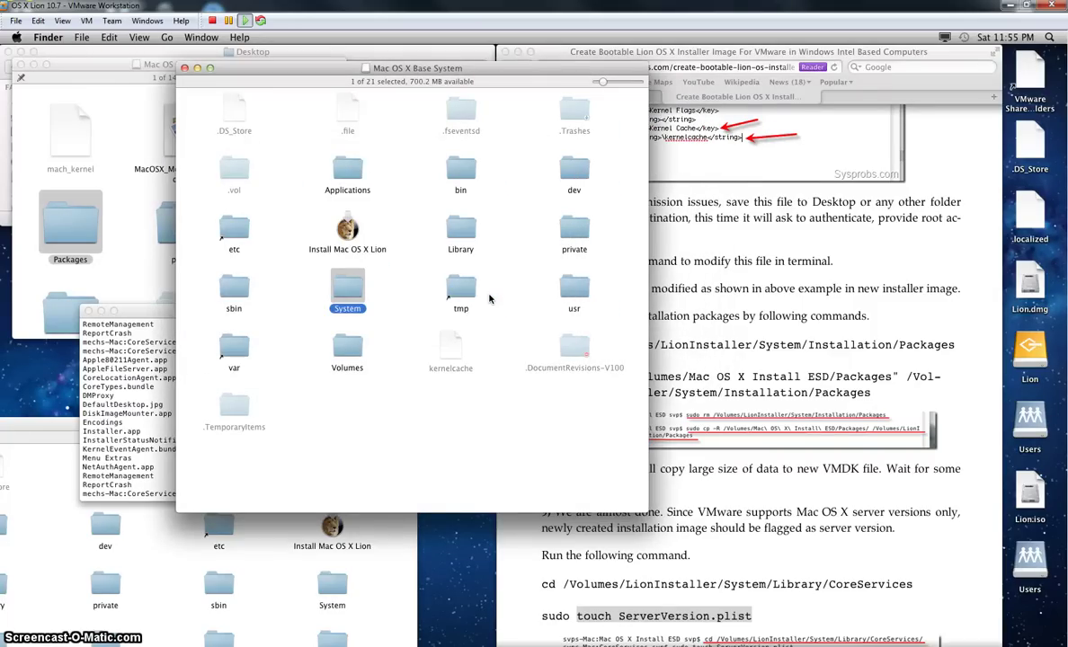
left_click(508, 312)
Step: Scroll the Safari tutorial past the touch command to its closing notes
left_click(858, 485)
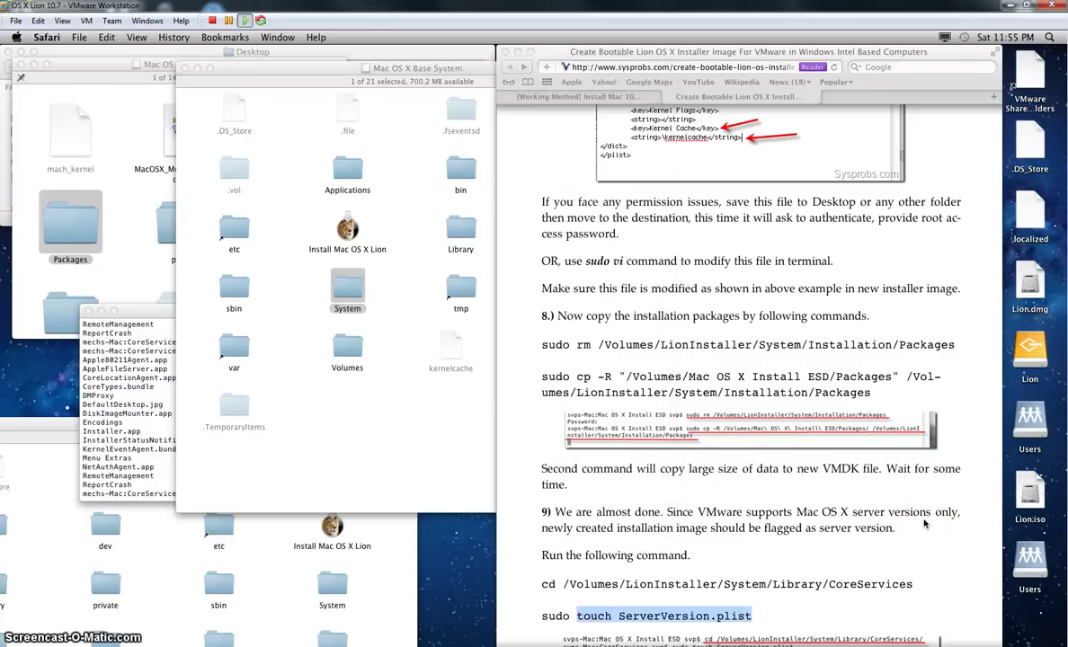
scroll(909, 530, "down", 5)
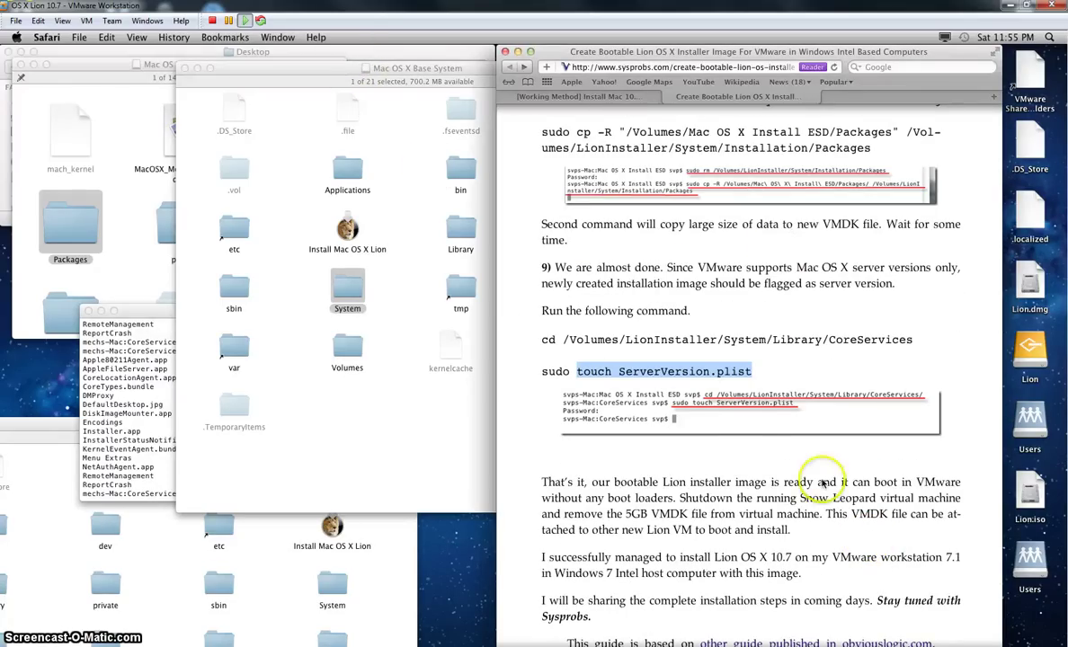
left_click(395, 69)
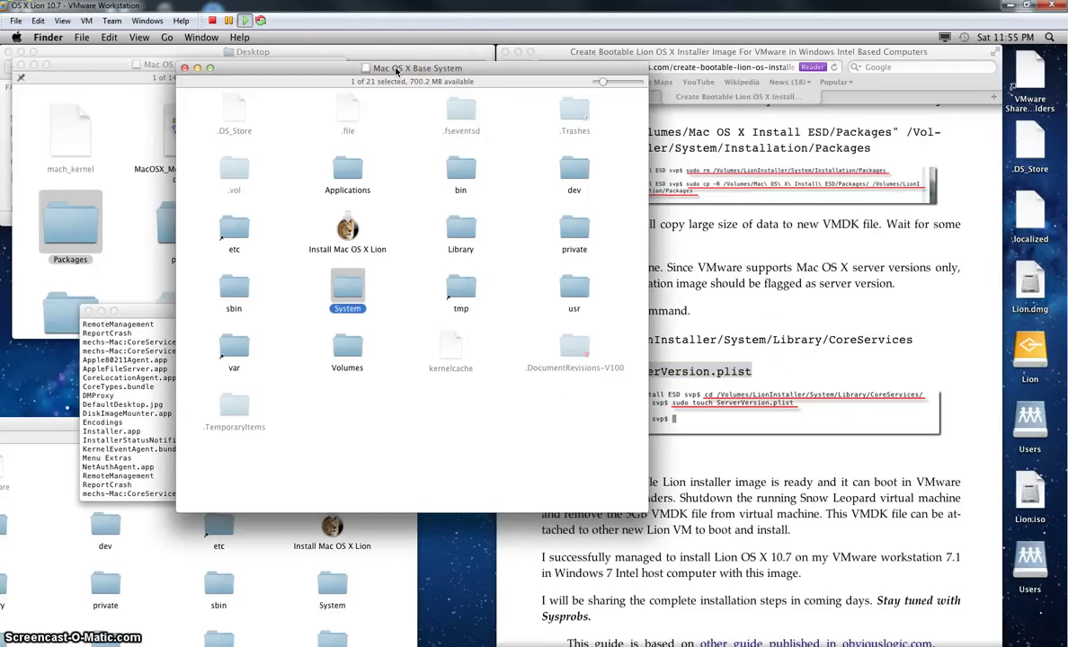
Step: Eject both mounted Mac OS X installer volumes from the Finder sidebar
double_click(396, 68)
left_click(283, 64)
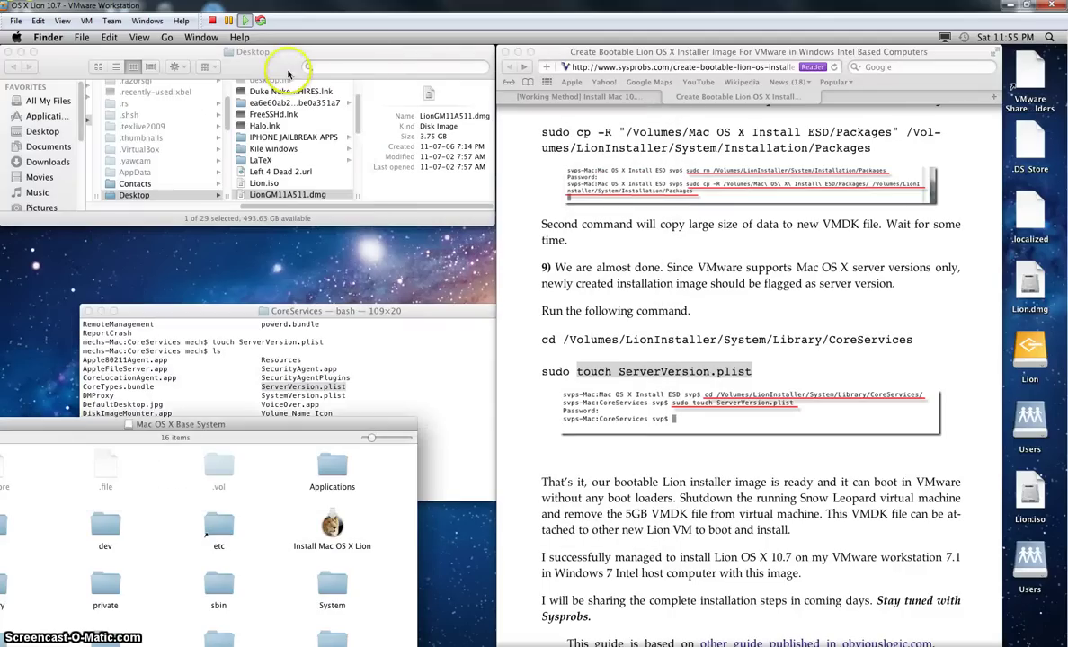
scroll(67, 169, "down", 5)
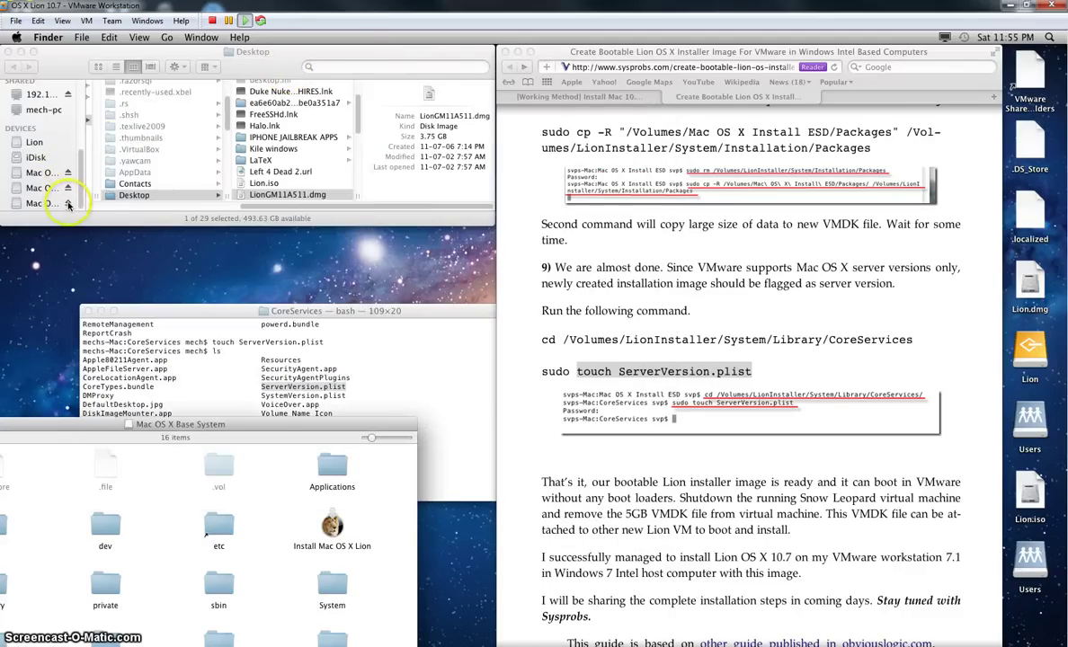
left_click(67, 204)
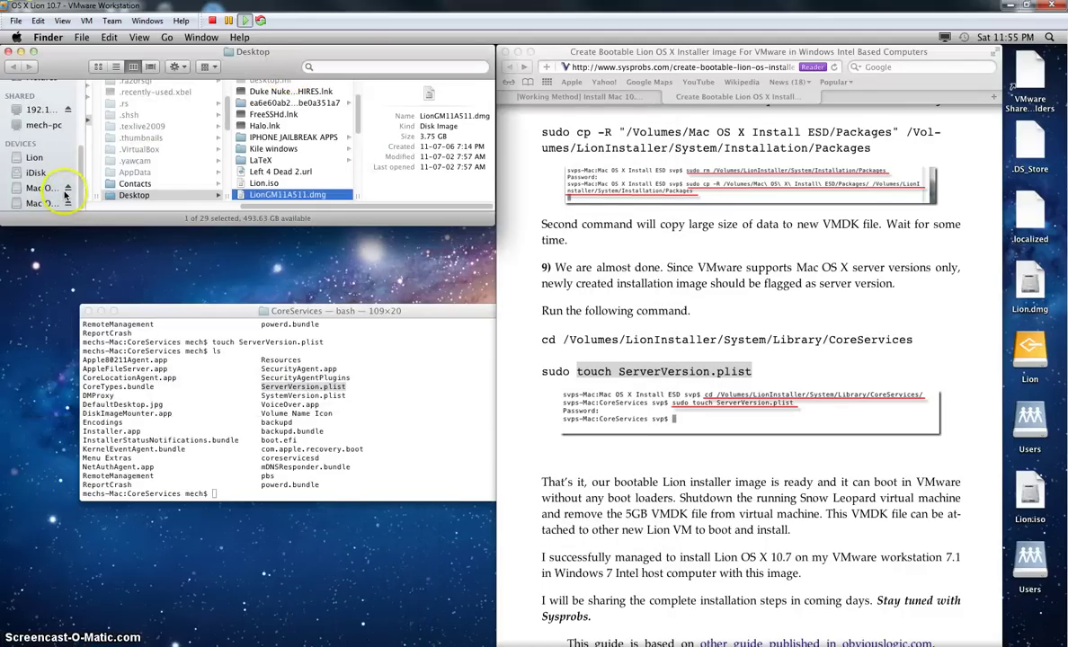
left_click(66, 188)
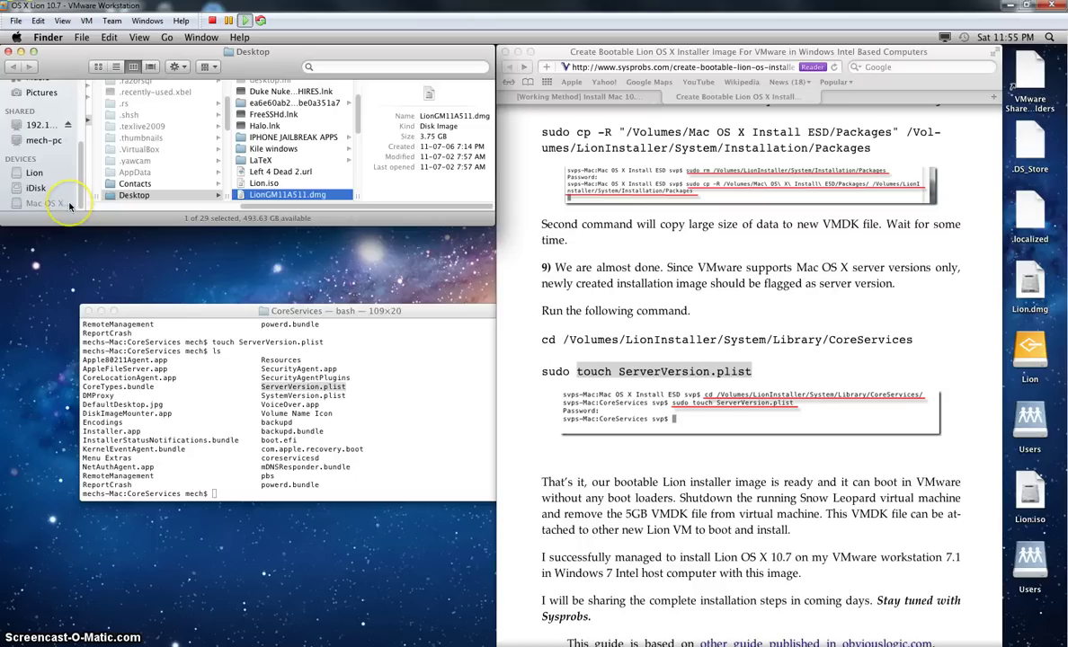
Step: Dismiss the alert saying one disk could not be ejected
left_click(288, 310)
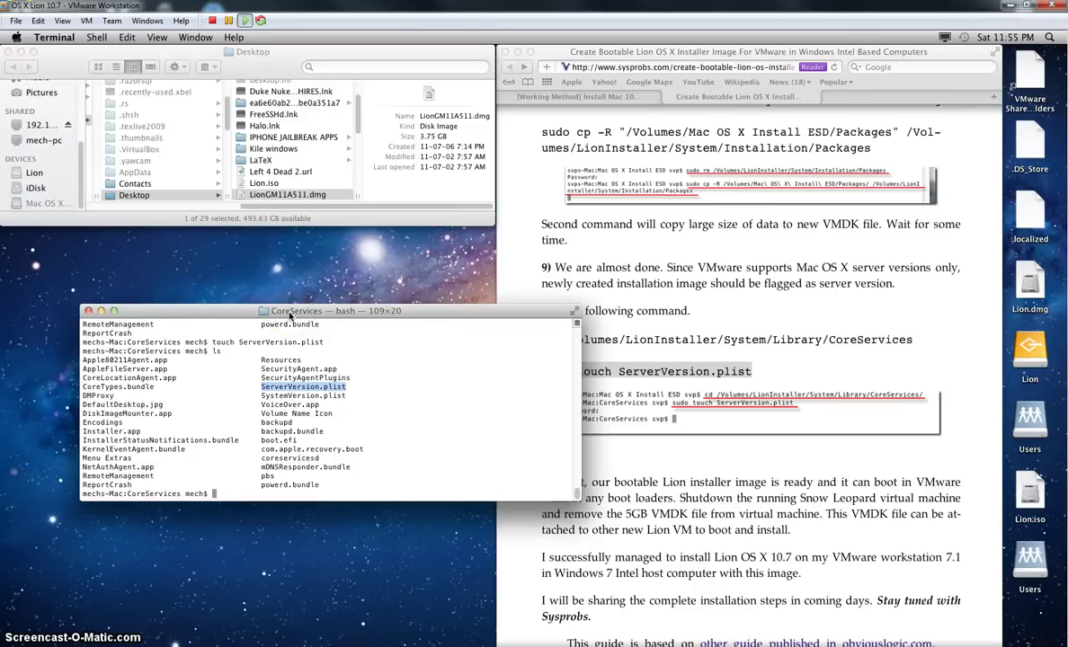
left_click(628, 250)
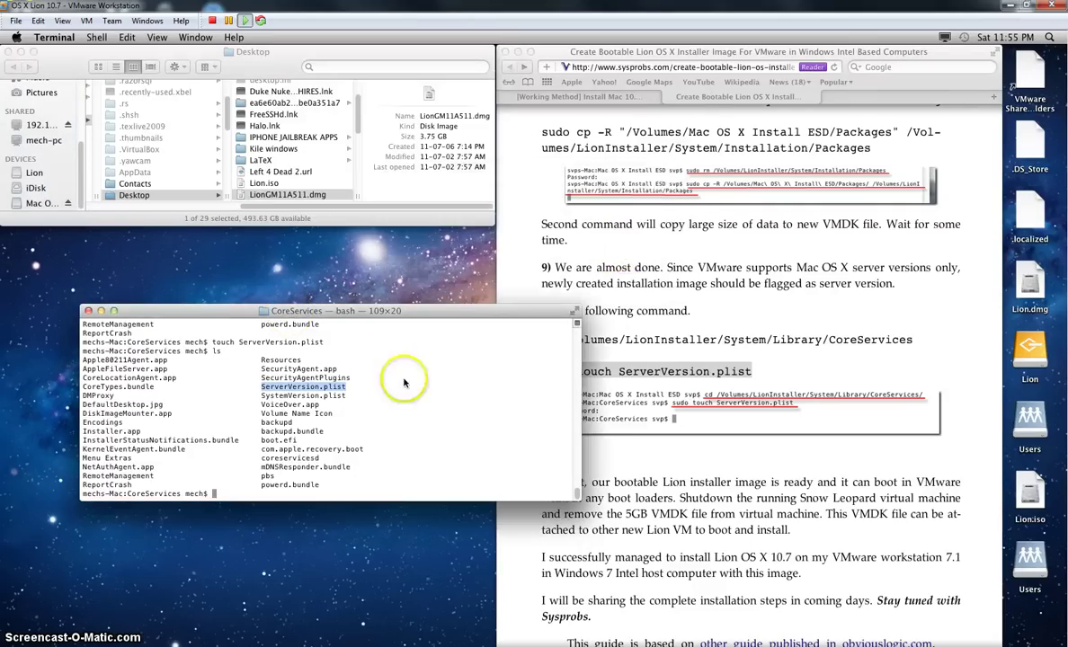
left_click(294, 485)
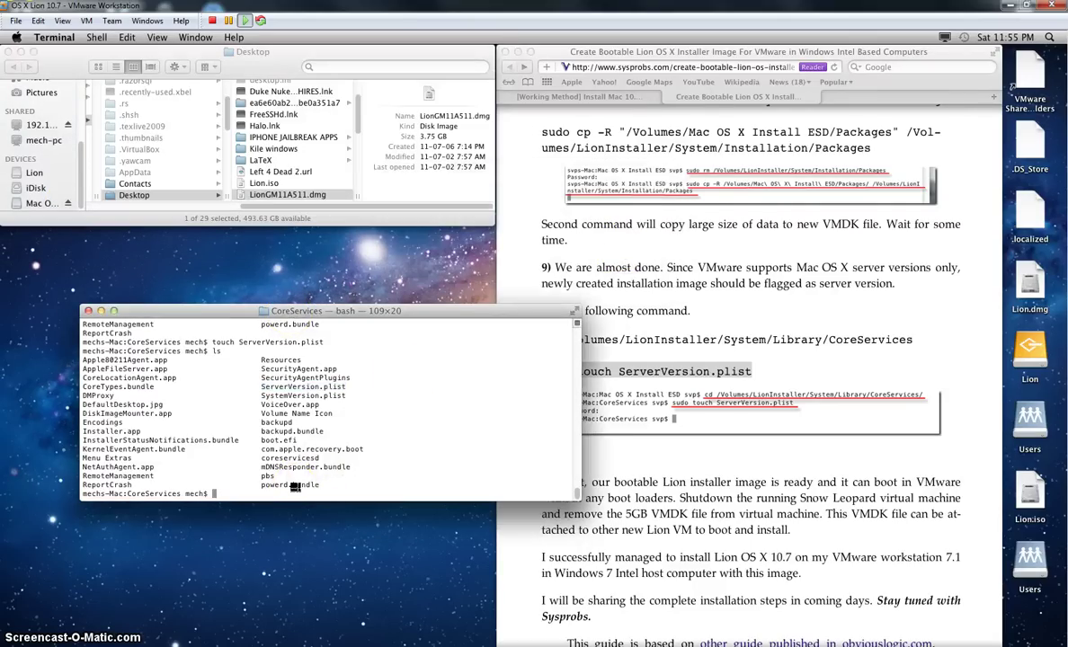